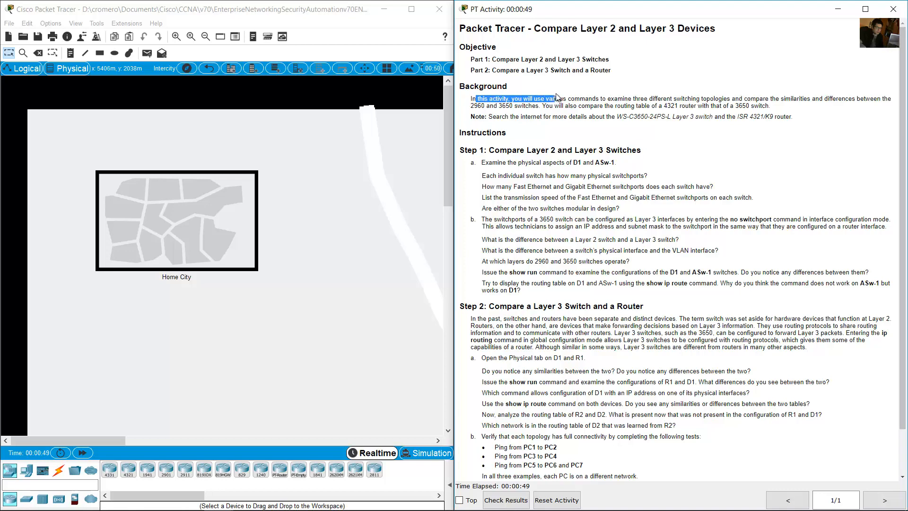
# Read the activity's background and the Step 1 instruction to examine the physical aspects of D1 and ASw-1
pyautogui.moveTo(558, 97); pyautogui.dragTo(540, 105)
pyautogui.scroll(-2, 583, 128)
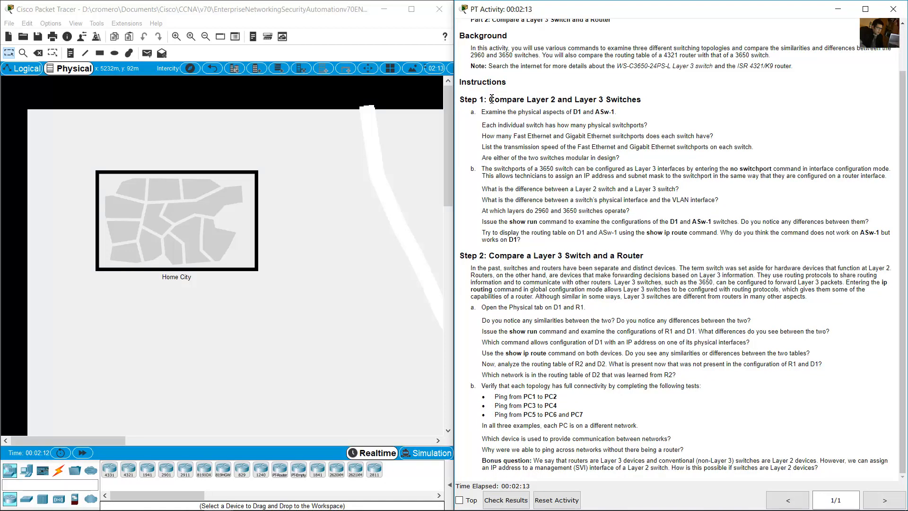
pyautogui.moveTo(490, 99); pyautogui.dragTo(642, 100)
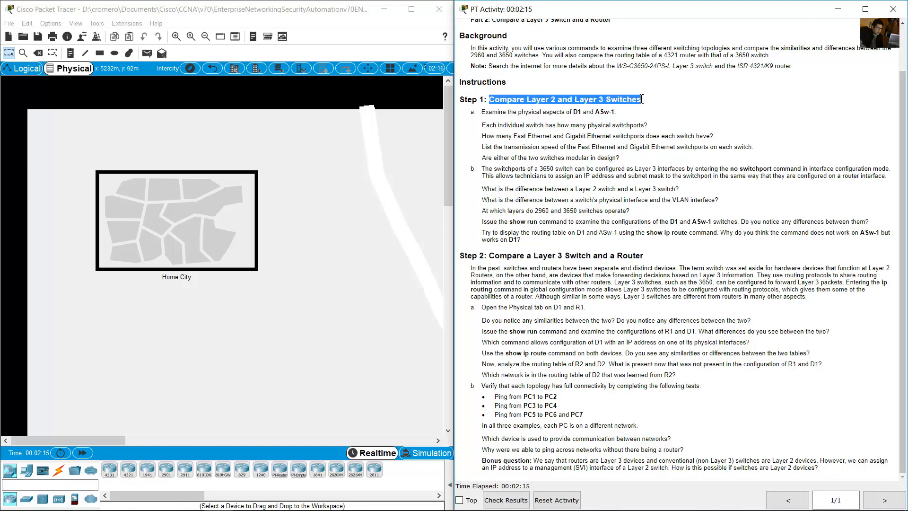
pyautogui.click(502, 125)
pyautogui.moveTo(483, 113); pyautogui.dragTo(598, 112)
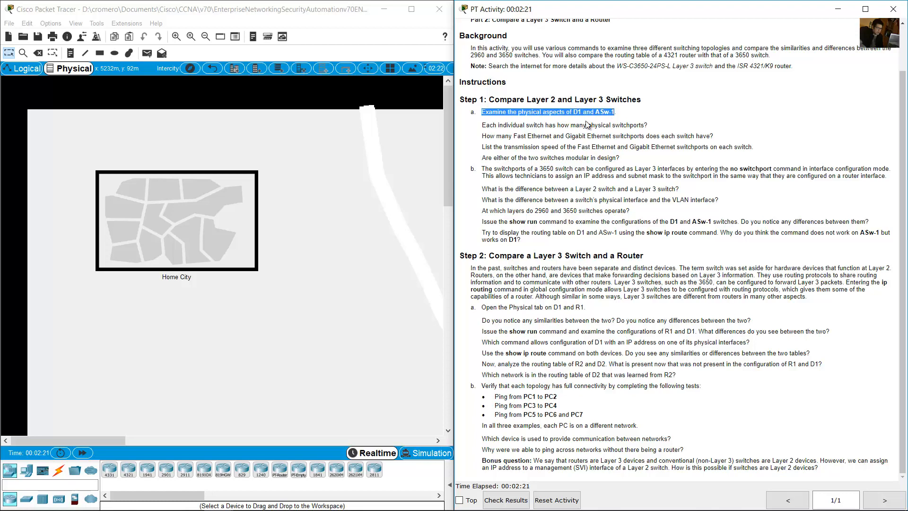
# Show the logical topology and locate switches D1 and ASw-1 in it
pyautogui.click(23, 70)
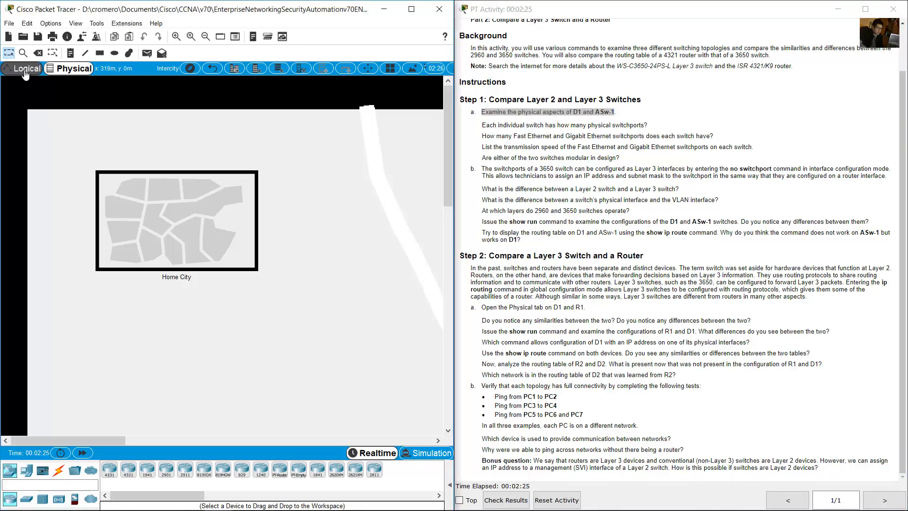
pyautogui.click(72, 68)
pyautogui.click(25, 71)
pyautogui.moveTo(109, 98); pyautogui.dragTo(43, 143)
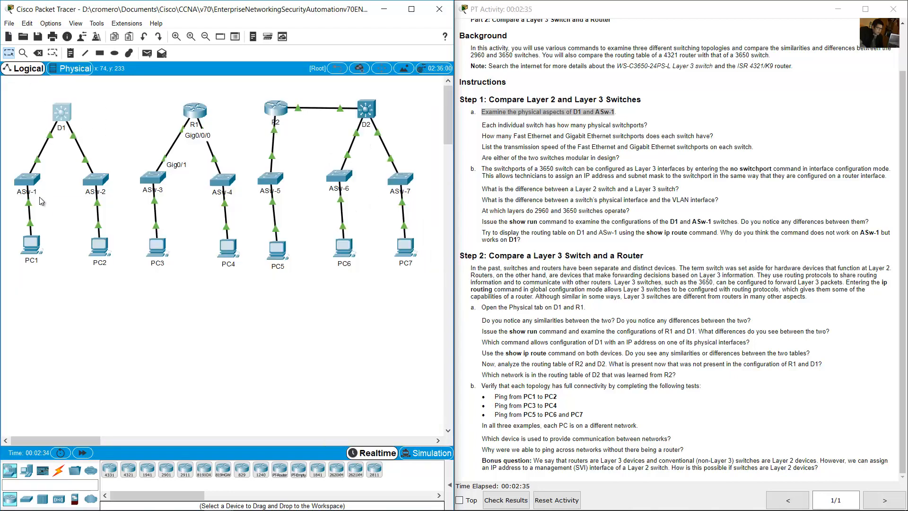
pyautogui.moveTo(63, 208); pyautogui.dragTo(6, 166)
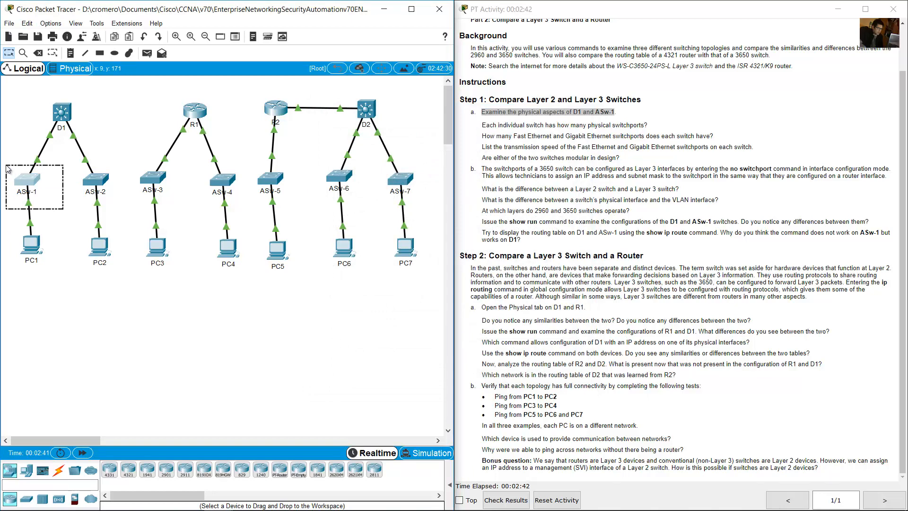
pyautogui.click(32, 105)
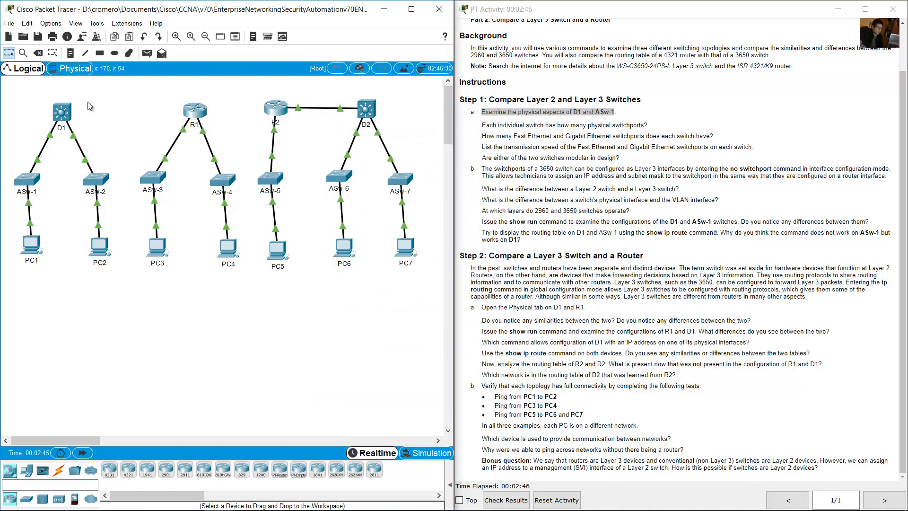
# Examine the enlarged physical device view of switch D1 in a widened window, and close it
pyautogui.click(65, 116)
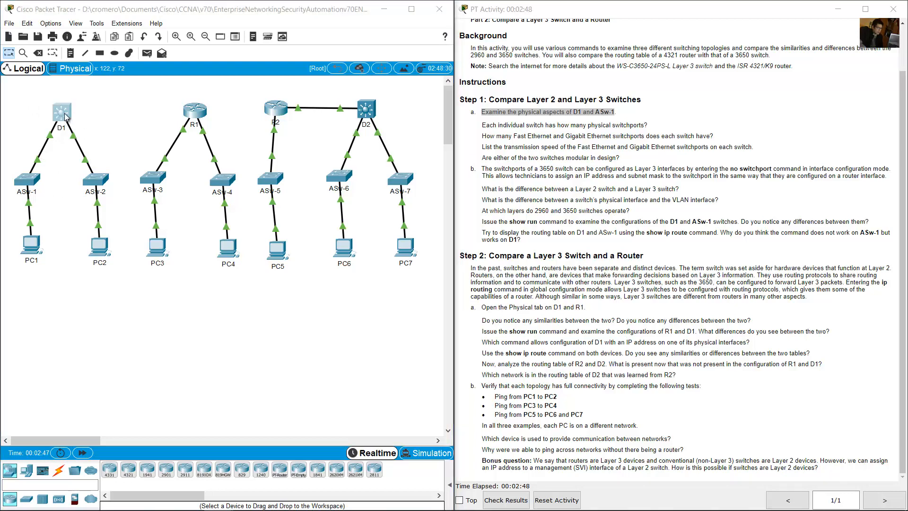
pyautogui.click(336, 134)
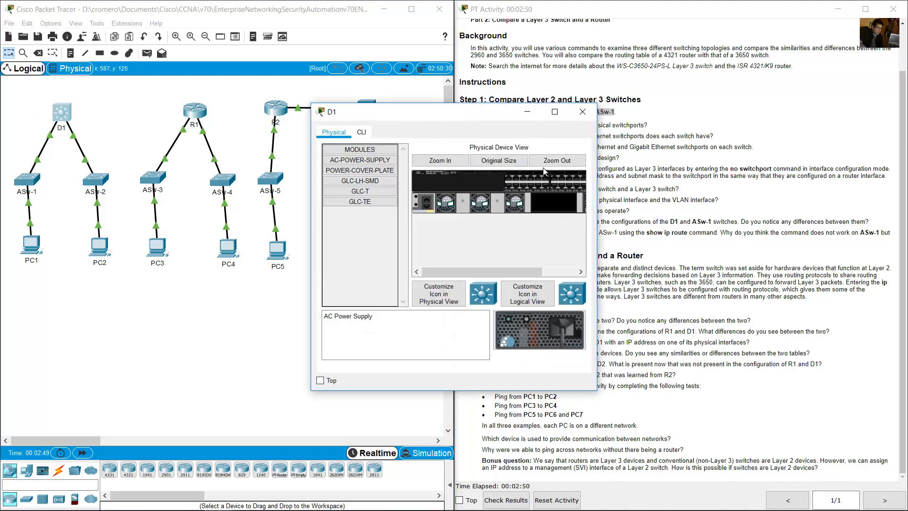
pyautogui.moveTo(597, 157); pyautogui.dragTo(906, 158)
pyautogui.click(517, 166)
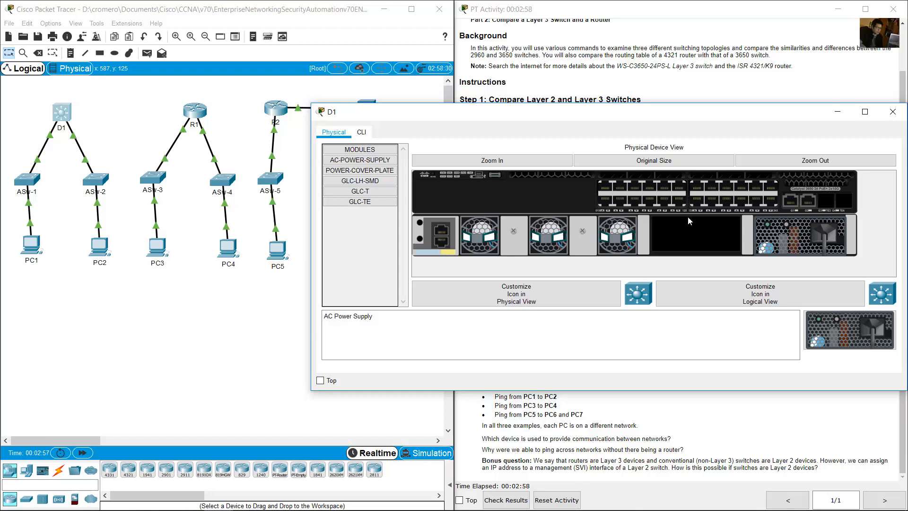
pyautogui.click(893, 112)
# Go through Home City and Corporate Office in the physical workspace to view the Main Wiring Closet rack
pyautogui.click(75, 71)
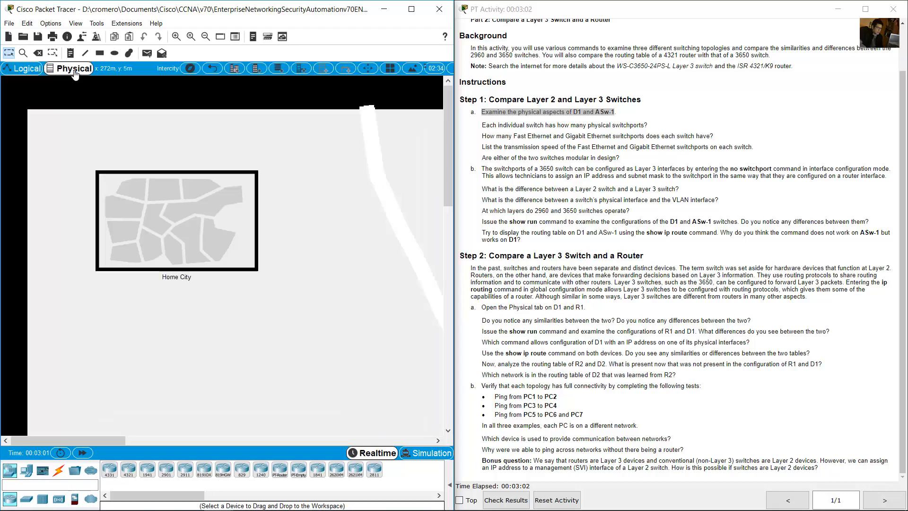
pyautogui.click(175, 223)
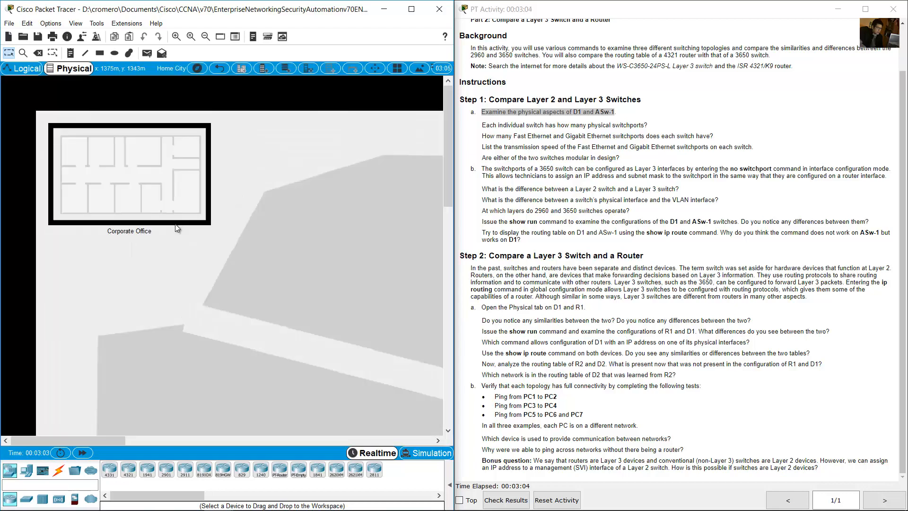
pyautogui.click(130, 172)
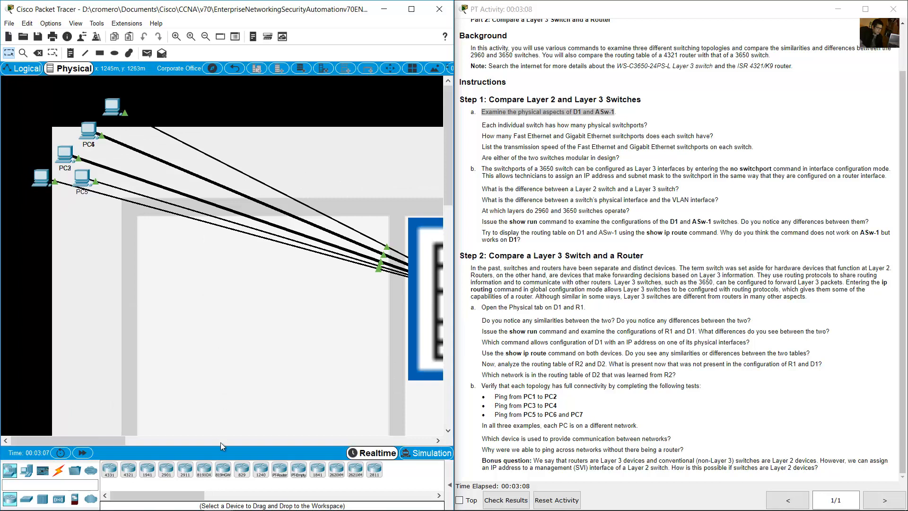
pyautogui.moveTo(115, 443); pyautogui.dragTo(182, 440)
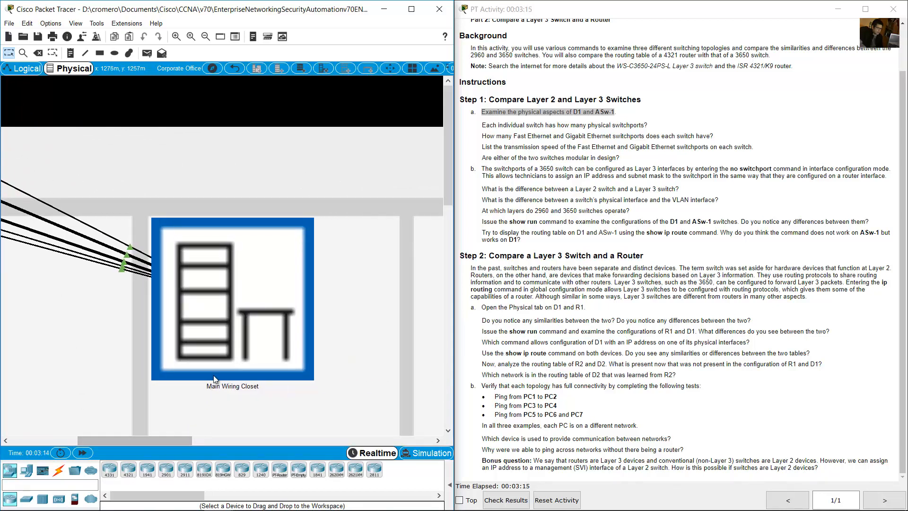
pyautogui.click(227, 308)
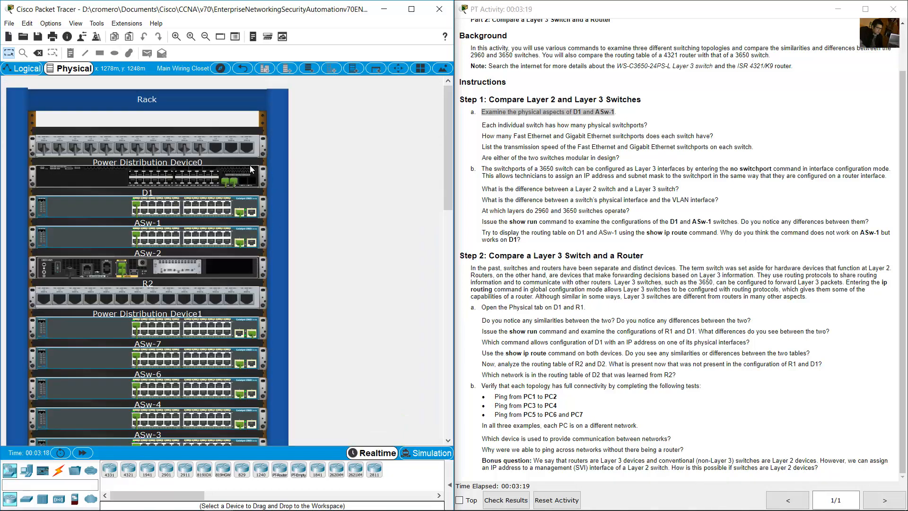
# Enlarge the wiring closet rack and examine D1 and ASw-1 against the Step 1a instruction
pyautogui.click(178, 38)
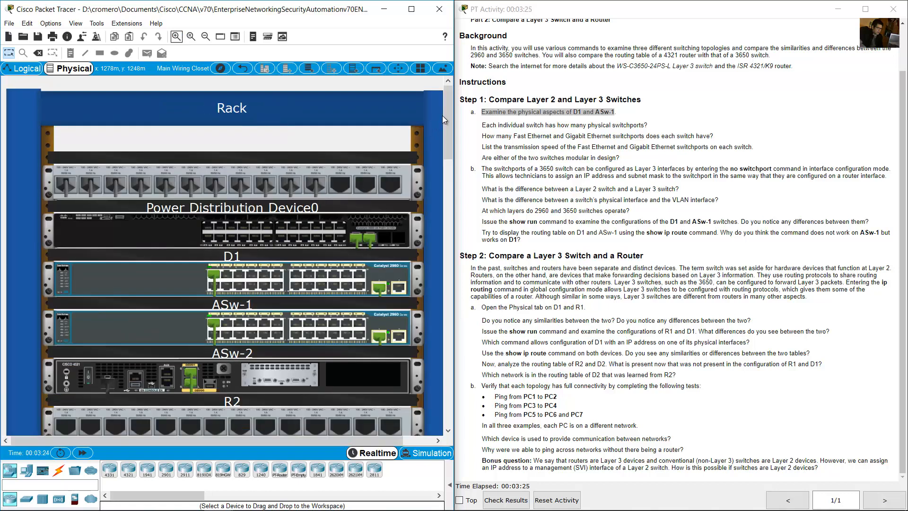
pyautogui.moveTo(446, 118); pyautogui.dragTo(448, 131)
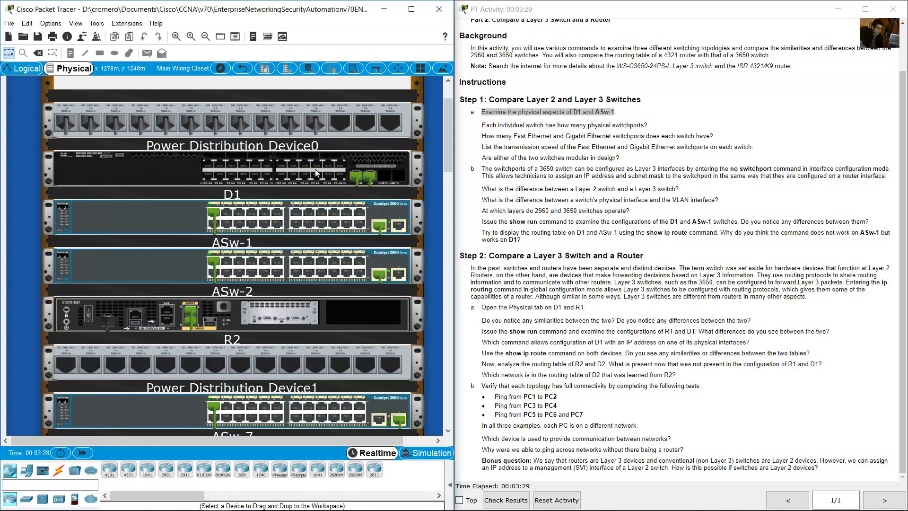
pyautogui.click(576, 112)
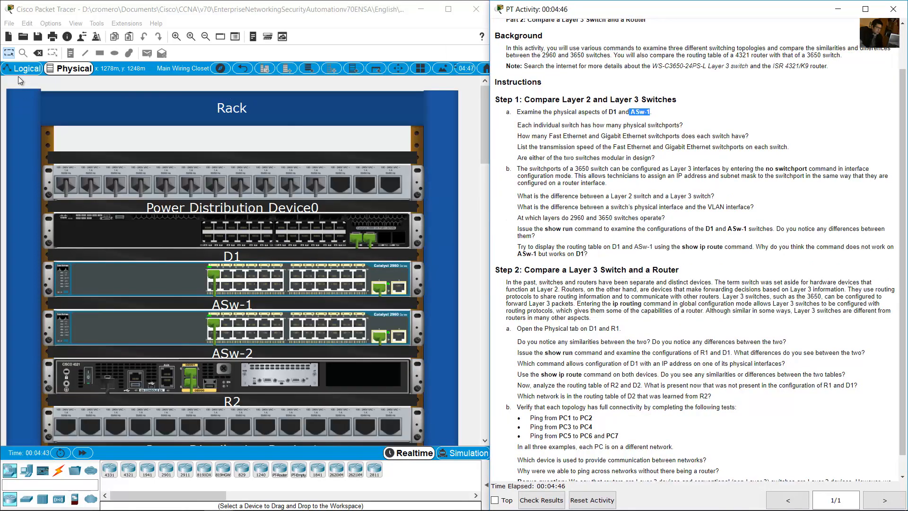
# Open D1 from the logical topology with its physical device view enlarged, and review the question about physical switchports
pyautogui.click(21, 69)
pyautogui.click(62, 113)
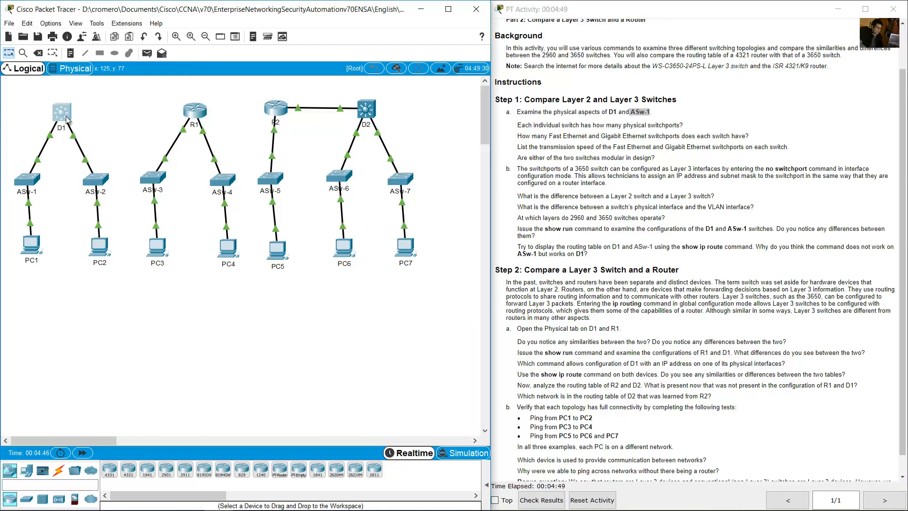
pyautogui.moveTo(485, 119); pyautogui.dragTo(227, 111)
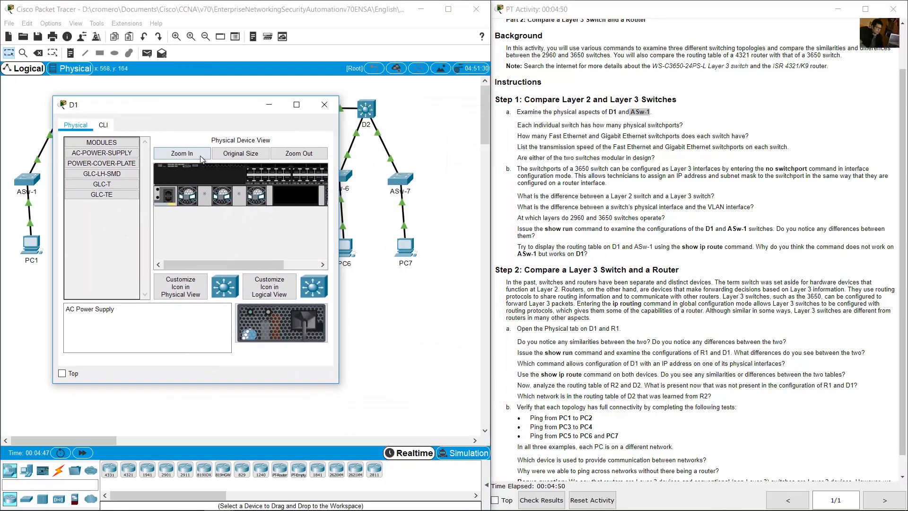
pyautogui.click(182, 153)
pyautogui.moveTo(339, 135); pyautogui.dragTo(642, 129)
pyautogui.click(709, 141)
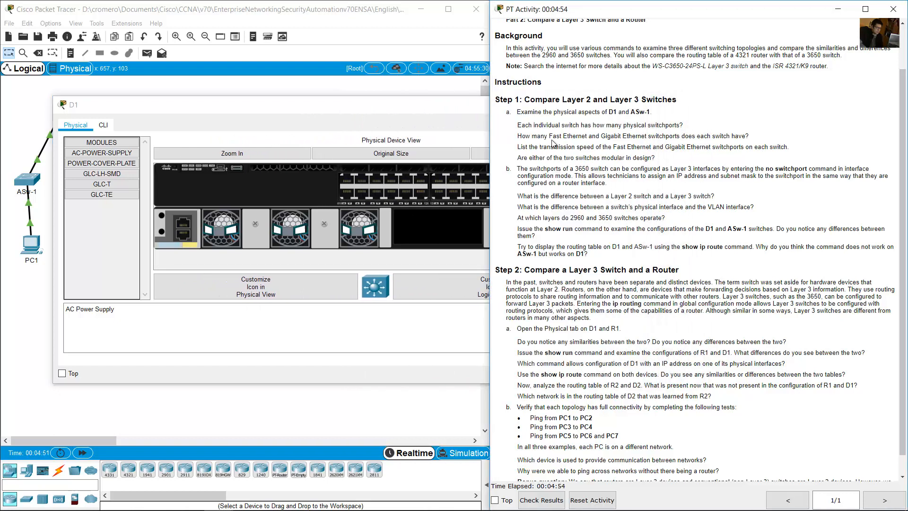
pyautogui.moveTo(523, 124); pyautogui.dragTo(697, 126)
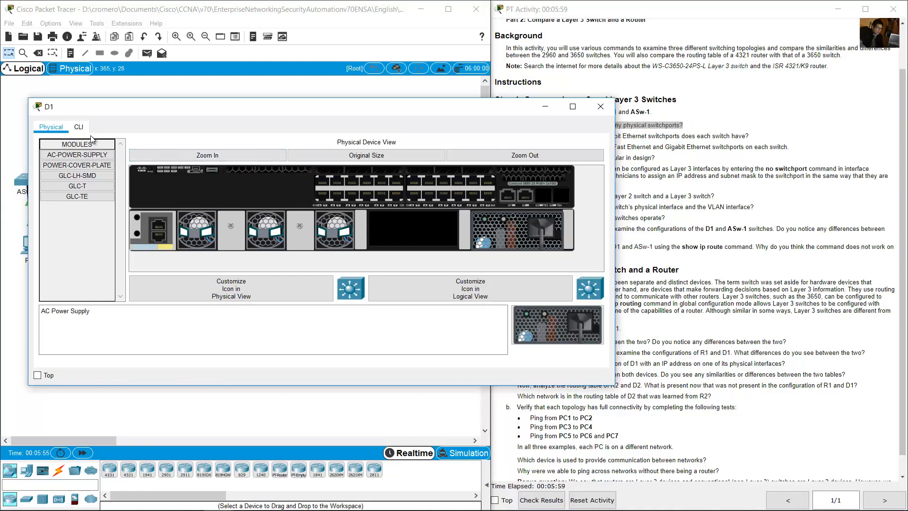
# Look up D1's model number in its command-line boot output, and return to its physical device view
pyautogui.click(88, 124)
pyautogui.scroll(5, 334, 263)
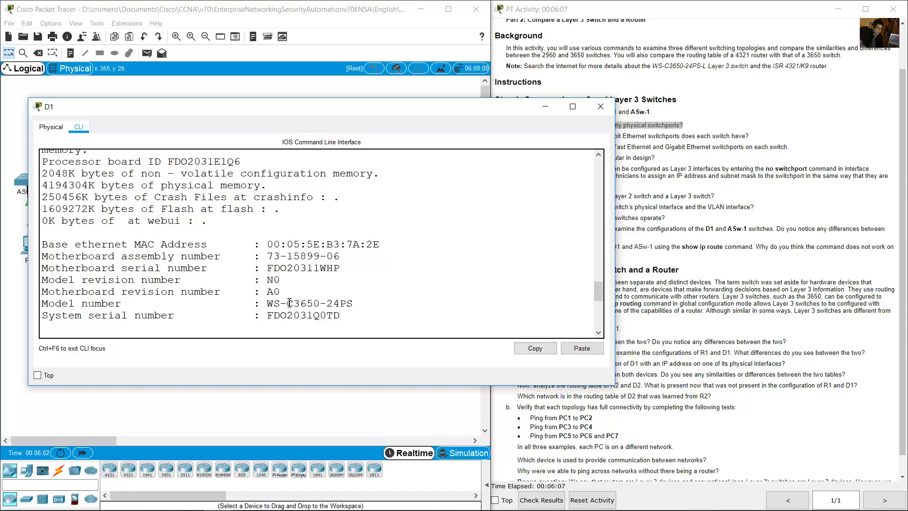
pyautogui.moveTo(290, 303); pyautogui.dragTo(321, 304)
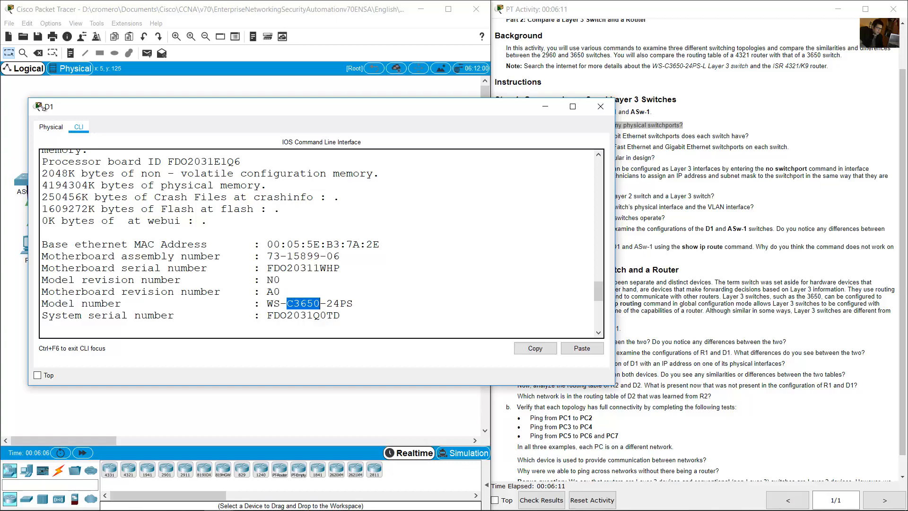
pyautogui.click(59, 126)
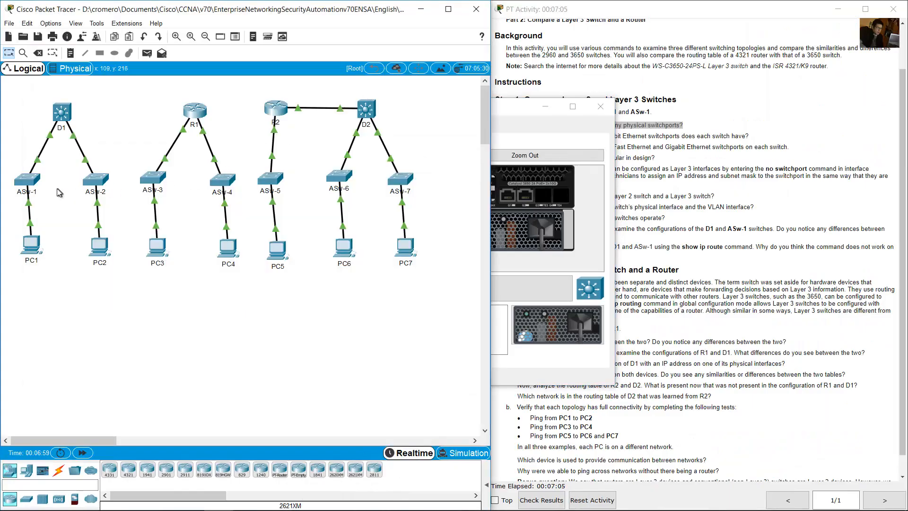
# Open ASw-1 from the logical topology and look up its model in the command-line boot output
pyautogui.click(28, 185)
pyautogui.click(349, 135)
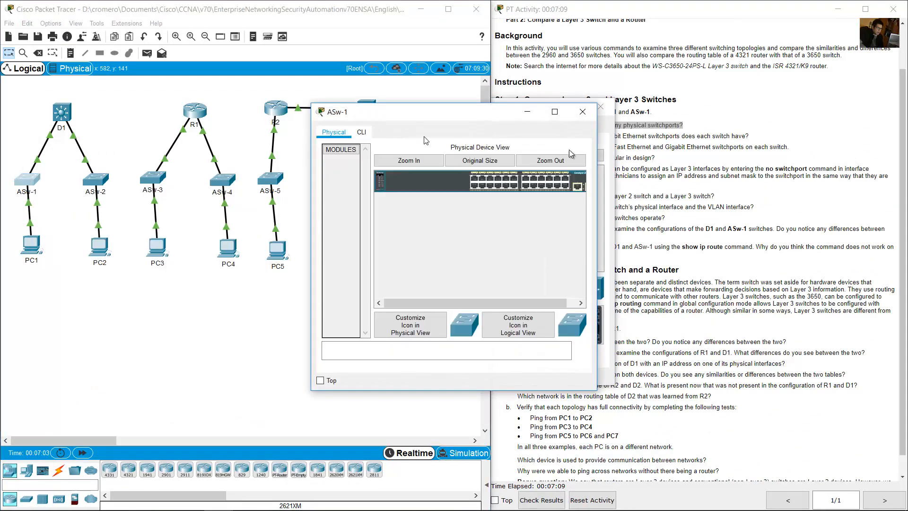
pyautogui.moveTo(615, 147); pyautogui.dragTo(818, 147)
pyautogui.click(362, 132)
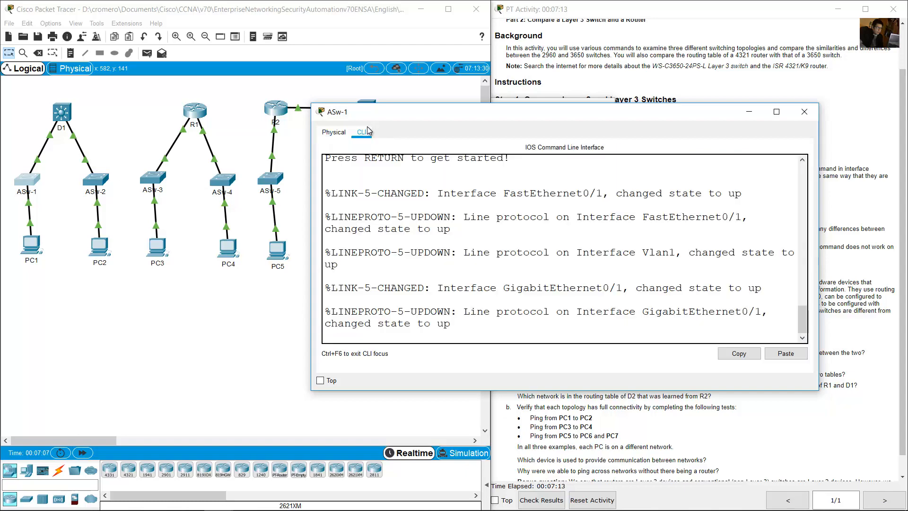
pyautogui.scroll(10, 509, 239)
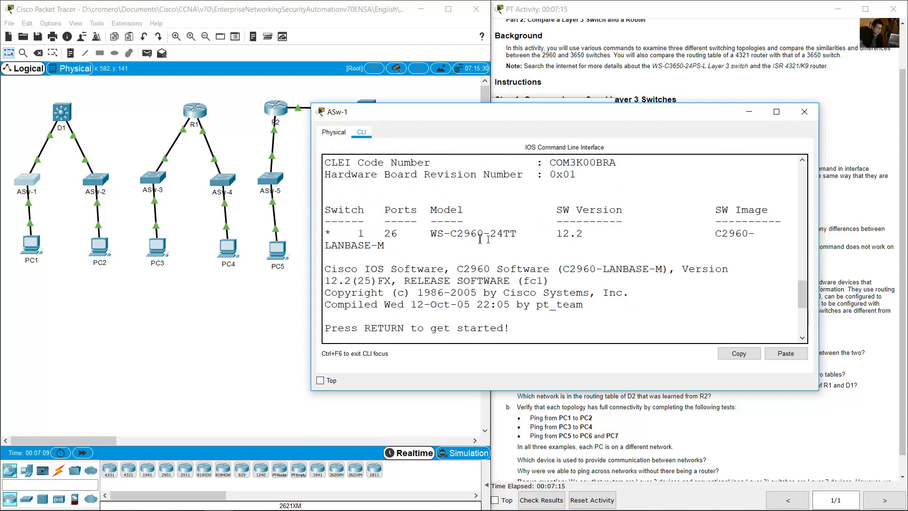
pyautogui.doubleClick(459, 234)
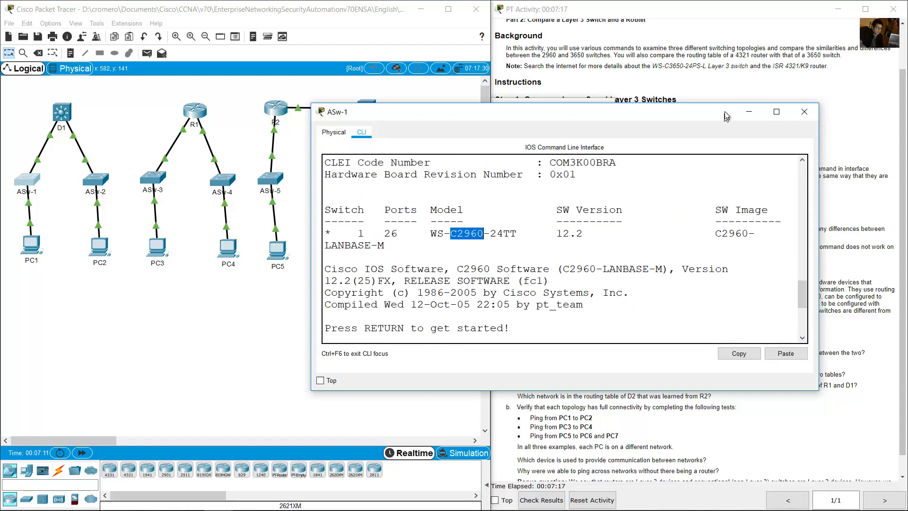
# Examine the switchports in ASw-1's enlarged physical device view, and return to the activity instructions
pyautogui.click(333, 132)
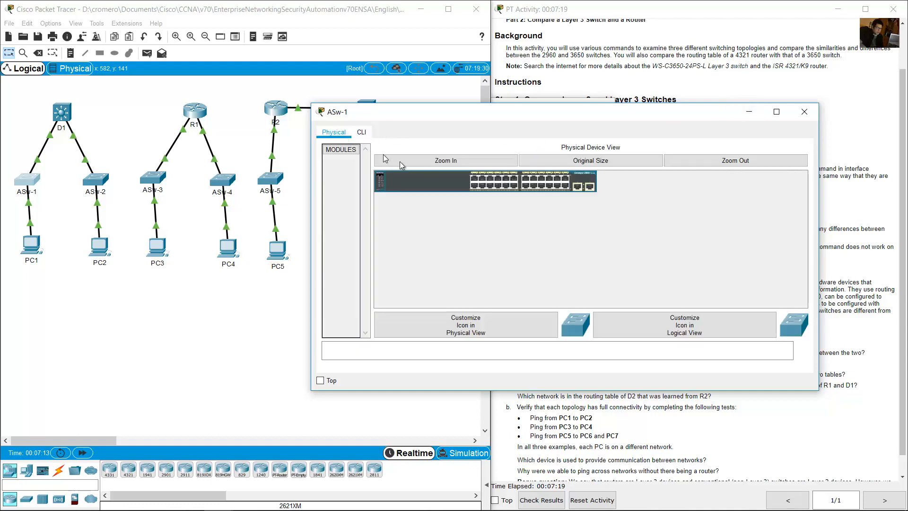
pyautogui.click(436, 169)
pyautogui.moveTo(469, 112); pyautogui.dragTo(326, 103)
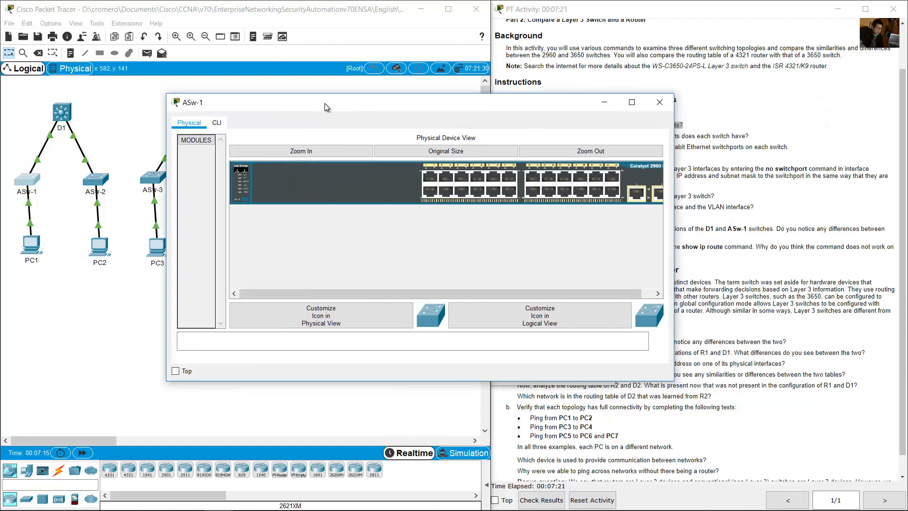
pyautogui.moveTo(674, 167); pyautogui.dragTo(817, 177)
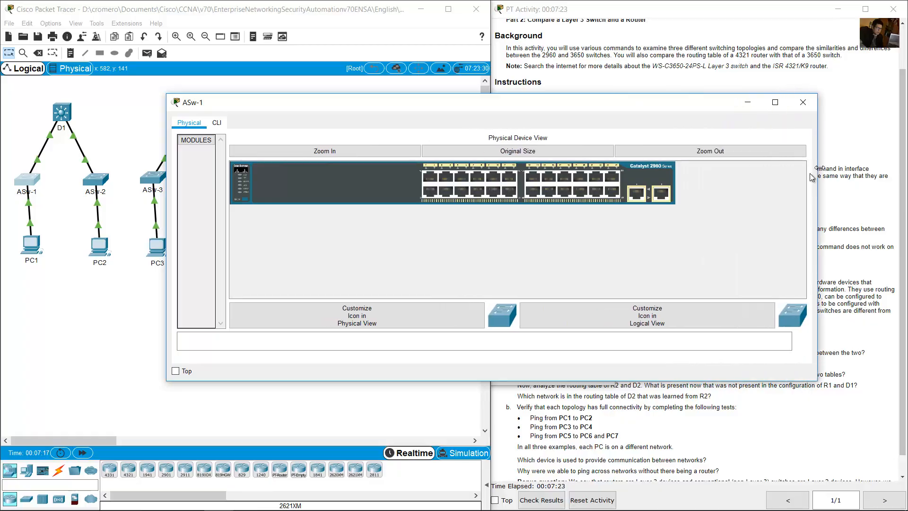
pyautogui.press('super+plus')
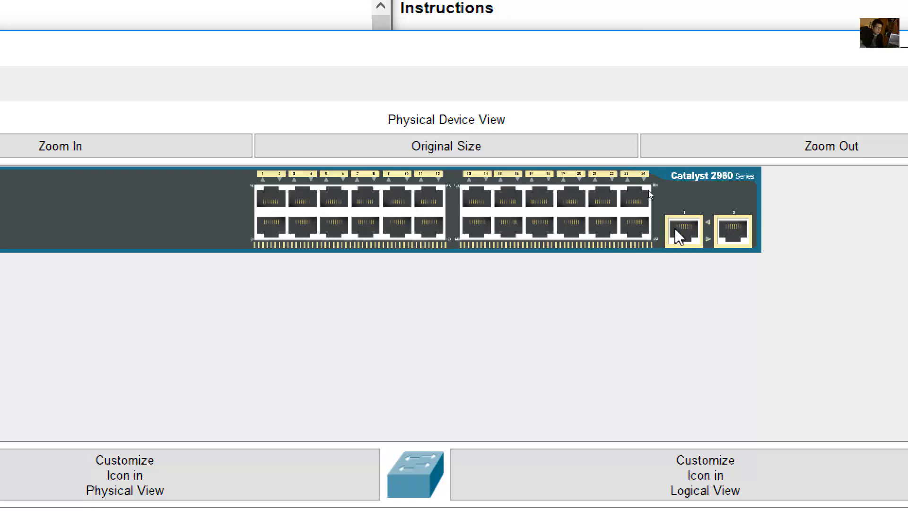
pyautogui.press('super+minus')
pyautogui.click(147, 339)
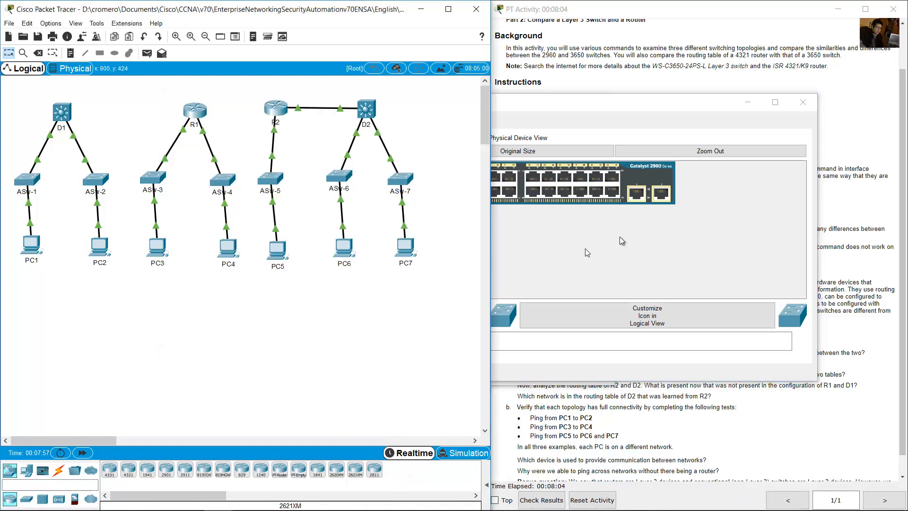
pyautogui.click(828, 140)
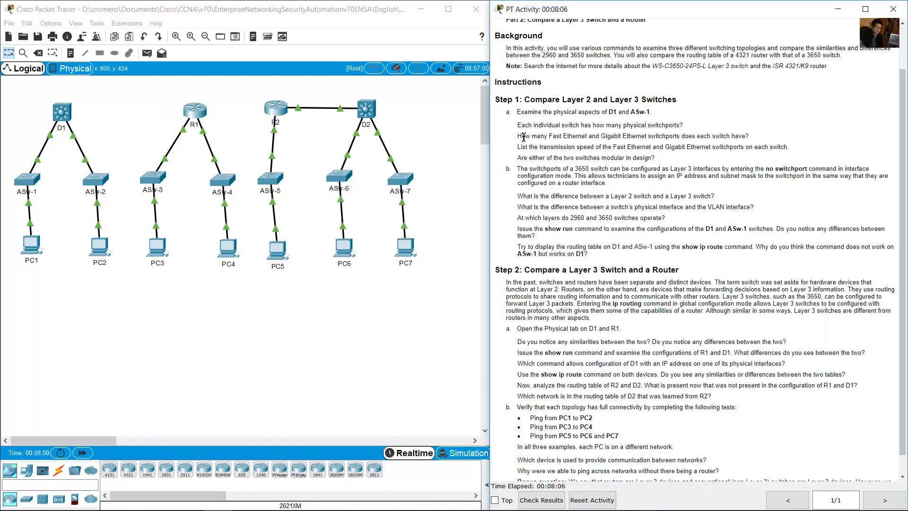
# Review the Fast Ethernet and Gigabit Ethernet switchport question, and check the physical device views of D1 and ASw-1 for it
pyautogui.moveTo(522, 136); pyautogui.dragTo(723, 138)
pyautogui.moveTo(751, 136); pyautogui.dragTo(749, 136)
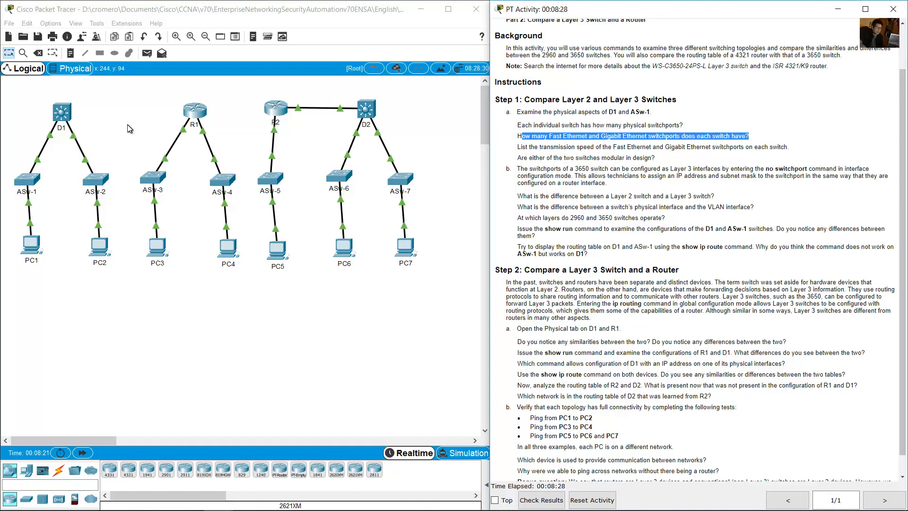
pyautogui.click(65, 114)
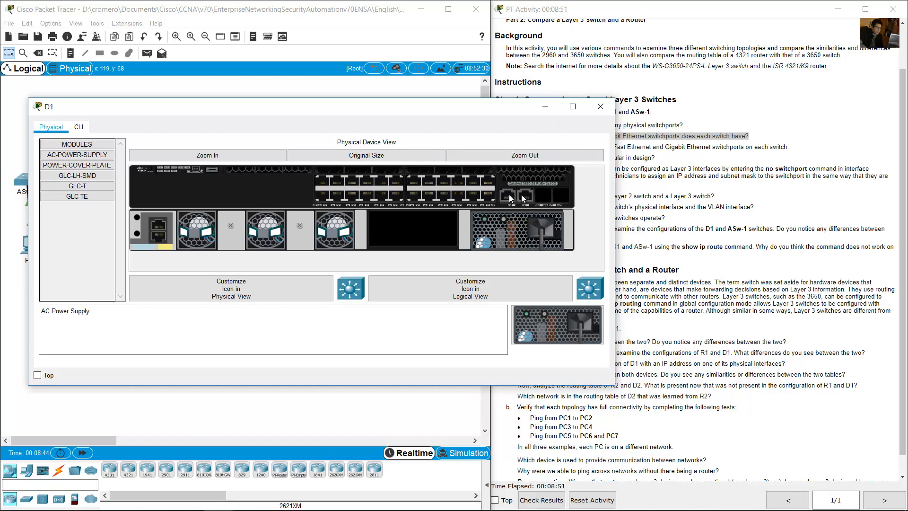
pyautogui.click(545, 108)
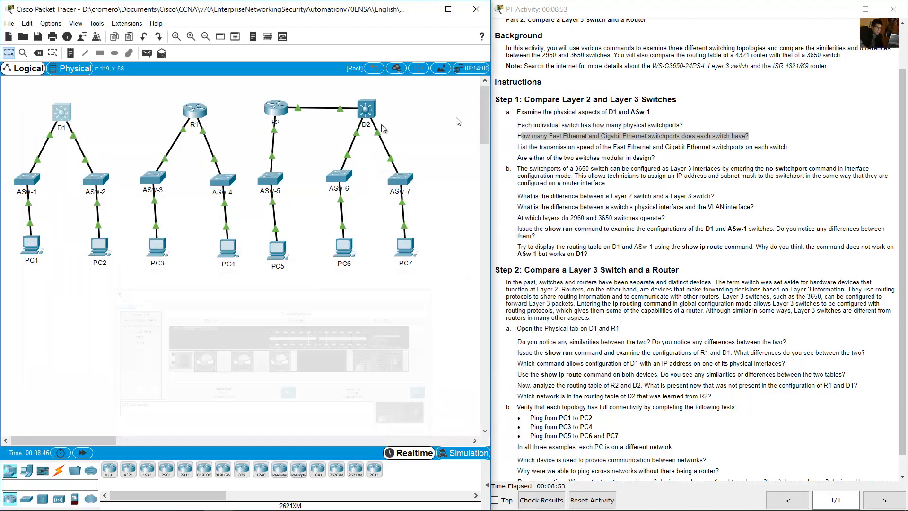
pyautogui.click(25, 186)
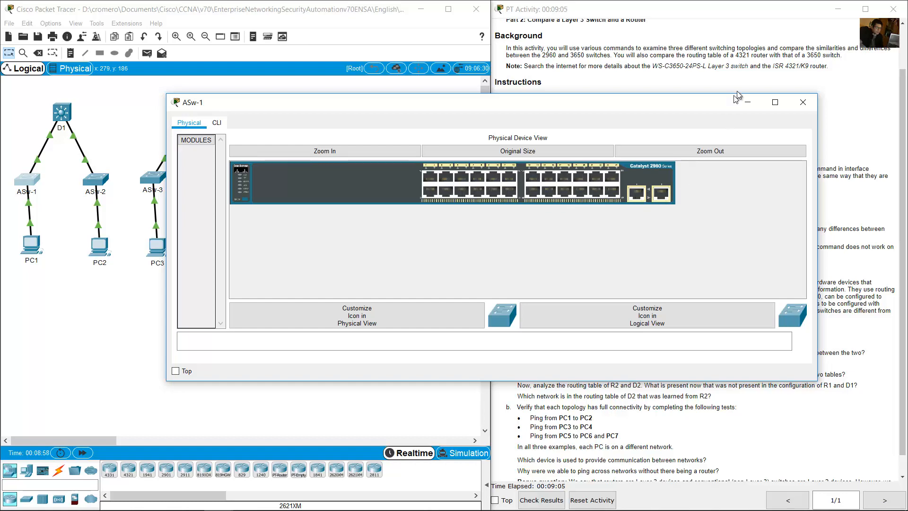
pyautogui.click(747, 102)
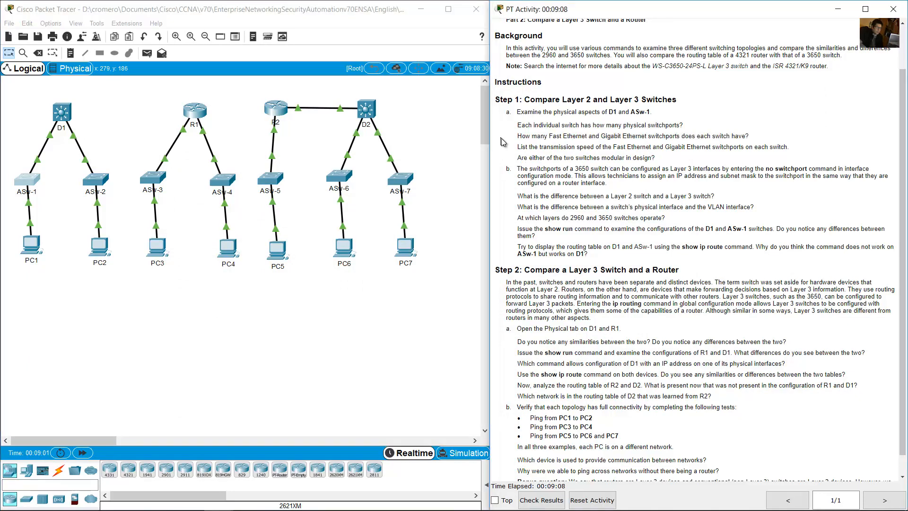
# Review the Step 1a questions about switchport transmission speeds and whether either switch is modular in design
pyautogui.moveTo(517, 147); pyautogui.dragTo(793, 150)
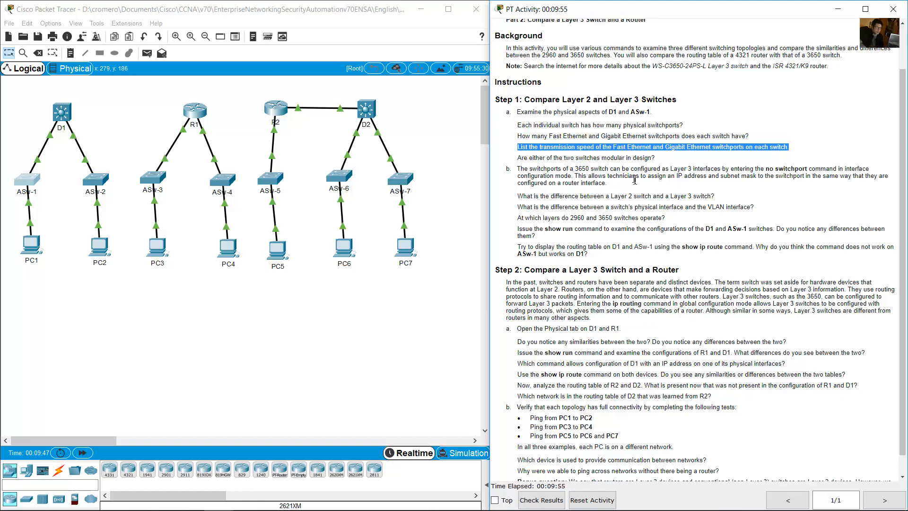
pyautogui.click(544, 158)
pyautogui.moveTo(518, 158); pyautogui.dragTo(663, 161)
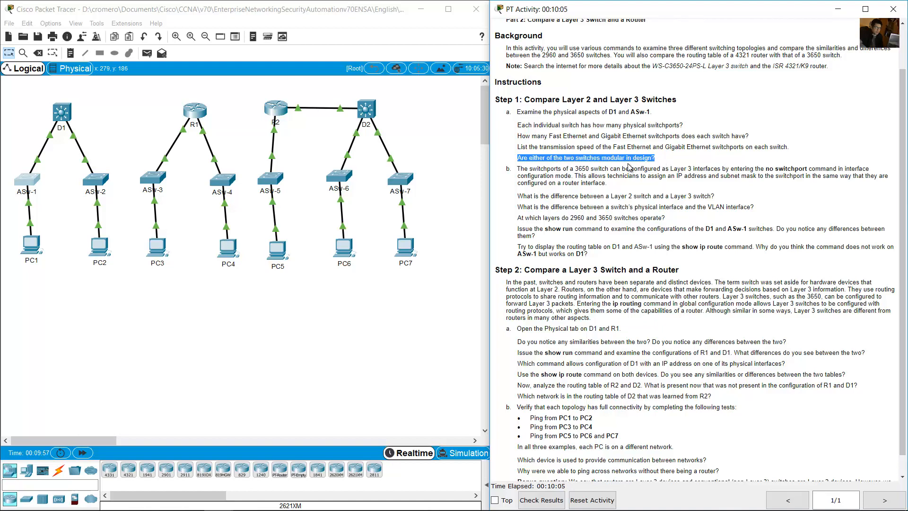
pyautogui.scroll(-1, 625, 166)
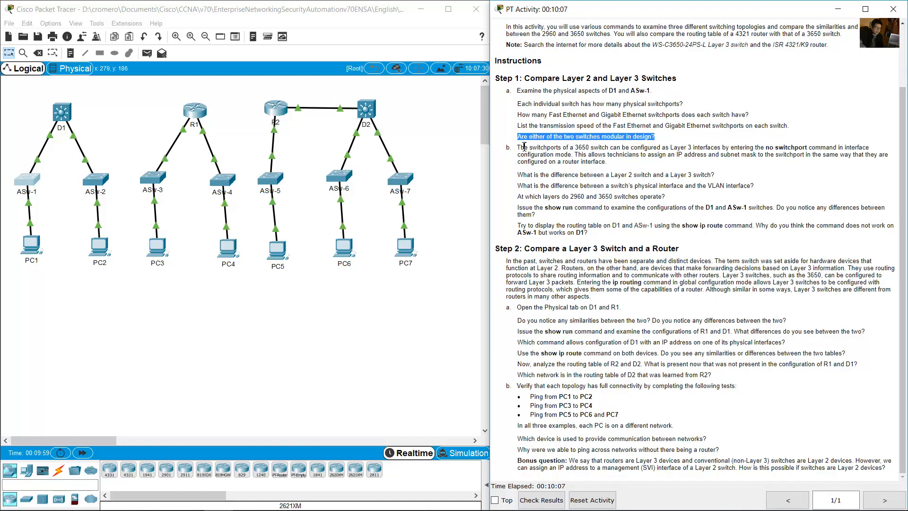
# Read the Step 1b text on no switchport and its questions about Layer 2 versus Layer 3 switches, VLAN interfaces and operating layers
pyautogui.moveTo(521, 148); pyautogui.dragTo(615, 165)
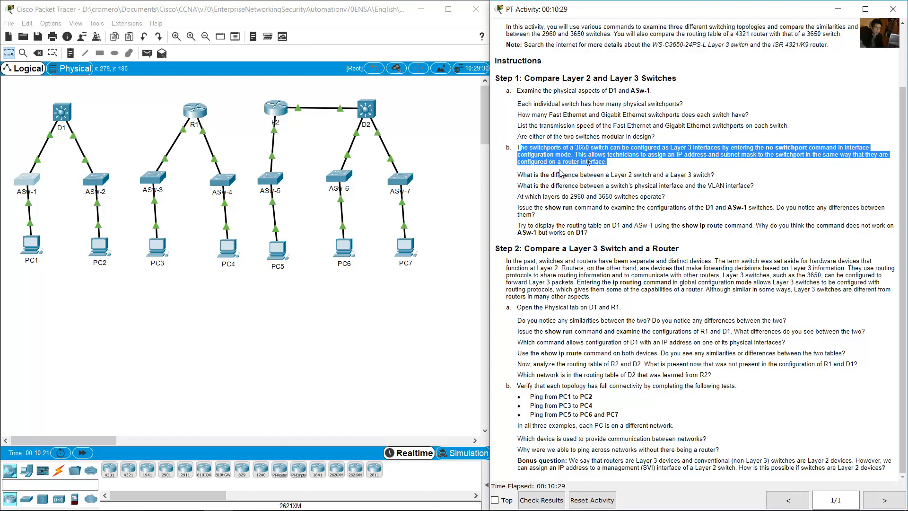
pyautogui.moveTo(519, 175); pyautogui.dragTo(716, 175)
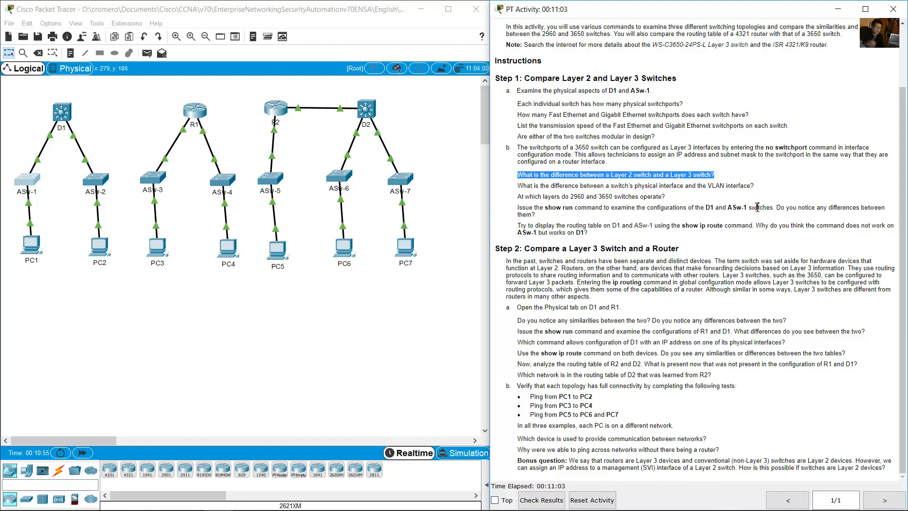
pyautogui.moveTo(518, 186); pyautogui.dragTo(762, 186)
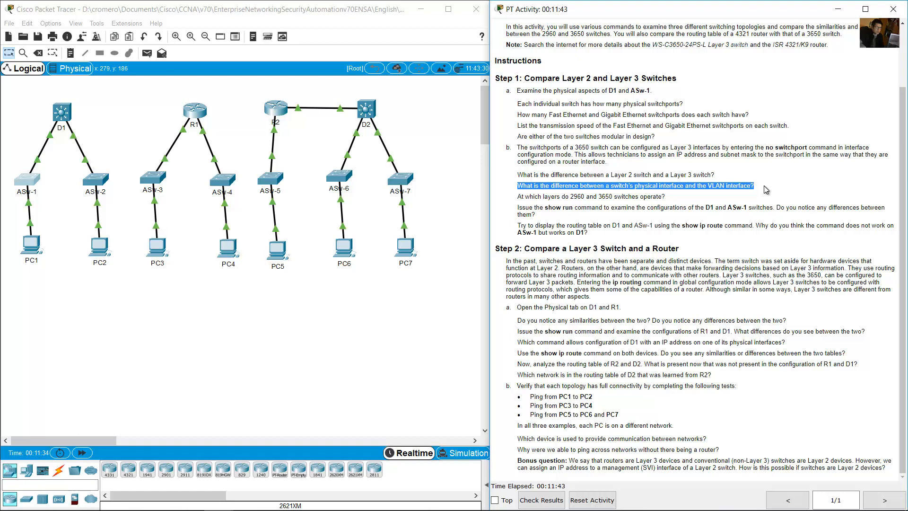
pyautogui.click(521, 196)
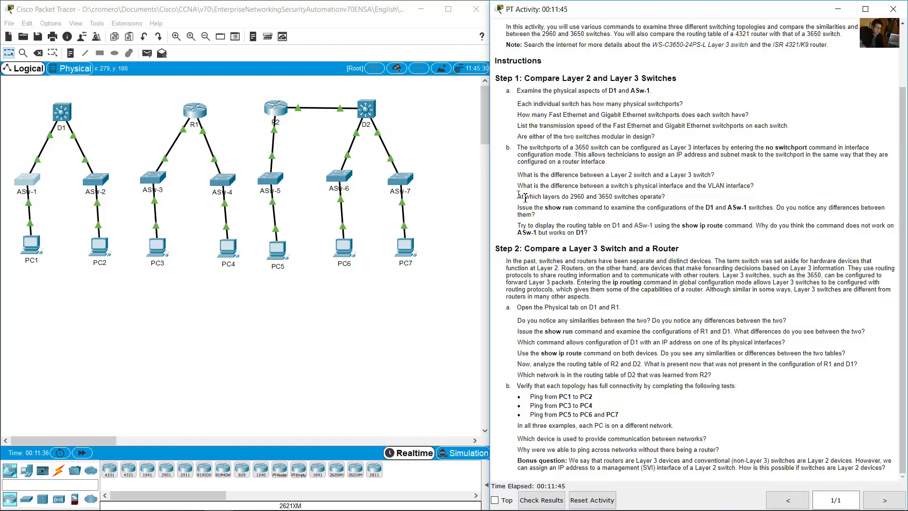
pyautogui.moveTo(525, 198); pyautogui.dragTo(670, 199)
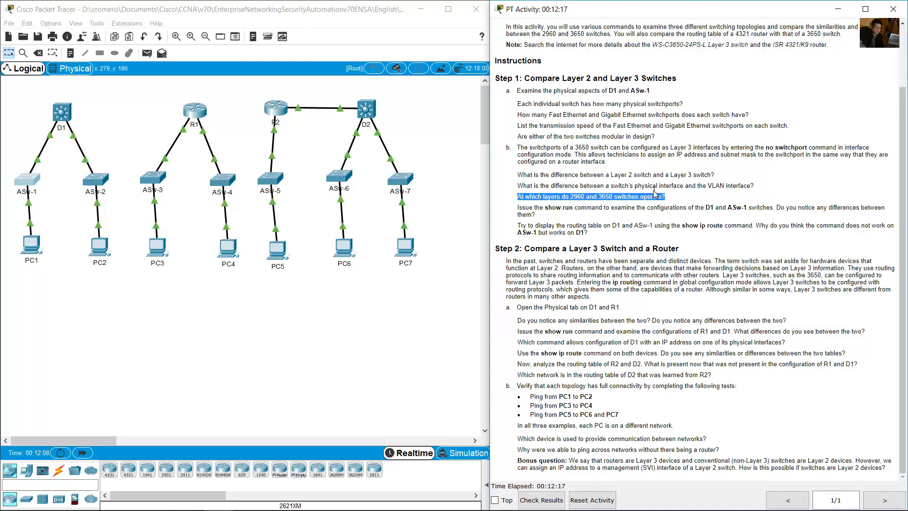
# Review the show run instruction, open D1's command line and enter privileged EXEC mode with en
pyautogui.moveTo(526, 208); pyautogui.dragTo(768, 208)
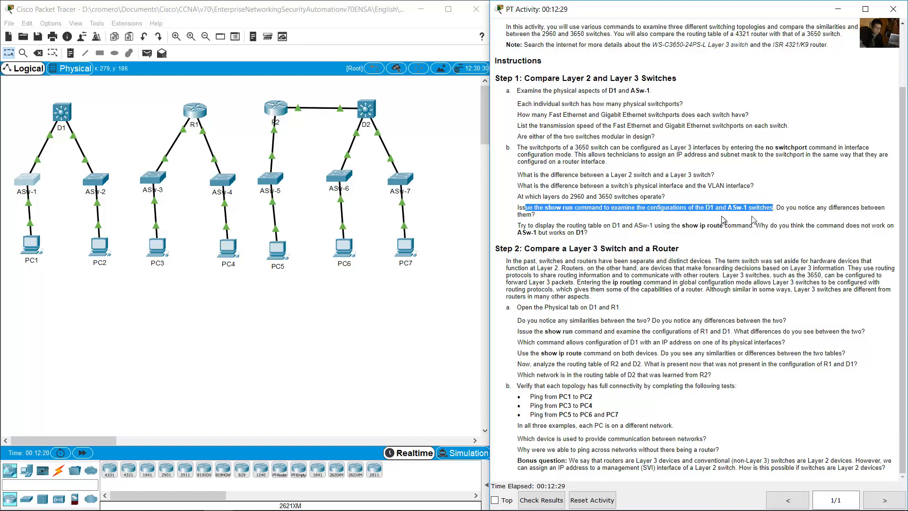
pyautogui.click(61, 115)
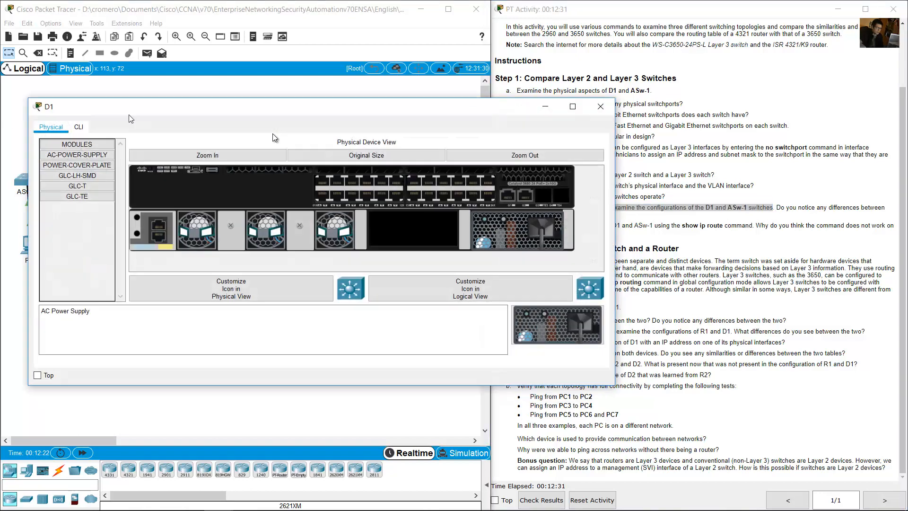
pyautogui.click(78, 126)
pyautogui.moveTo(292, 97); pyautogui.dragTo(293, 20)
pyautogui.press('Return')
pyautogui.write('en')
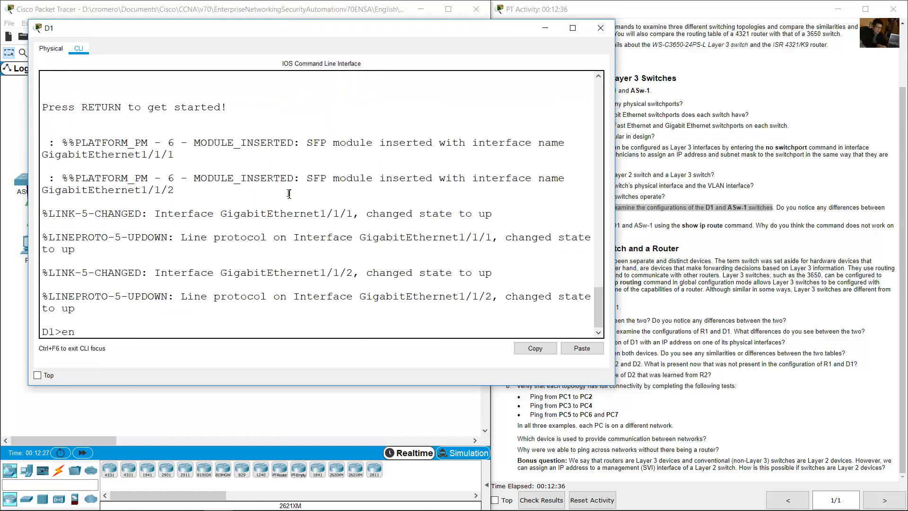
pyautogui.press('Return')
# Run show run on D1 and page through the whole running configuration
pyautogui.write('show r')
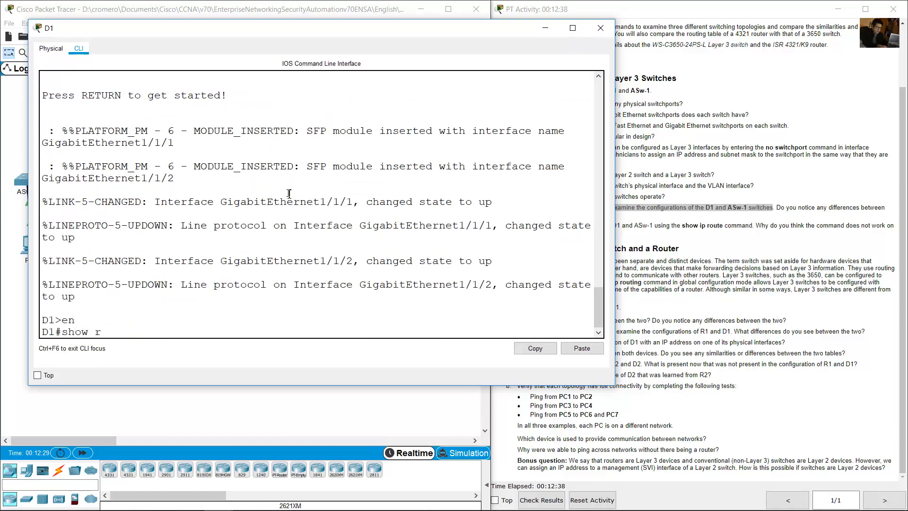
pyautogui.write('un')
pyautogui.press('Return')
pyautogui.press('space')
pyautogui.press('space')
pyautogui.press('space')
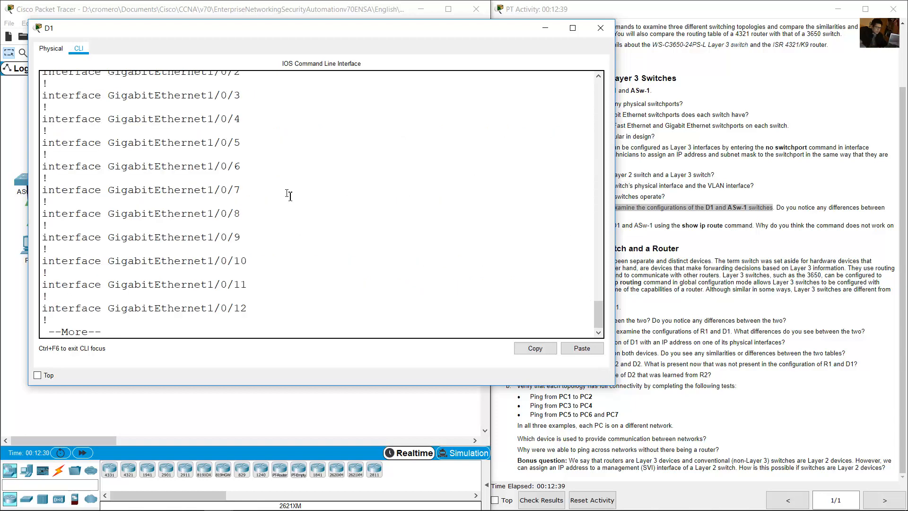
pyautogui.press('space')
pyautogui.press('space')
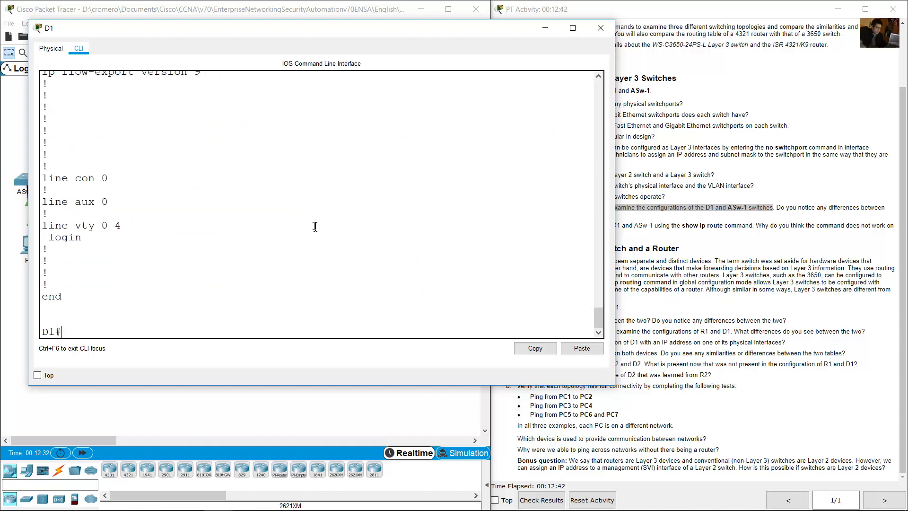
# Open ASw-1's command line from the logical topology and enter privileged EXEC mode with en
pyautogui.click(236, 4)
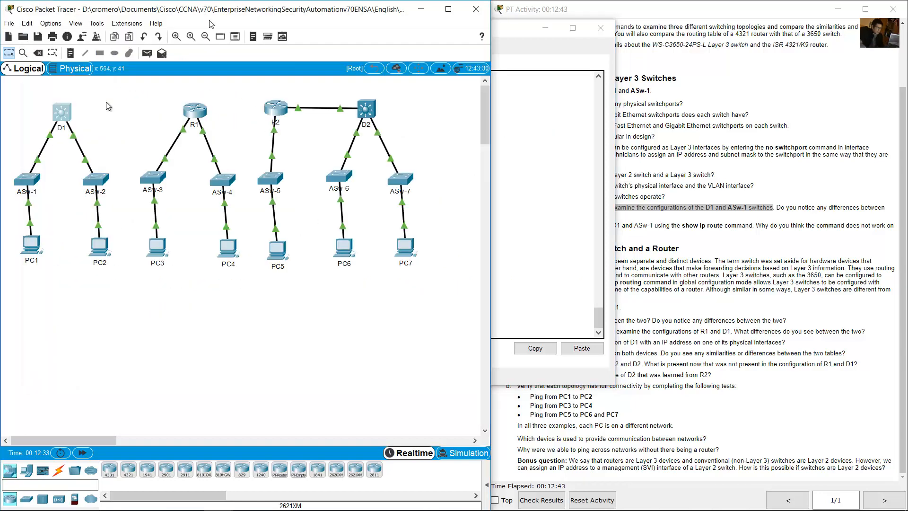
pyautogui.click(32, 186)
pyautogui.click(216, 122)
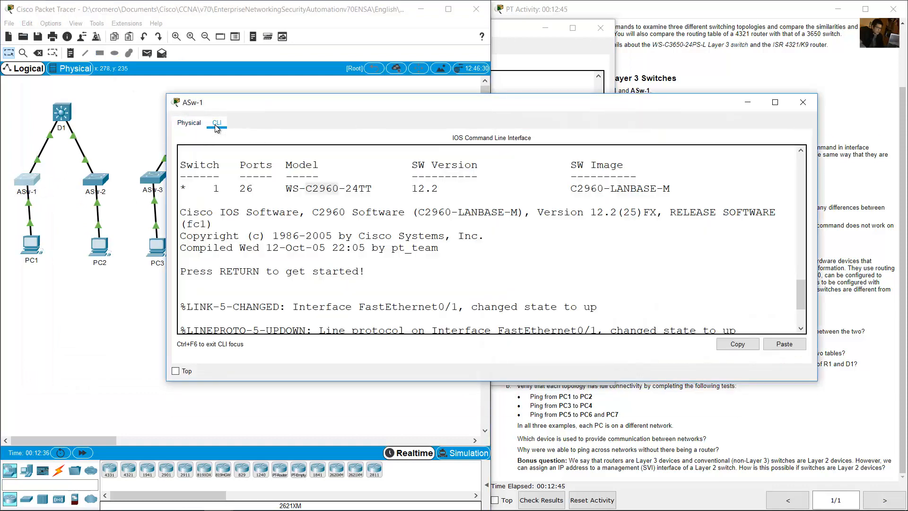
pyautogui.moveTo(281, 94); pyautogui.dragTo(281, 1)
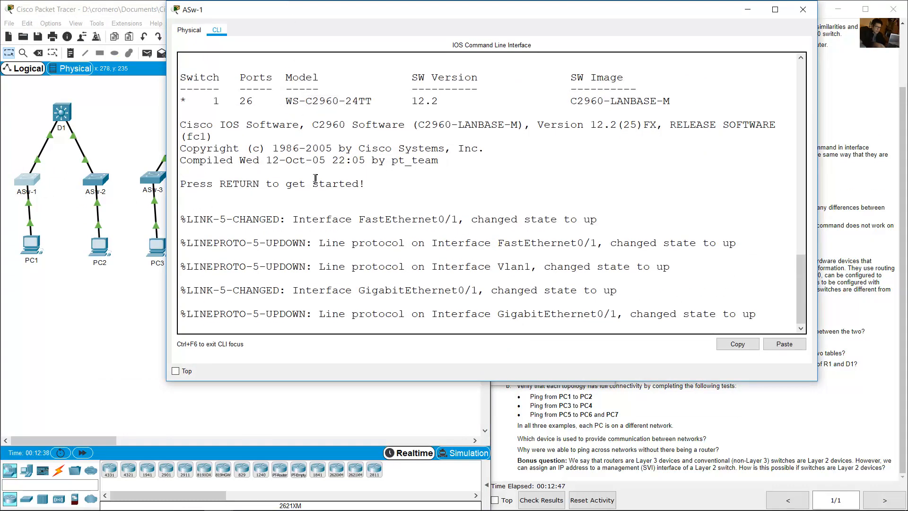
pyautogui.press('Return')
pyautogui.write('en')
pyautogui.press('Return')
# Run show run on ASw-1 and page through its running configuration
pyautogui.write('ow')
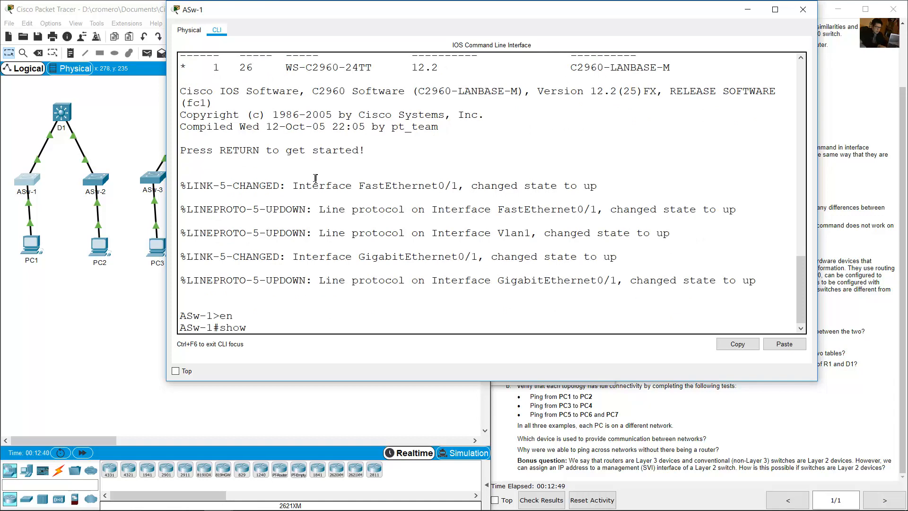
pyautogui.write(' run')
pyautogui.press('Return')
pyautogui.press('space')
pyautogui.press('space')
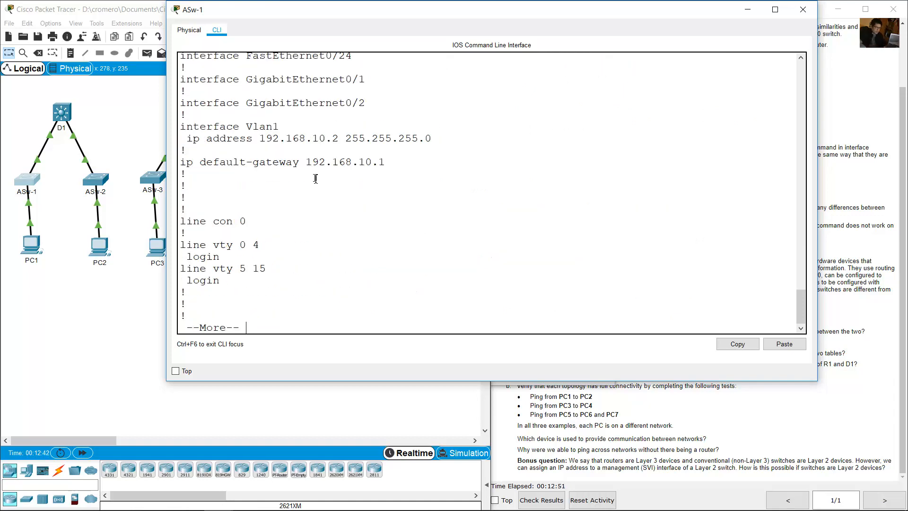
# Review the question about configuration differences, and examine the GigabitEthernet1/0 interfaces in D1's running configuration
pyautogui.click(850, 198)
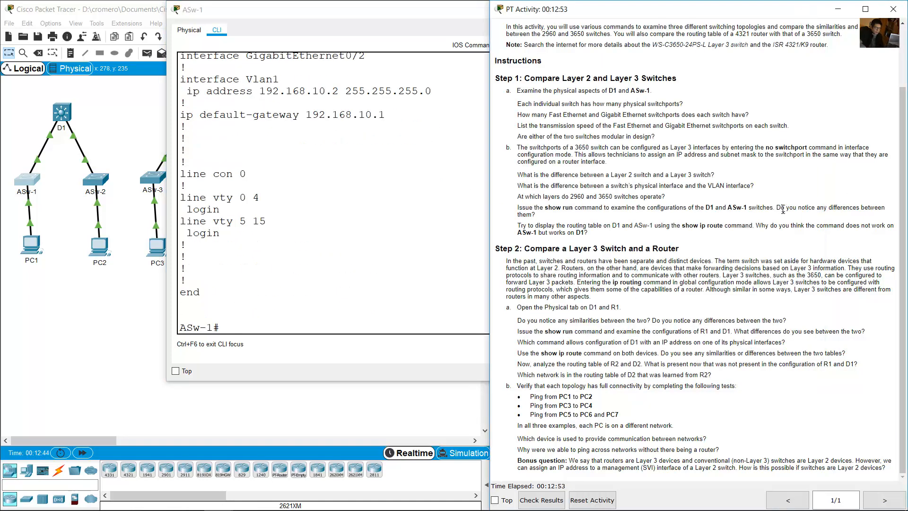
pyautogui.moveTo(779, 210); pyautogui.dragTo(555, 220)
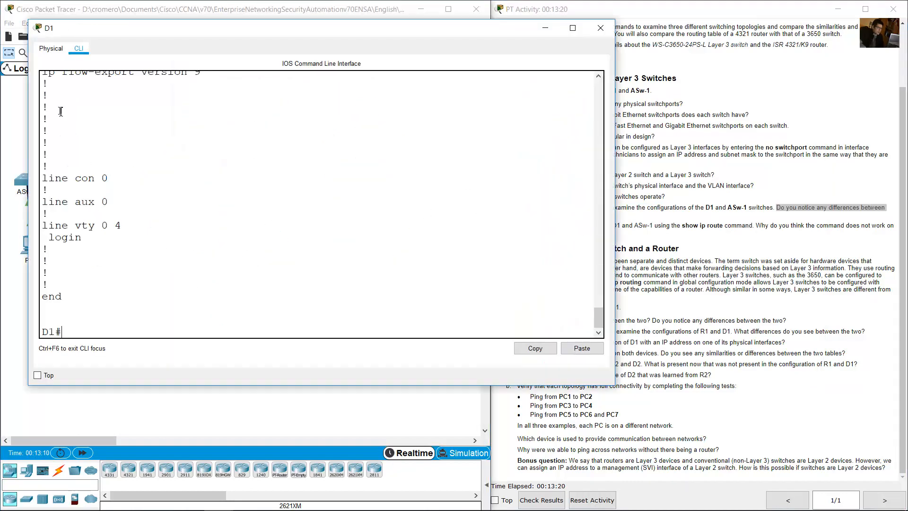
pyautogui.click(65, 124)
pyautogui.scroll(15, 317, 223)
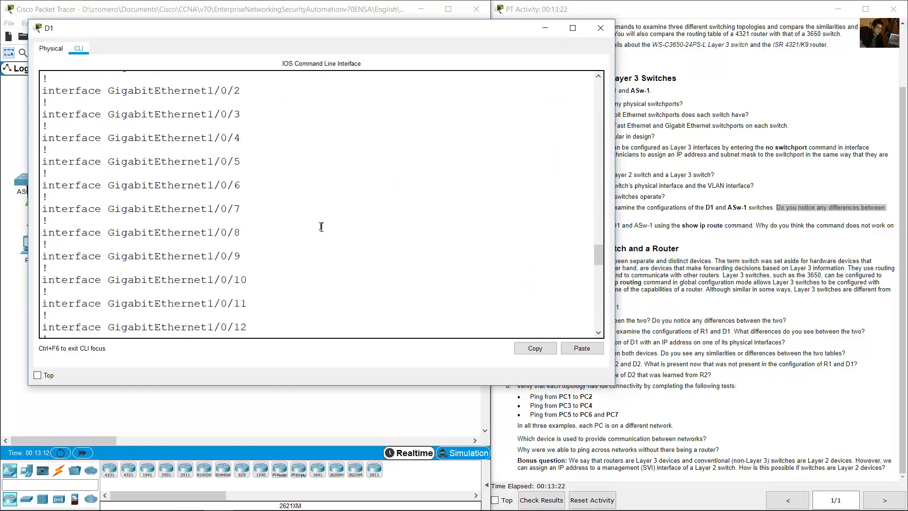
pyautogui.moveTo(110, 165); pyautogui.dragTo(238, 274)
pyautogui.scroll(-2, 165, 270)
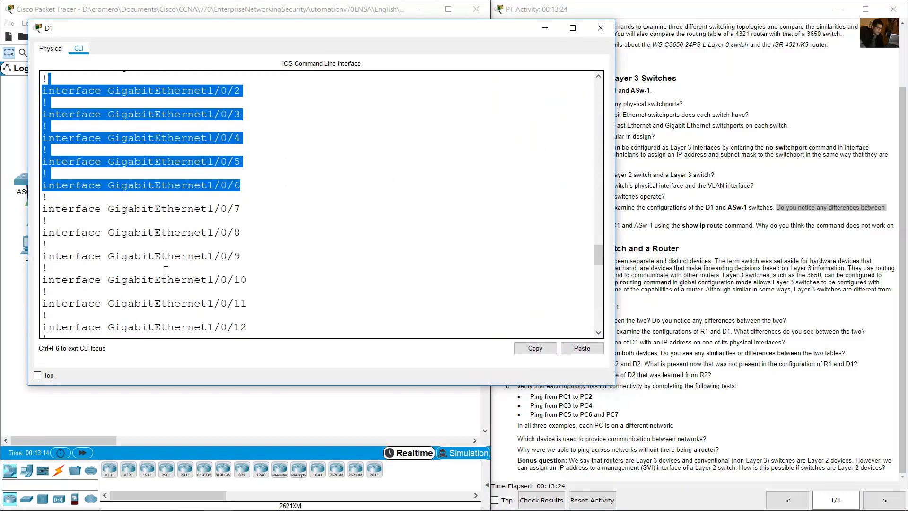
pyautogui.moveTo(148, 262); pyautogui.dragTo(151, 271)
pyautogui.moveTo(126, 200); pyautogui.dragTo(143, 253)
pyautogui.scroll(-6, 142, 253)
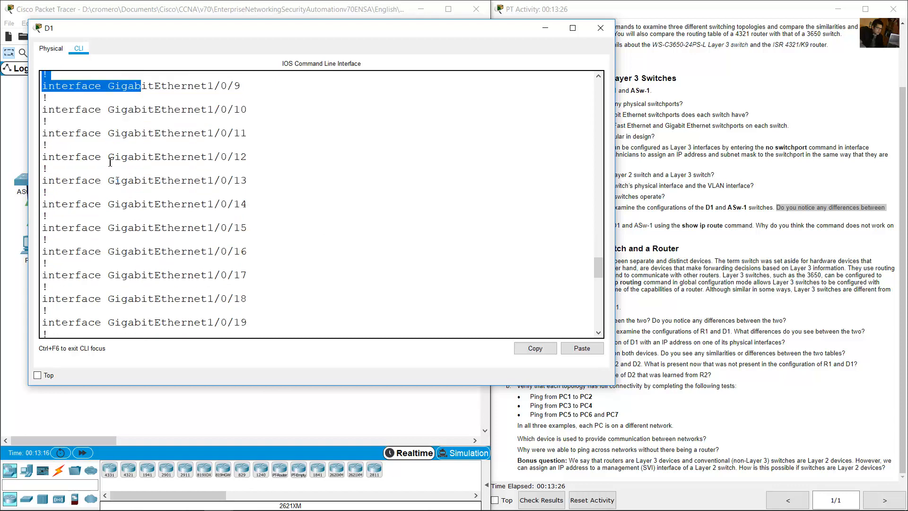
pyautogui.moveTo(109, 159); pyautogui.dragTo(154, 250)
pyautogui.scroll(-5, 154, 250)
pyautogui.moveTo(136, 183); pyautogui.dragTo(176, 272)
pyautogui.scroll(-4, 178, 265)
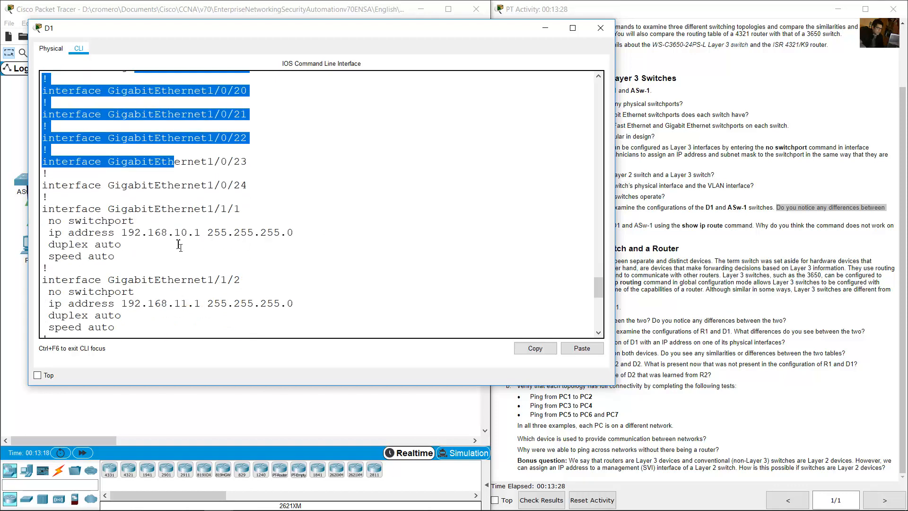
# Examine the GigabitEthernet1/1 and Vlan1 interface settings in D1's running configuration
pyautogui.moveTo(135, 194); pyautogui.dragTo(125, 290)
pyautogui.scroll(-1, 170, 254)
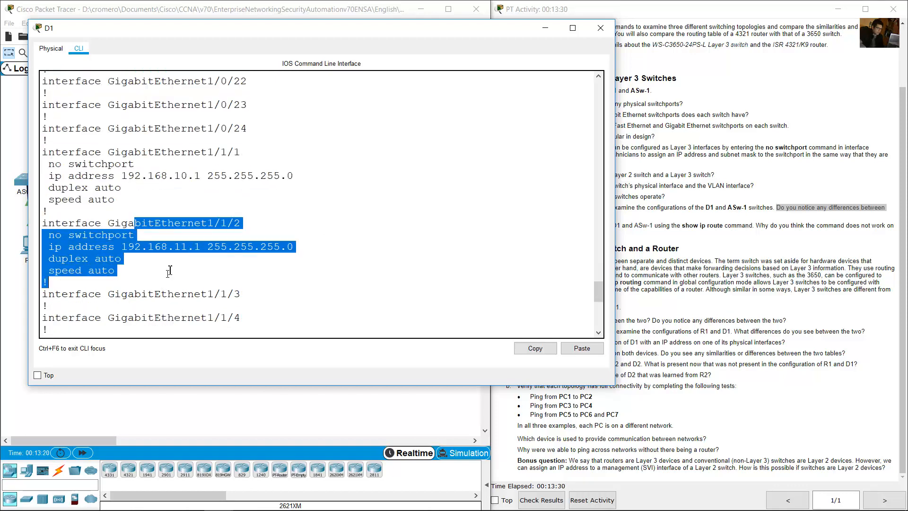
pyautogui.scroll(-4, 131, 194)
pyautogui.moveTo(131, 193); pyautogui.dragTo(142, 258)
pyautogui.scroll(-4, 142, 257)
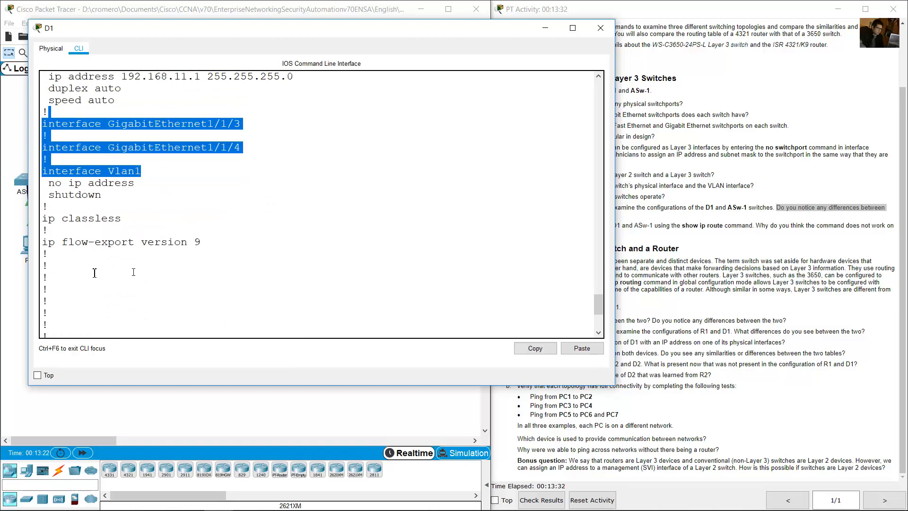
# Return to ASw-1's command line and examine the FastEthernet0 and GigabitEthernet0 interfaces in its running configuration
pyautogui.click(14, 296)
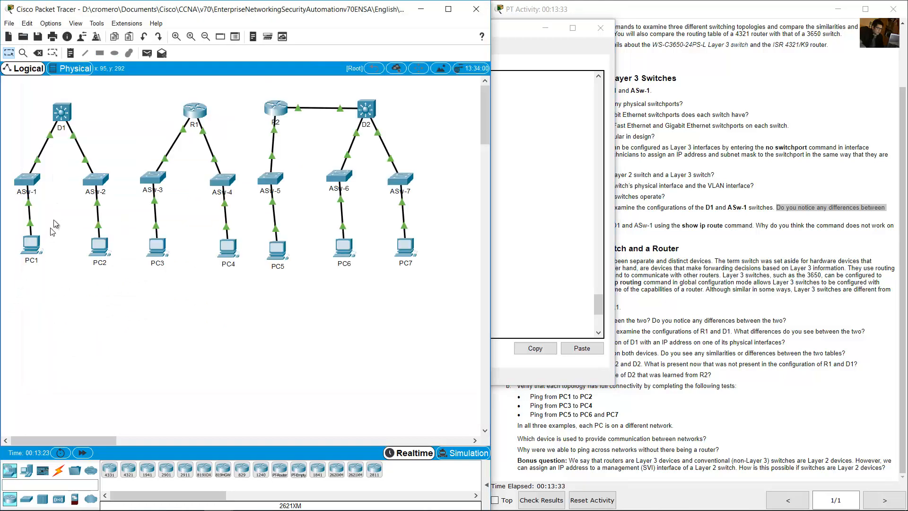
pyautogui.click(27, 181)
pyautogui.scroll(15, 317, 192)
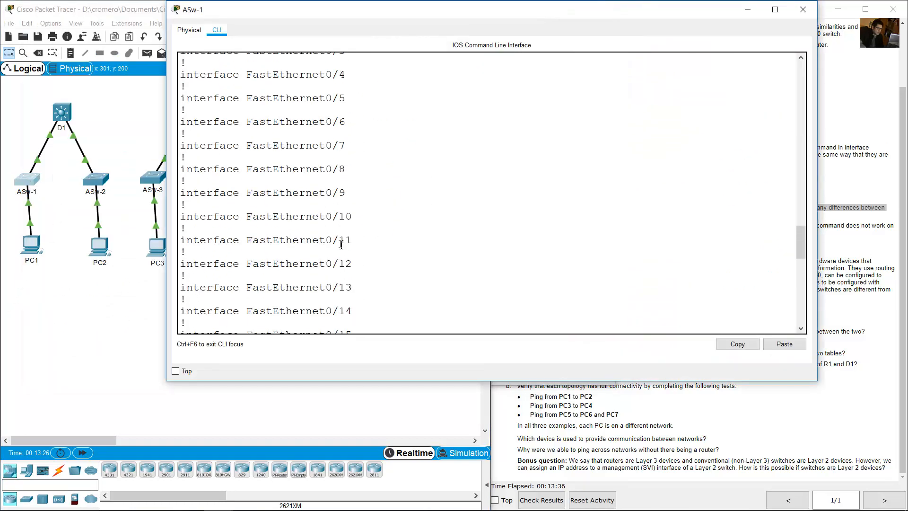
pyautogui.scroll(1, 308, 182)
pyautogui.moveTo(276, 134); pyautogui.dragTo(343, 292)
pyautogui.scroll(-4, 364, 239)
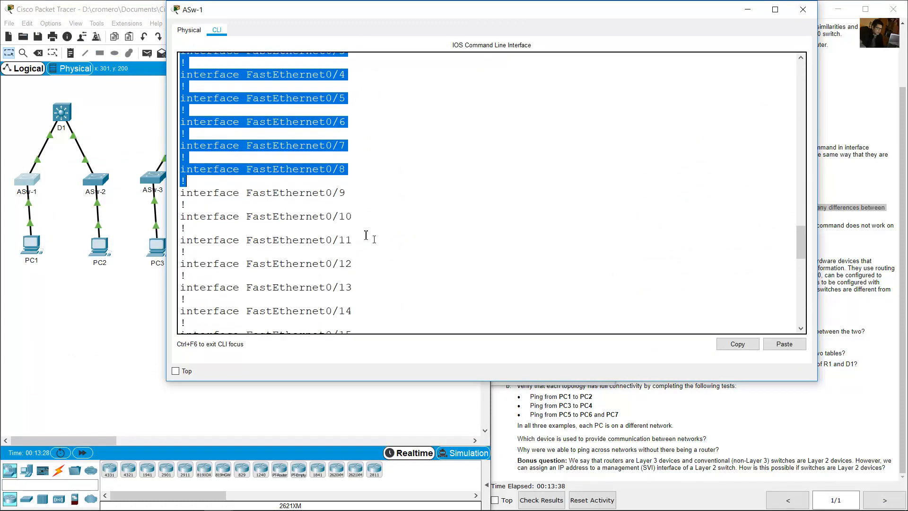
pyautogui.moveTo(362, 206); pyautogui.dragTo(352, 296)
pyautogui.scroll(-10, 383, 250)
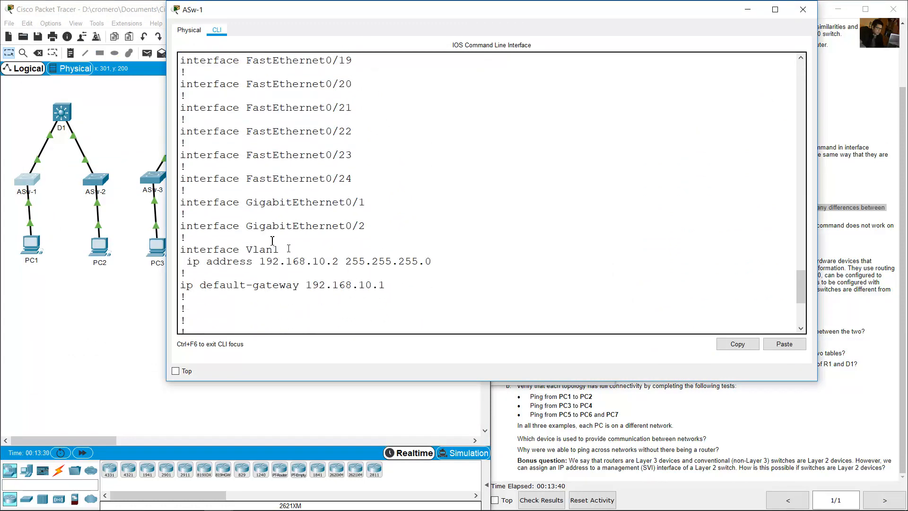
pyautogui.moveTo(214, 204); pyautogui.dragTo(341, 243)
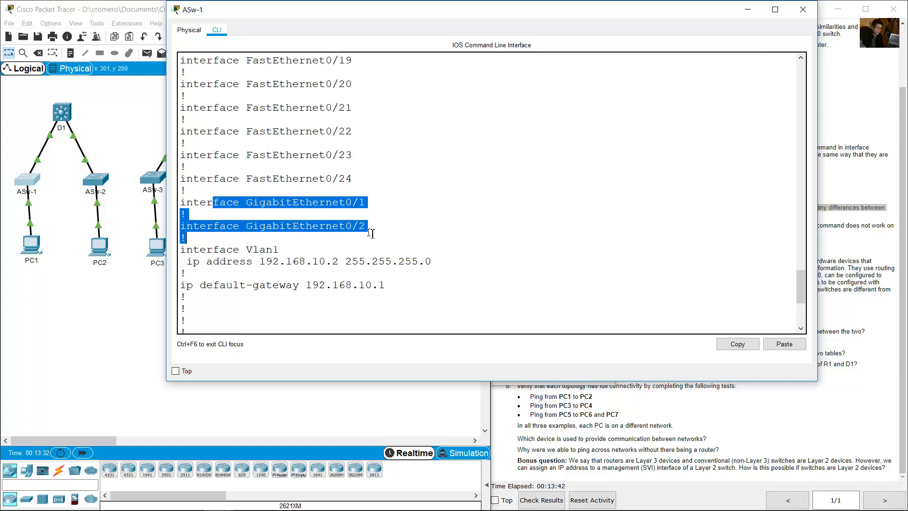
pyautogui.click(441, 222)
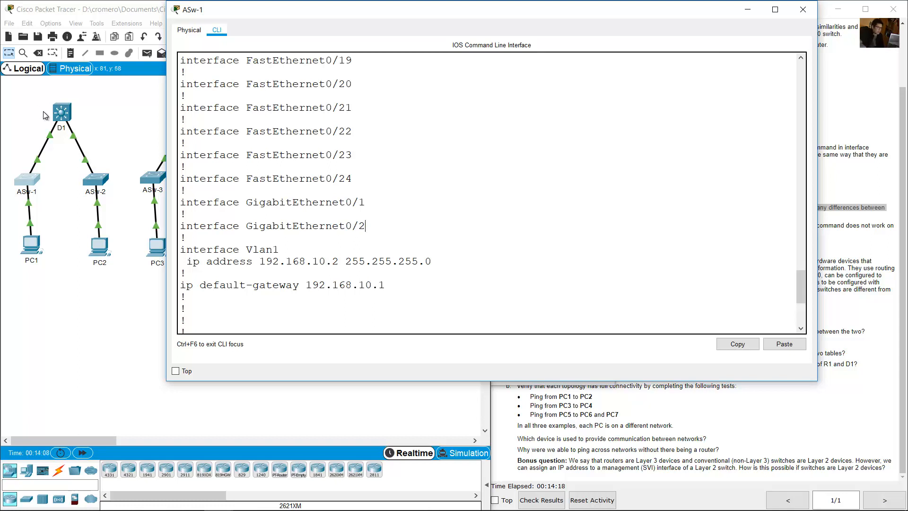
# Reopen D1's command line and examine the numbering of the GigabitEthernet1/0 interfaces in its running configuration
pyautogui.click(71, 114)
pyautogui.click(70, 113)
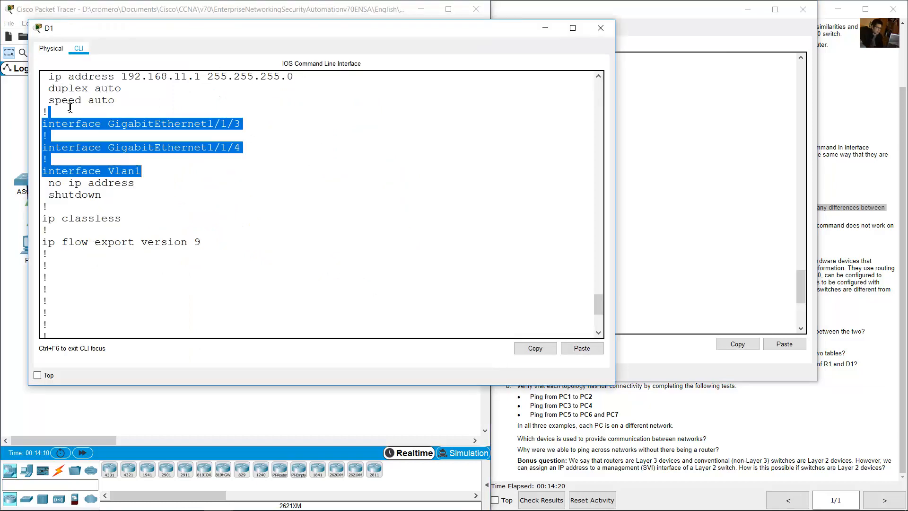
pyautogui.scroll(2, 377, 227)
pyautogui.scroll(20, 378, 227)
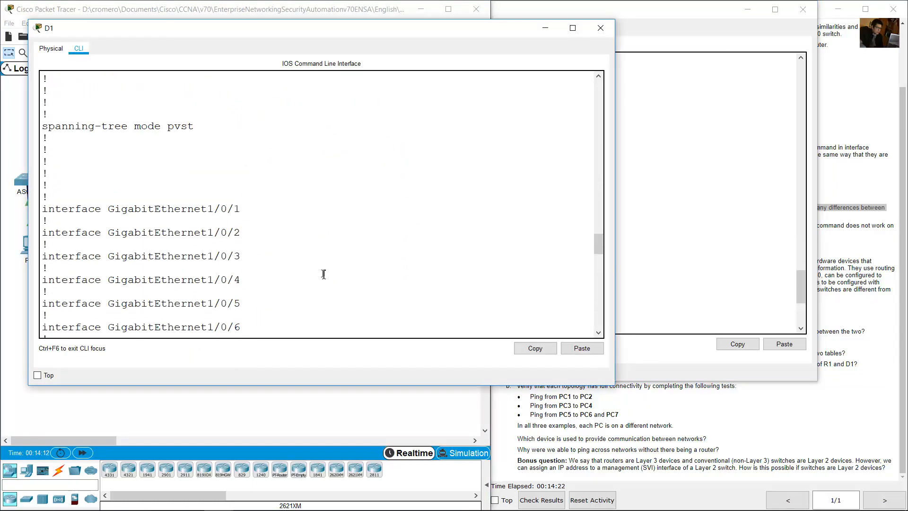
pyautogui.scroll(-3, 323, 272)
pyautogui.scroll(-1, 324, 274)
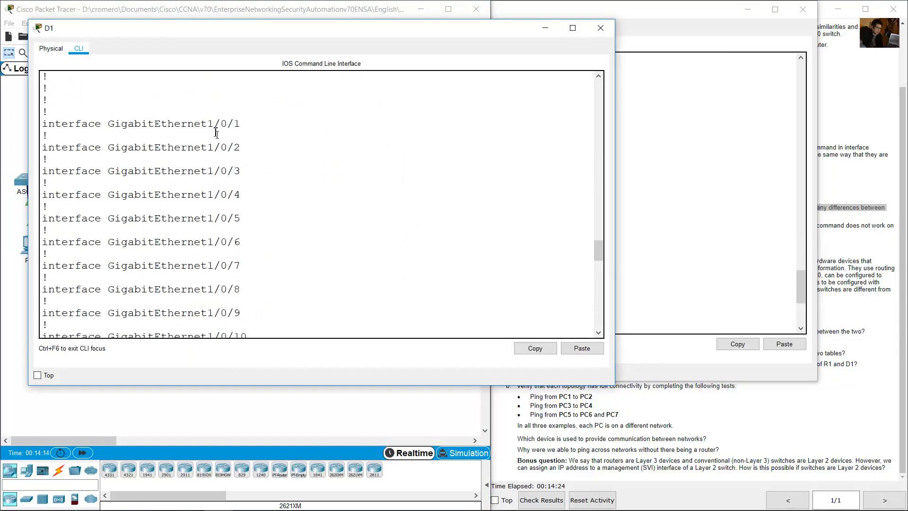
pyautogui.moveTo(208, 123); pyautogui.dragTo(241, 124)
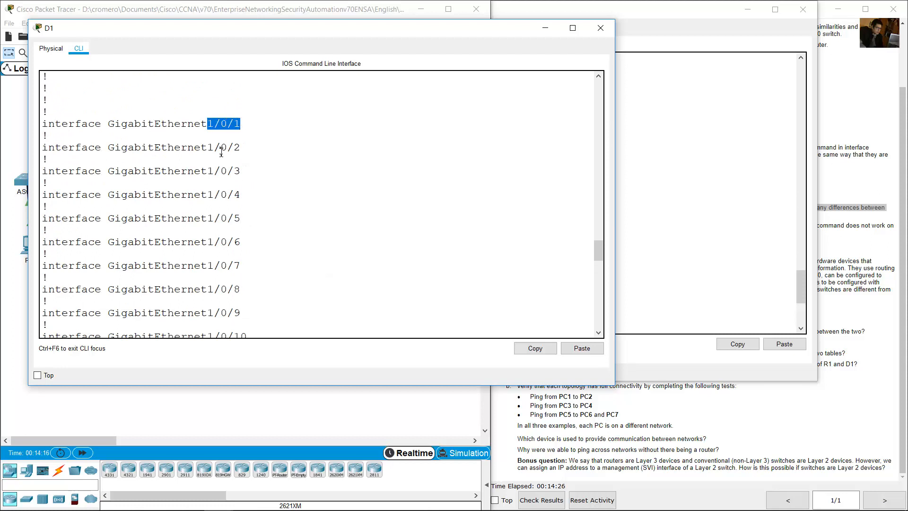
pyautogui.moveTo(208, 148); pyautogui.dragTo(242, 148)
pyautogui.moveTo(200, 171); pyautogui.dragTo(274, 193)
pyautogui.scroll(-3, 265, 208)
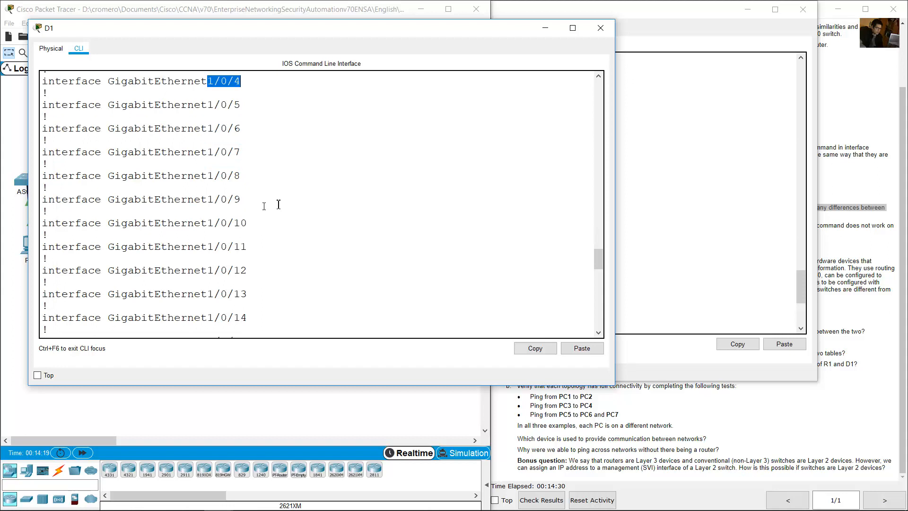
# Examine the FastEthernet0 interface numbering in ASw-1's running configuration for comparison with D1
pyautogui.click(633, 182)
pyautogui.scroll(15, 495, 202)
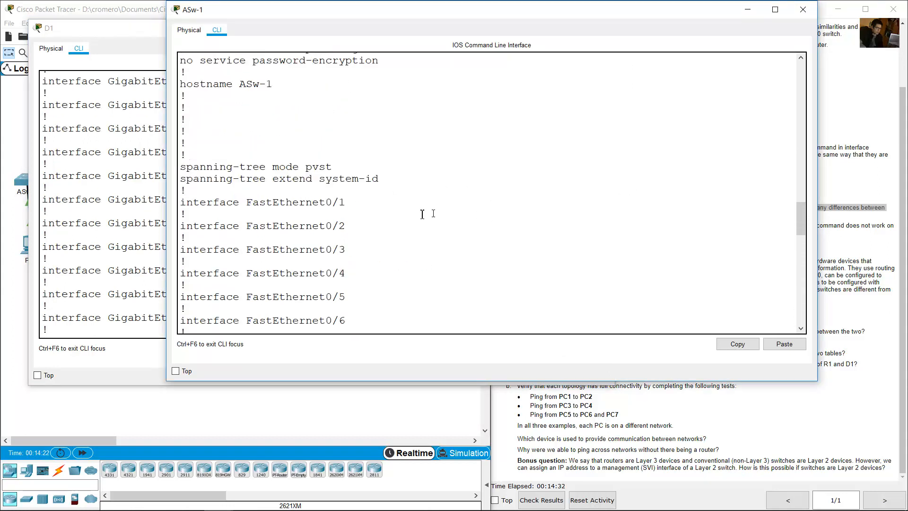
pyautogui.moveTo(346, 202); pyautogui.dragTo(356, 250)
pyautogui.moveTo(323, 285); pyautogui.dragTo(352, 274)
pyautogui.click(433, 275)
# Examine the no switchport and IP address settings of GigabitEthernet1/1/1 and GigabitEthernet1/1/2 in D1's running configuration
pyautogui.click(163, 257)
pyautogui.scroll(-11, 284, 248)
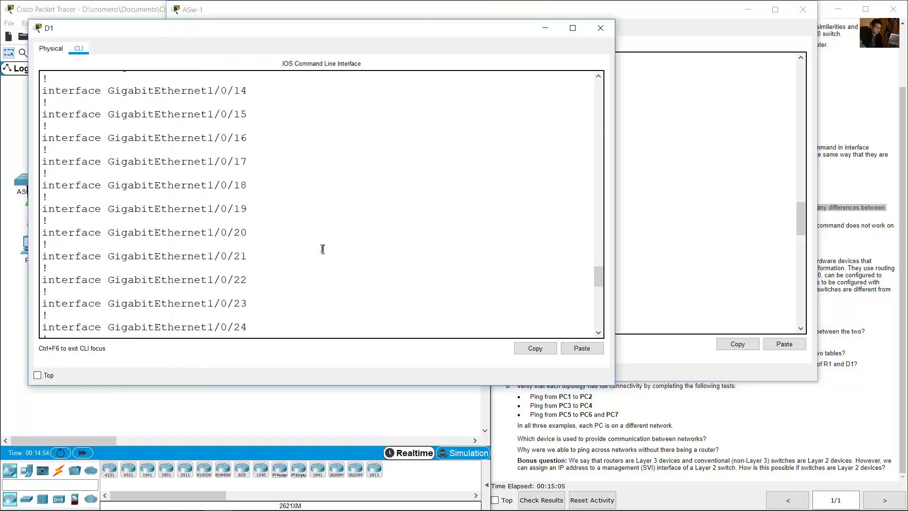
pyautogui.moveTo(100, 30); pyautogui.dragTo(159, 40)
pyautogui.click(47, 100)
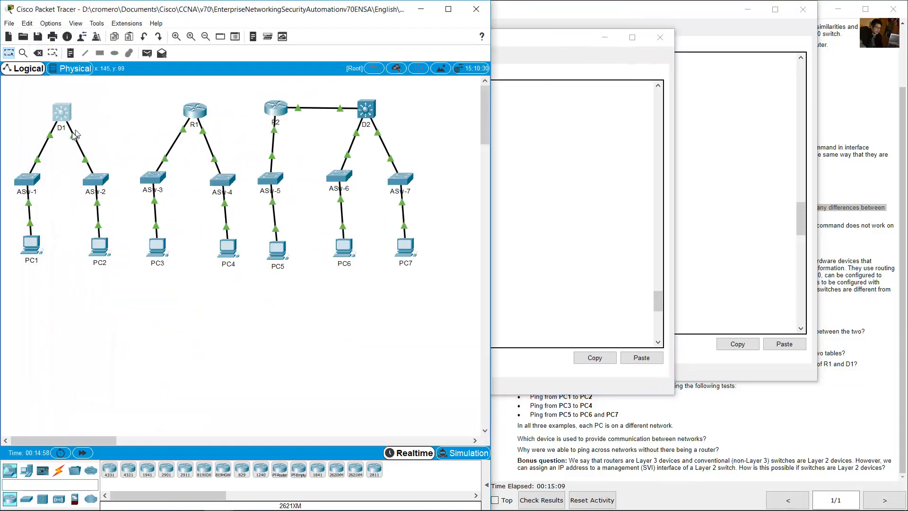
pyautogui.click(62, 113)
pyautogui.scroll(1, 209, 185)
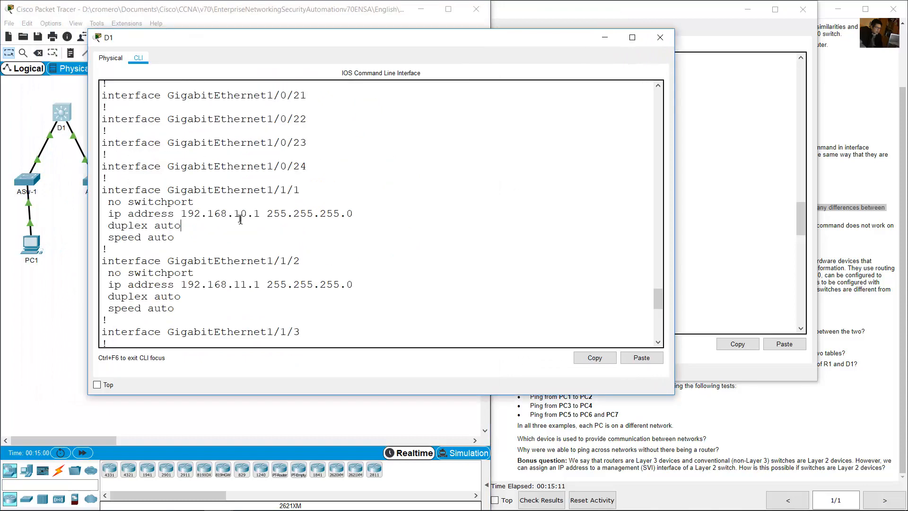
pyautogui.scroll(-1, 239, 217)
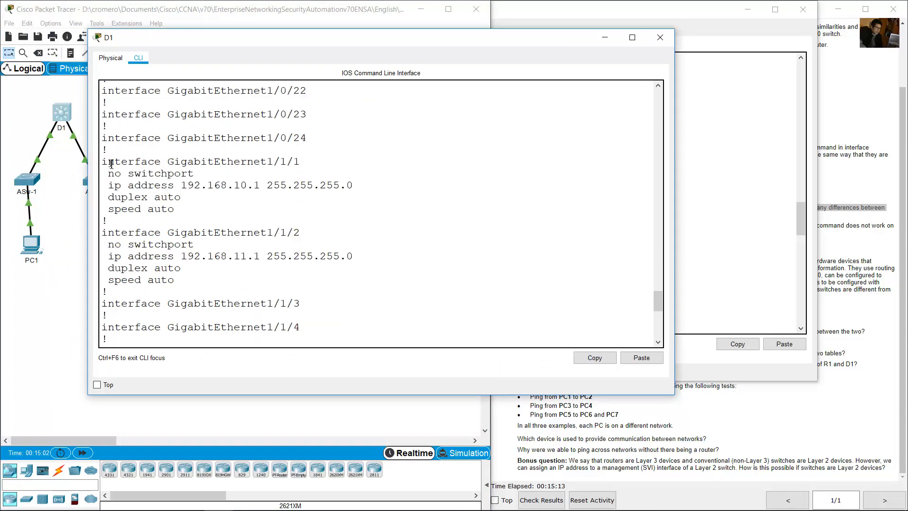
pyautogui.moveTo(108, 162); pyautogui.dragTo(209, 289)
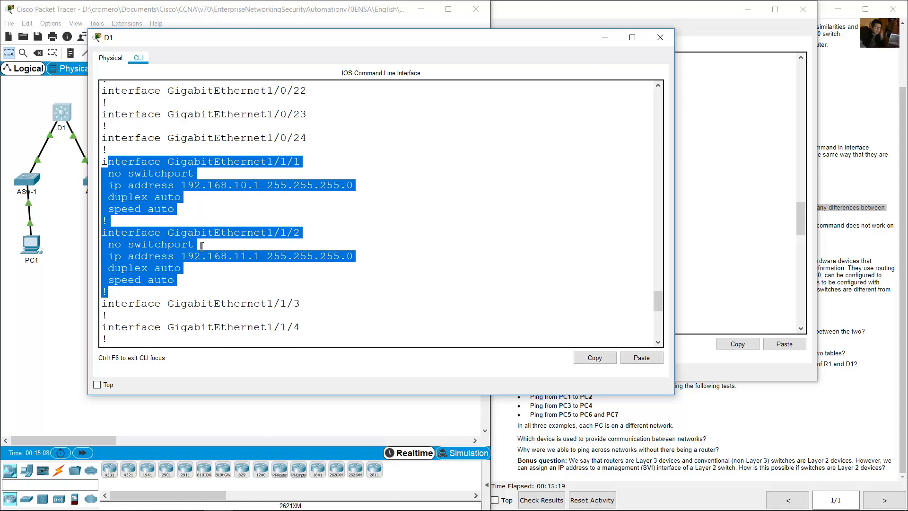
pyautogui.click(216, 251)
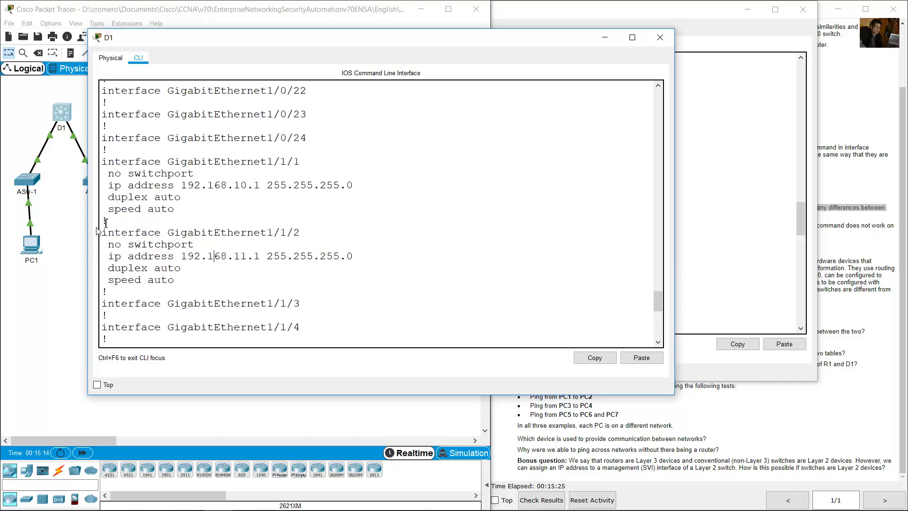
pyautogui.moveTo(115, 174); pyautogui.dragTo(181, 173)
# Examine the ip routing line near the beginning of D1's running configuration
pyautogui.scroll(10, 401, 204)
pyautogui.scroll(15, 403, 216)
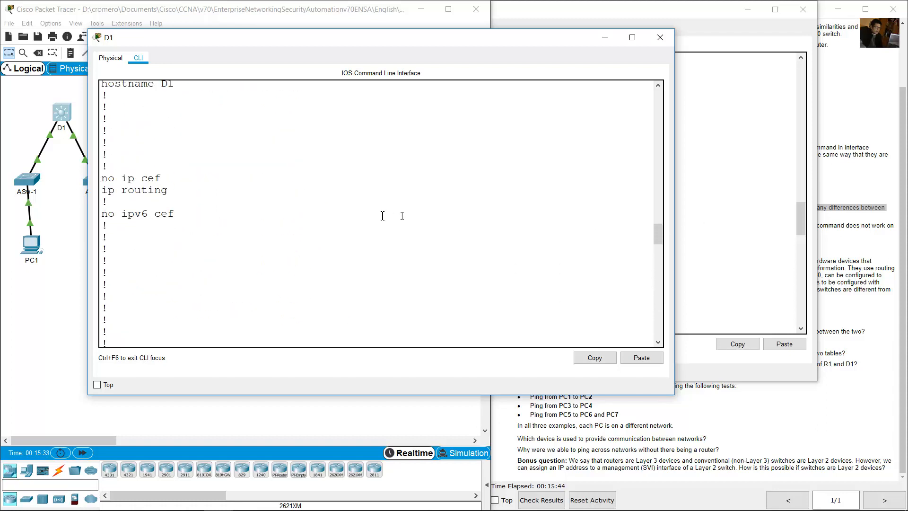
pyautogui.moveTo(228, 44); pyautogui.dragTo(258, 55)
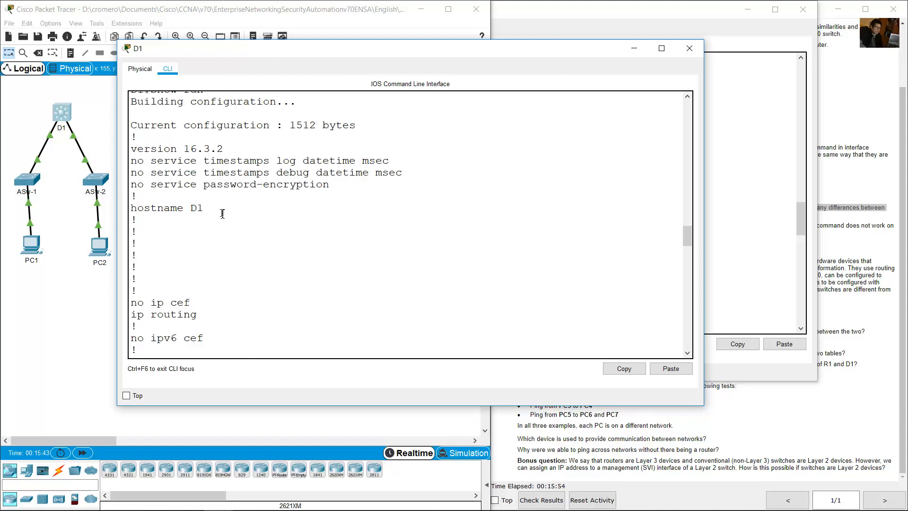
pyautogui.scroll(-1, 222, 214)
pyautogui.moveTo(131, 286); pyautogui.dragTo(184, 287)
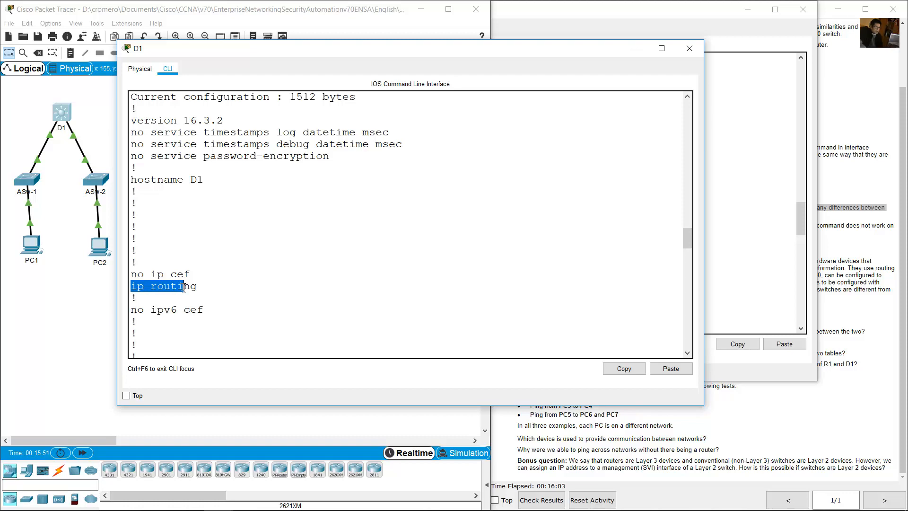
pyautogui.moveTo(184, 287); pyautogui.dragTo(198, 288)
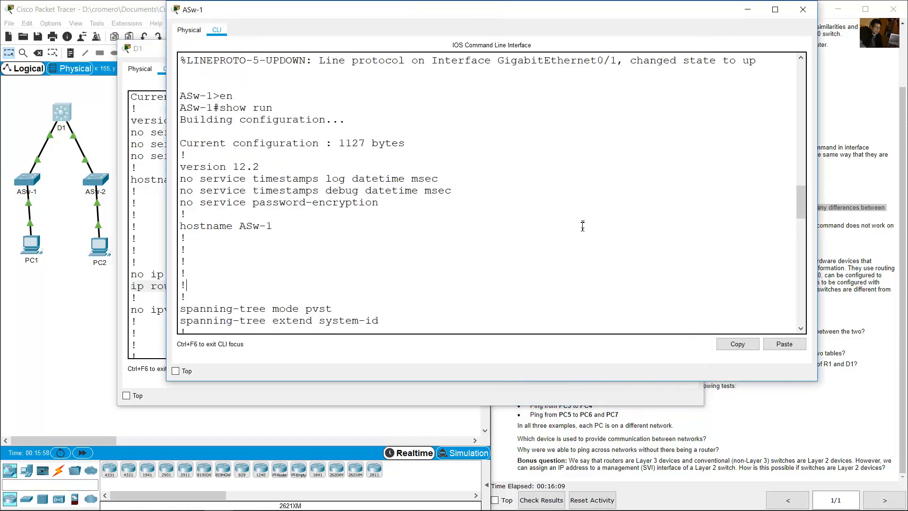
# Check ASw-1's running configuration from the show run command through the first FastEthernet interfaces for an ip routing line
pyautogui.scroll(1, 572, 234)
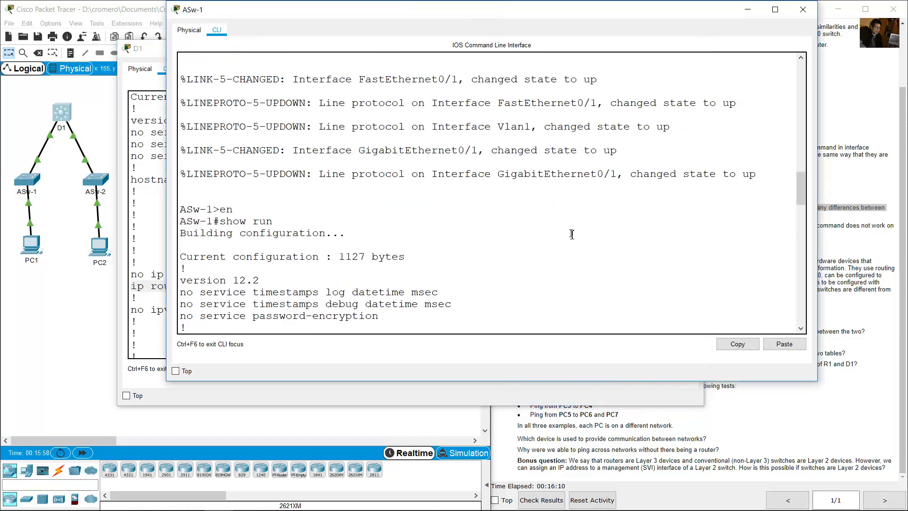
pyautogui.scroll(-3, 572, 234)
pyautogui.moveTo(179, 121); pyautogui.dragTo(272, 246)
pyautogui.click(282, 221)
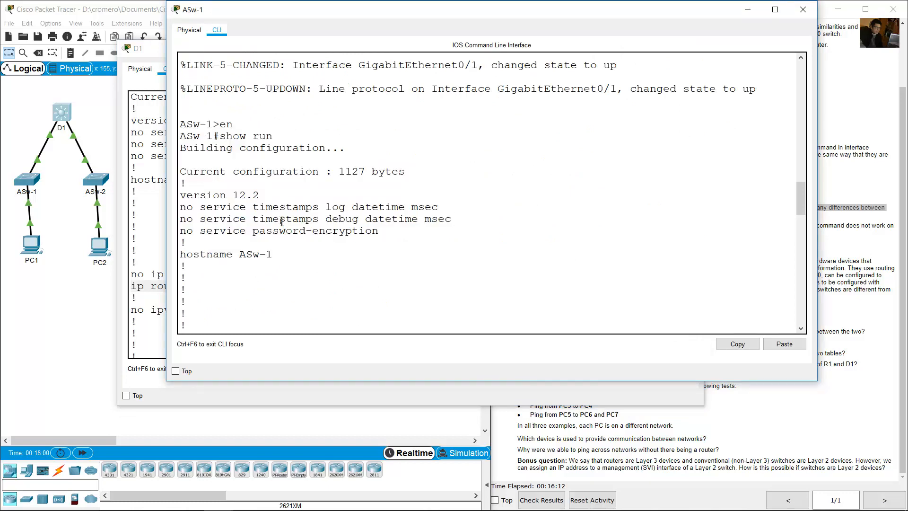
pyautogui.scroll(-2, 282, 221)
pyautogui.moveTo(206, 146); pyautogui.dragTo(253, 275)
pyautogui.scroll(-1, 232, 231)
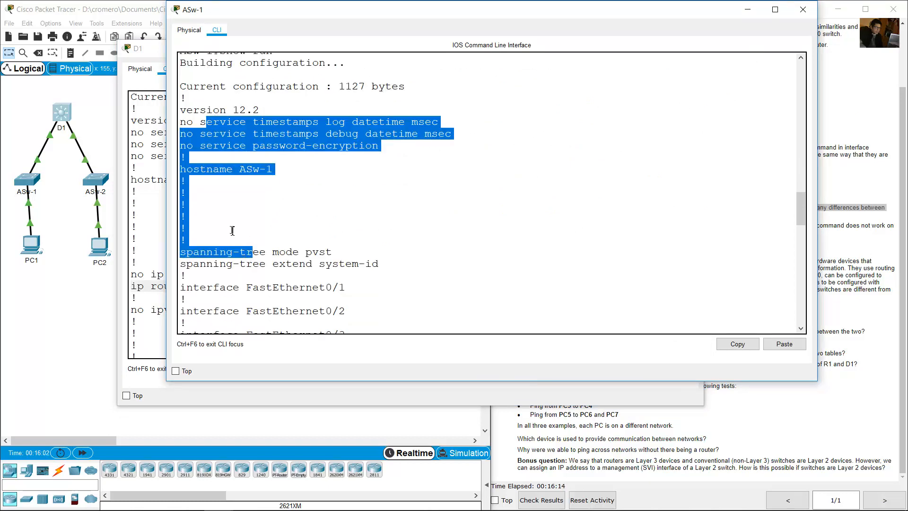
pyautogui.moveTo(232, 230); pyautogui.dragTo(263, 287)
pyautogui.scroll(-3, 273, 251)
pyautogui.moveTo(265, 210); pyautogui.dragTo(238, 308)
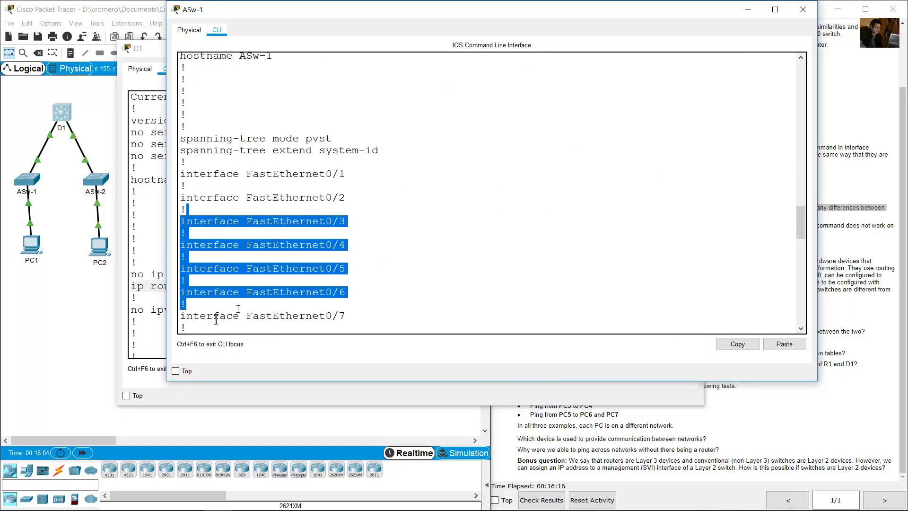
# Review the activity's routing table instruction, run show ip route on D1, and examine its directly connected routes
pyautogui.click(893, 209)
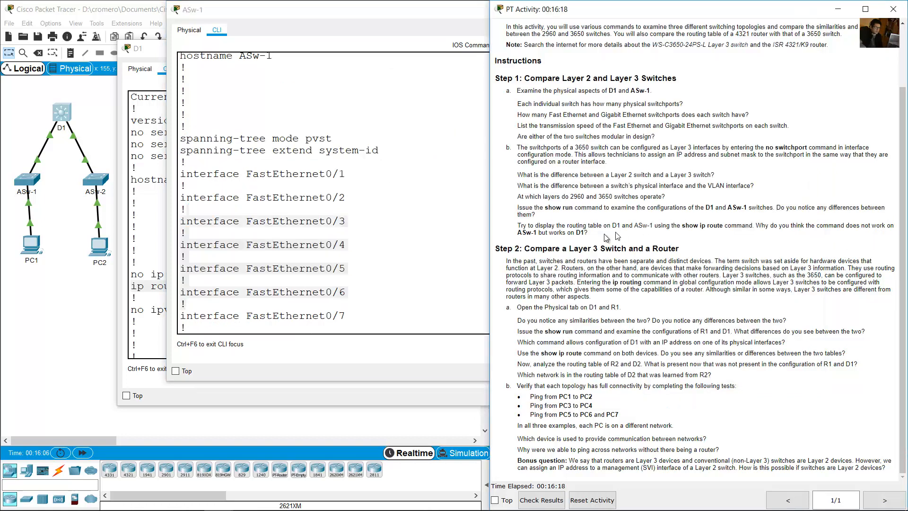
pyautogui.moveTo(518, 225); pyautogui.dragTo(753, 227)
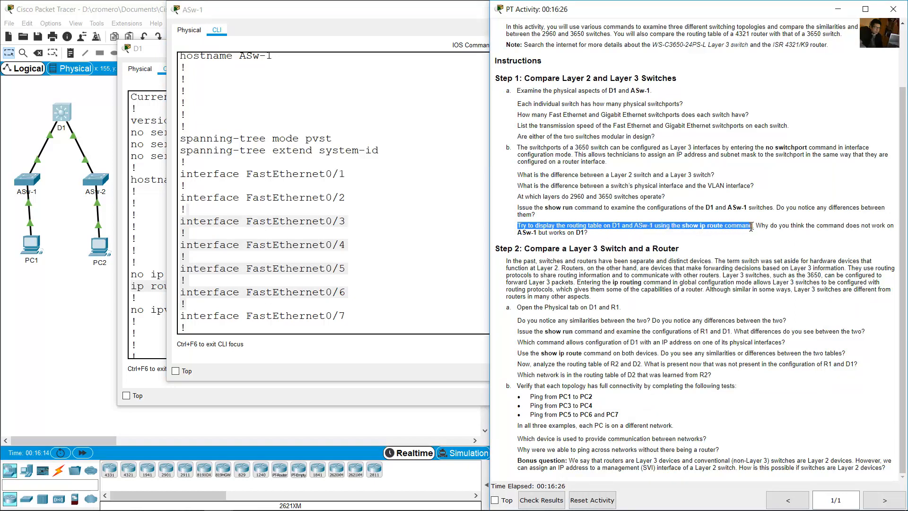
pyautogui.click(135, 211)
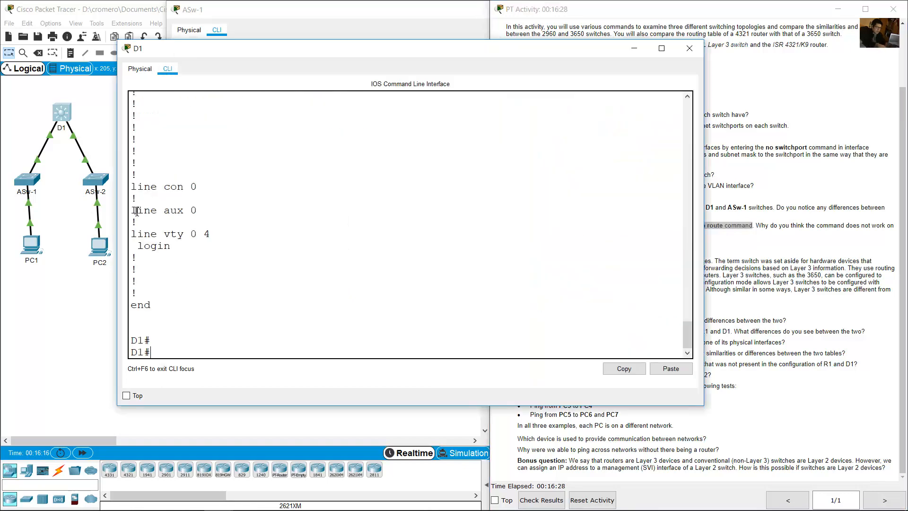
pyautogui.write('show ip route')
pyautogui.press('Return')
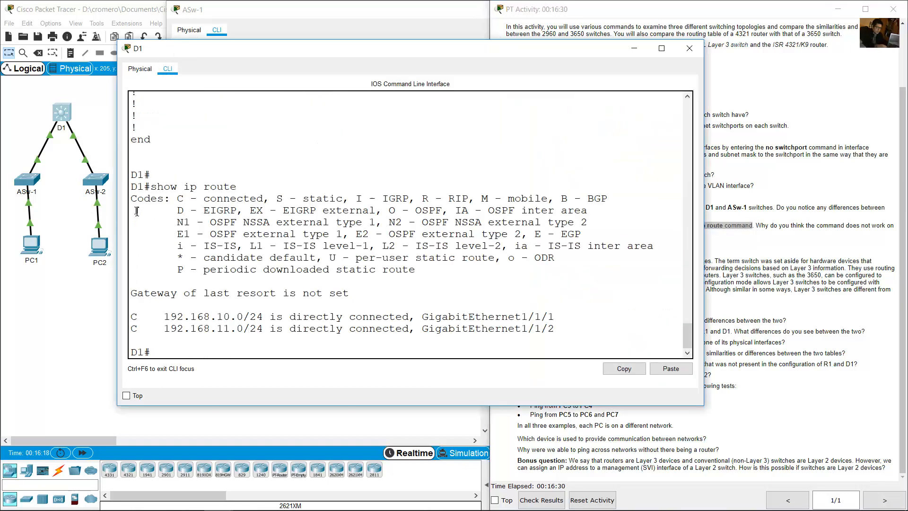
pyautogui.moveTo(133, 316); pyautogui.dragTo(253, 333)
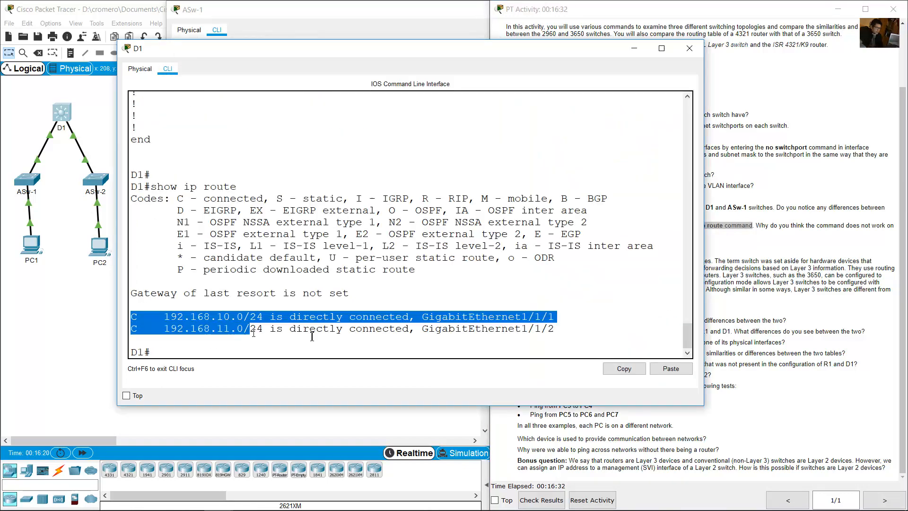
pyautogui.moveTo(313, 336); pyautogui.dragTo(558, 331)
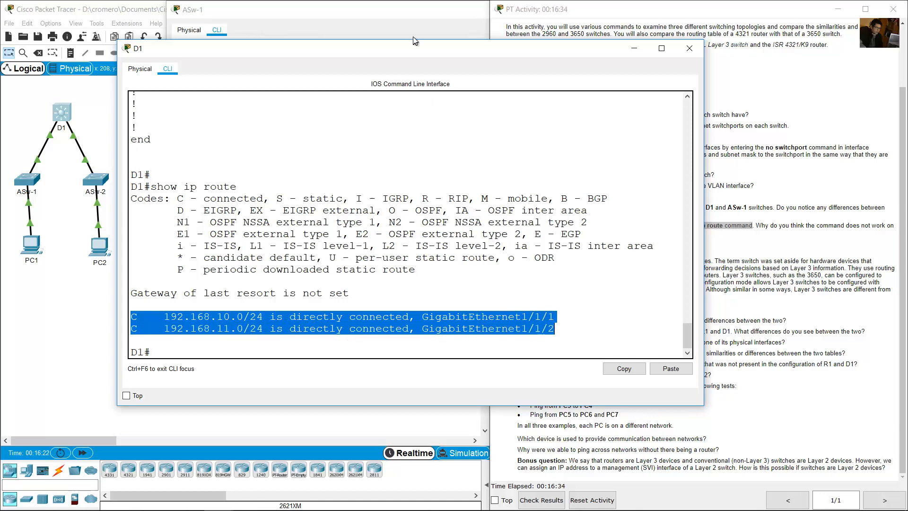
# Try to display the routing table on ASw-1 with the show ip route command
pyautogui.click(413, 37)
pyautogui.moveTo(199, 209); pyautogui.dragTo(270, 308)
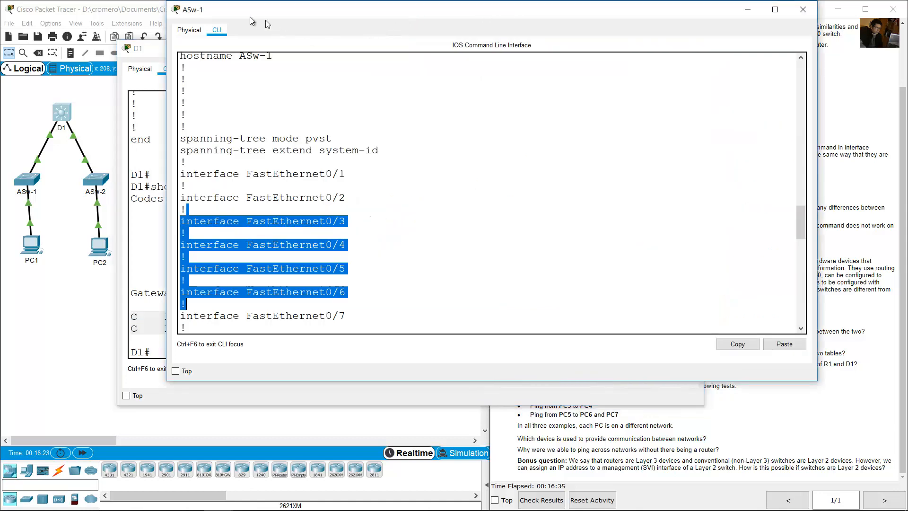
pyautogui.click(270, 330)
pyautogui.press('Return')
pyautogui.write('show')
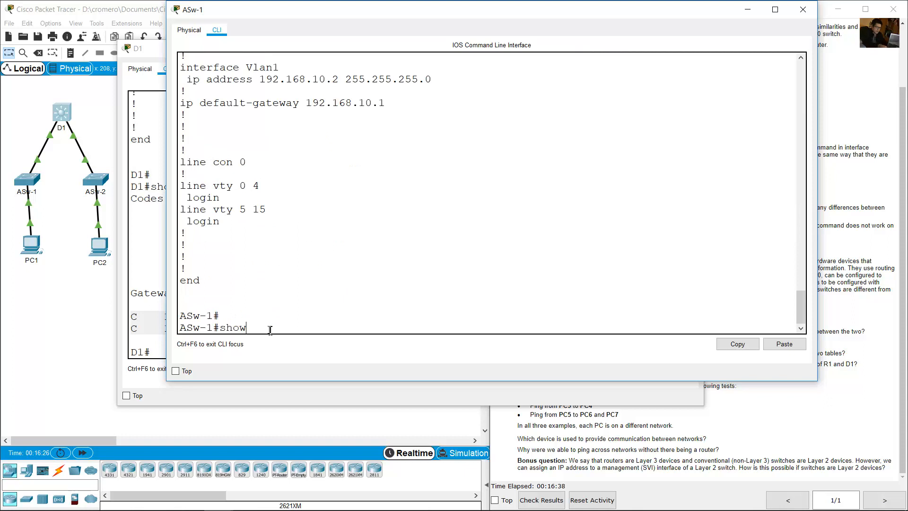
pyautogui.write(' ip route')
pyautogui.press('Return')
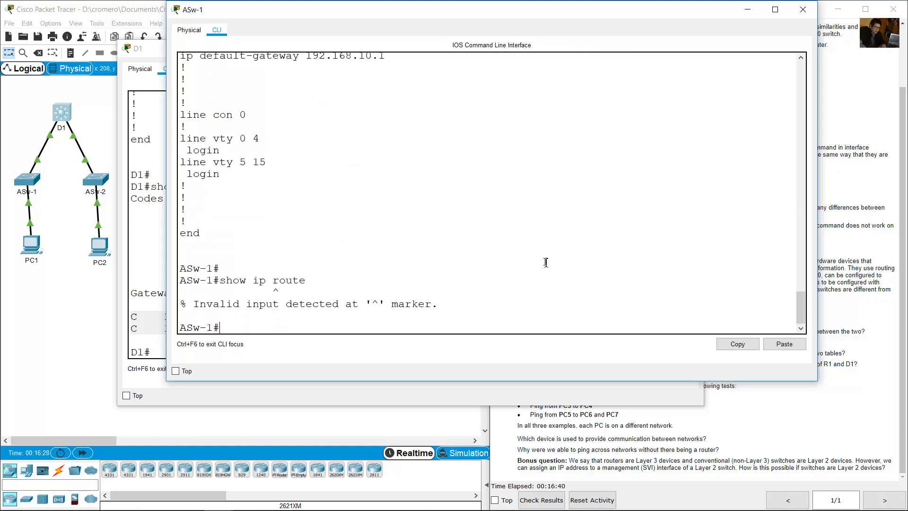
# Review ASw-1's response to show ip route and the activity question on why the command works only on D1
pyautogui.moveTo(187, 304); pyautogui.dragTo(423, 300)
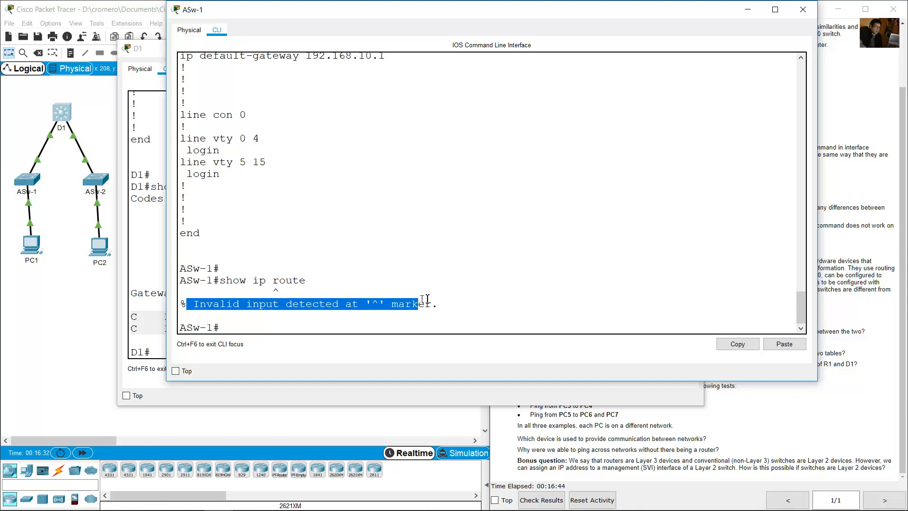
pyautogui.click(884, 244)
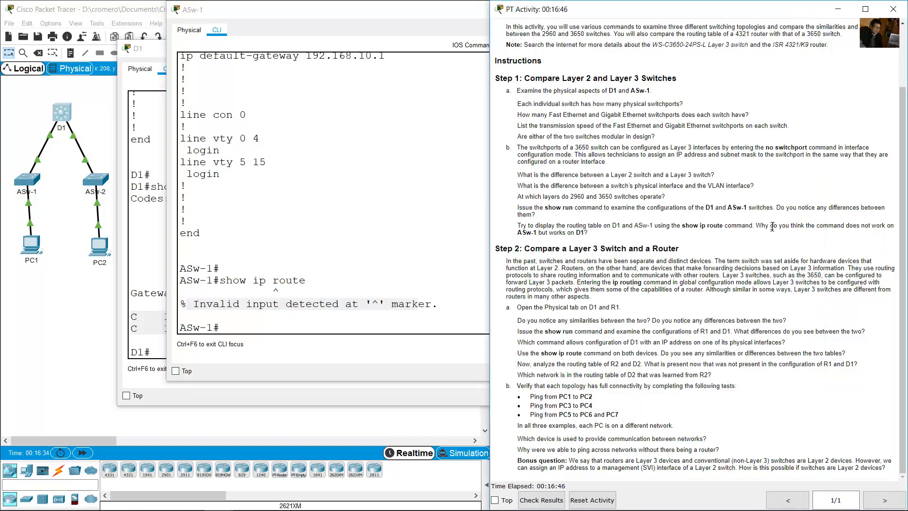
pyautogui.moveTo(755, 227); pyautogui.dragTo(590, 235)
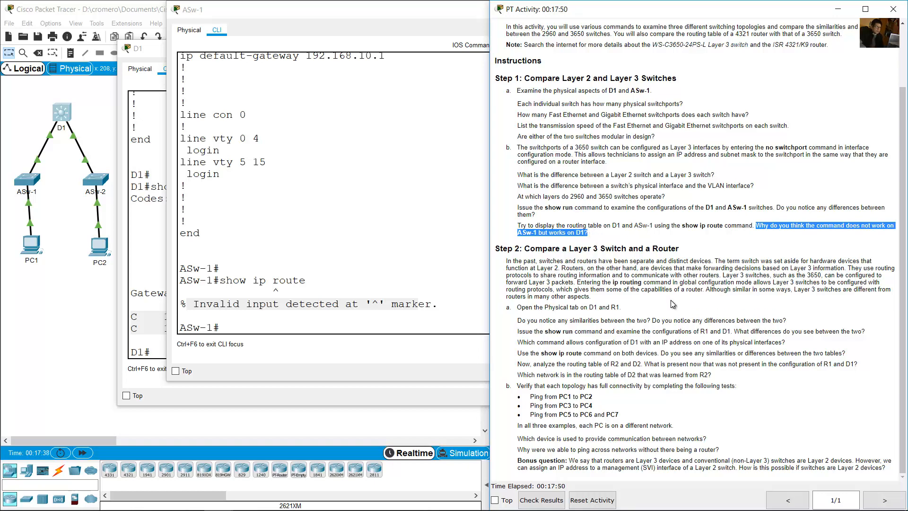
# Read the Step 2 heading and introduction on how Layer 3 switches compare with routers, including the ip routing command
pyautogui.click(678, 327)
pyautogui.moveTo(528, 249); pyautogui.dragTo(679, 249)
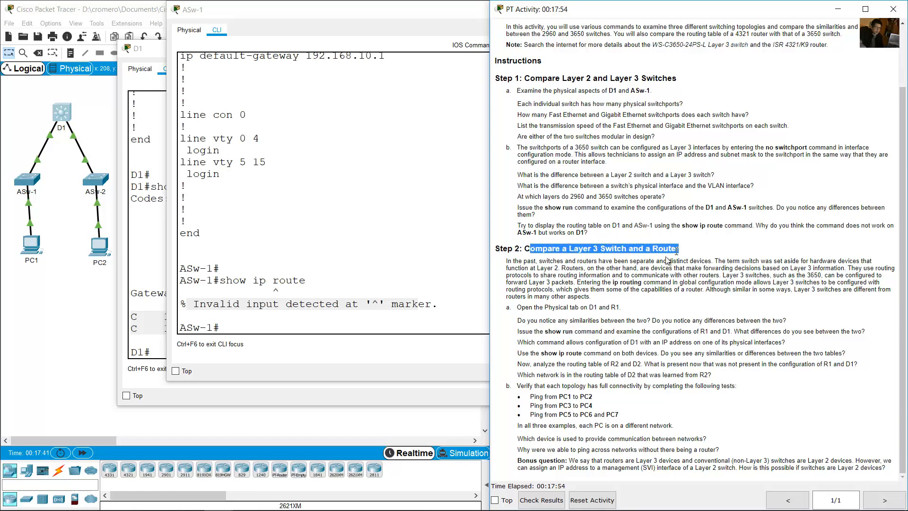
pyautogui.click(52, 314)
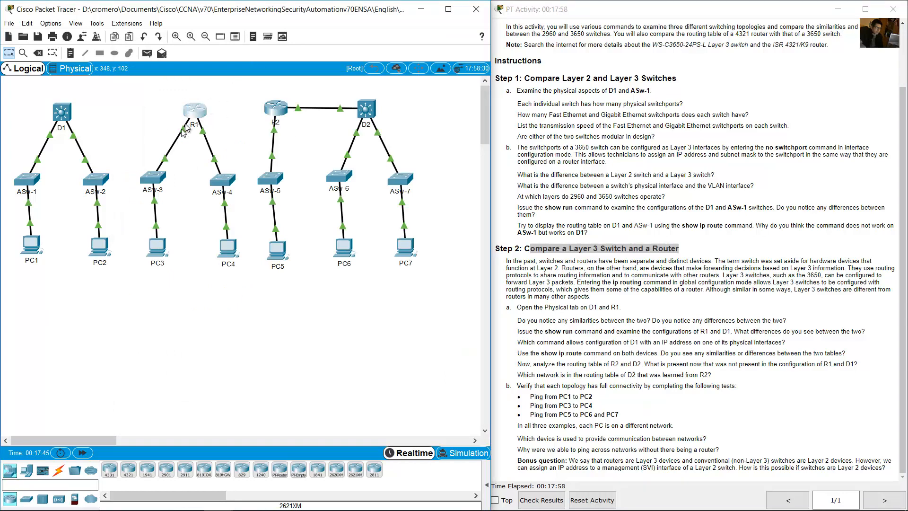
pyautogui.click(818, 334)
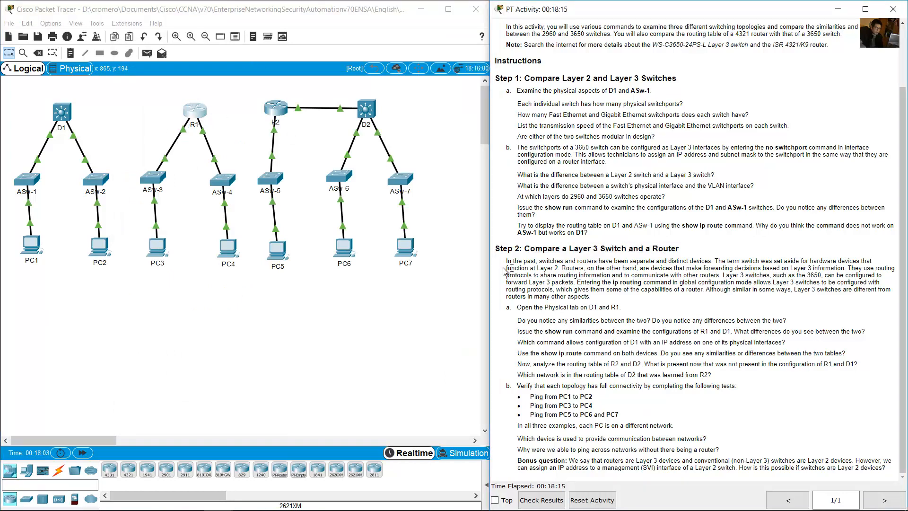
pyautogui.moveTo(507, 260); pyautogui.dragTo(563, 270)
pyautogui.click(564, 270)
pyautogui.moveTo(565, 270); pyautogui.dragTo(595, 300)
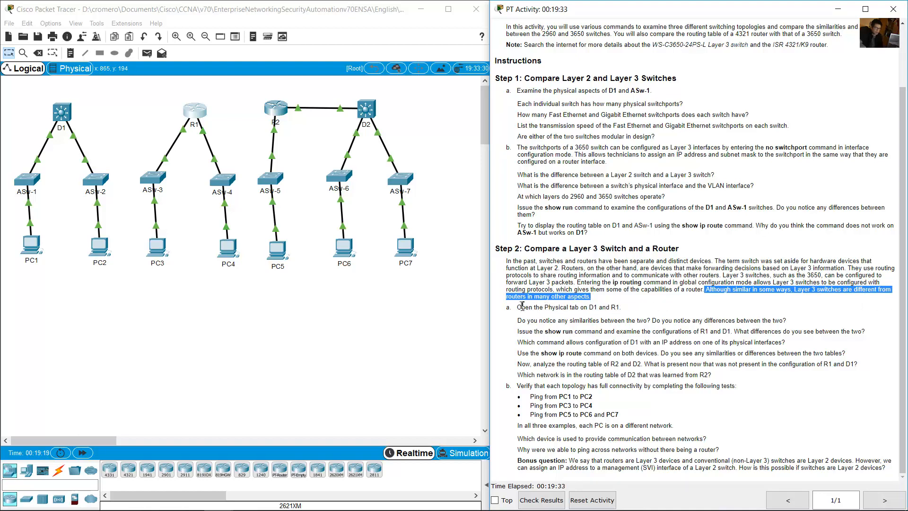
# Follow instruction 2a by opening the physical views of D1 and R1, widening R1's window to show the whole router
pyautogui.moveTo(522, 305); pyautogui.dragTo(626, 309)
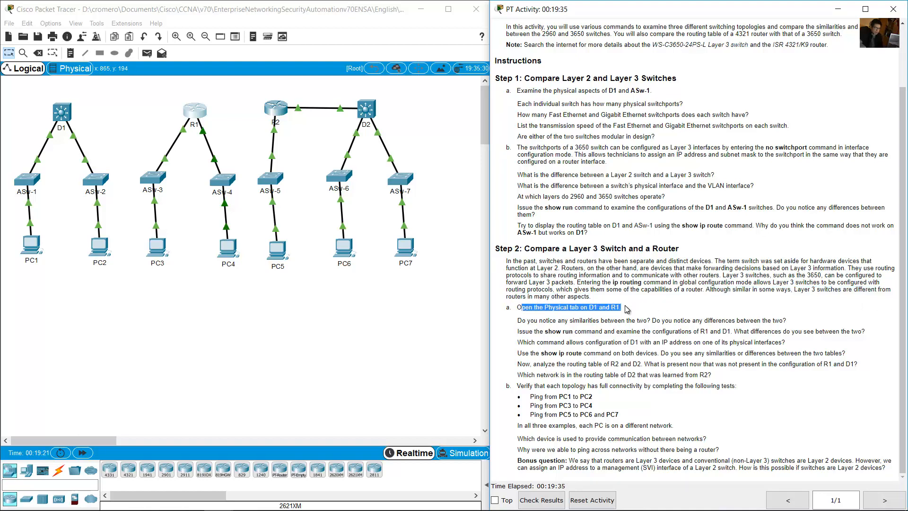
pyautogui.click(63, 117)
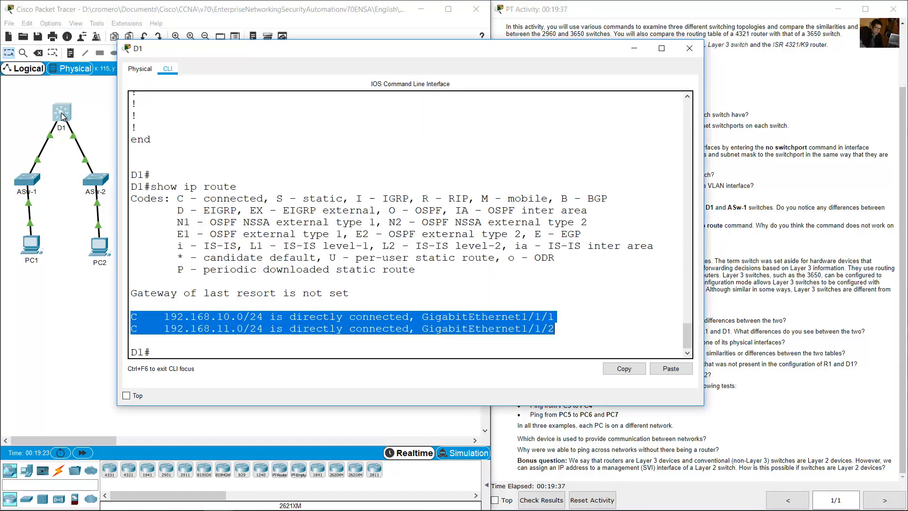
pyautogui.click(144, 69)
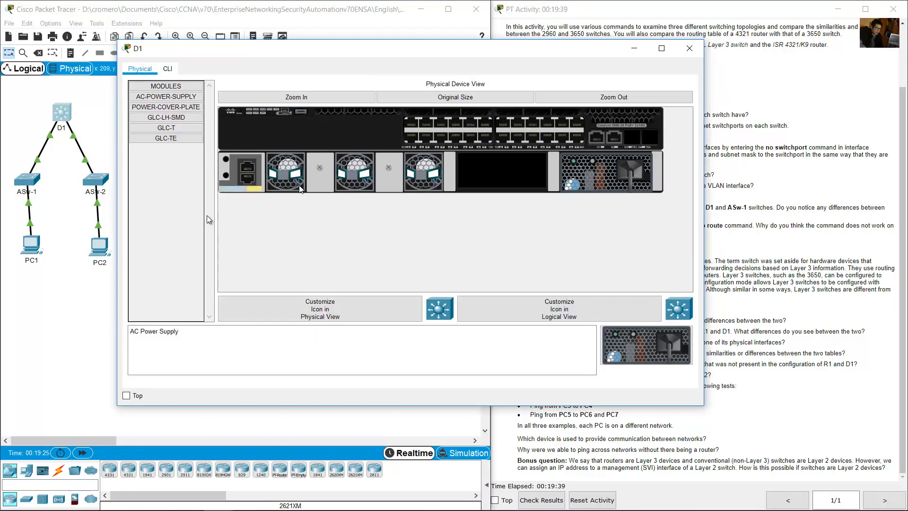
pyautogui.click(81, 279)
pyautogui.click(189, 114)
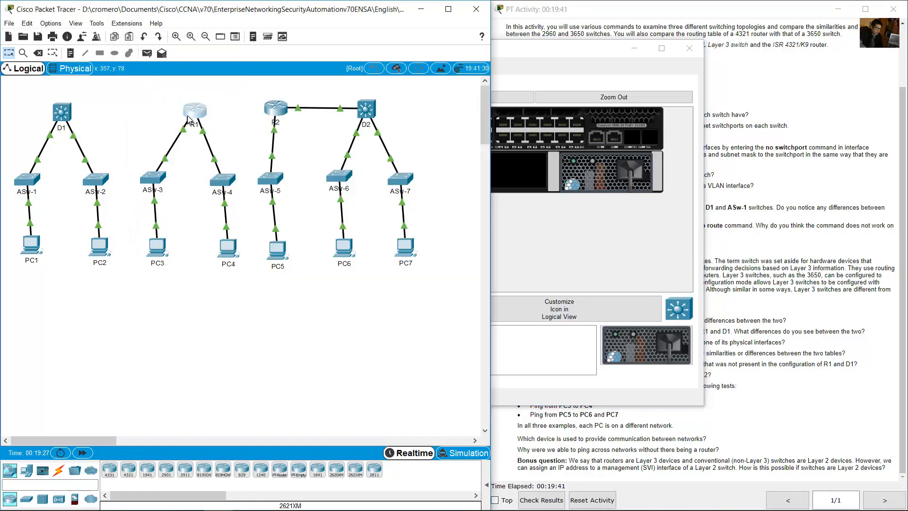
pyautogui.click(342, 134)
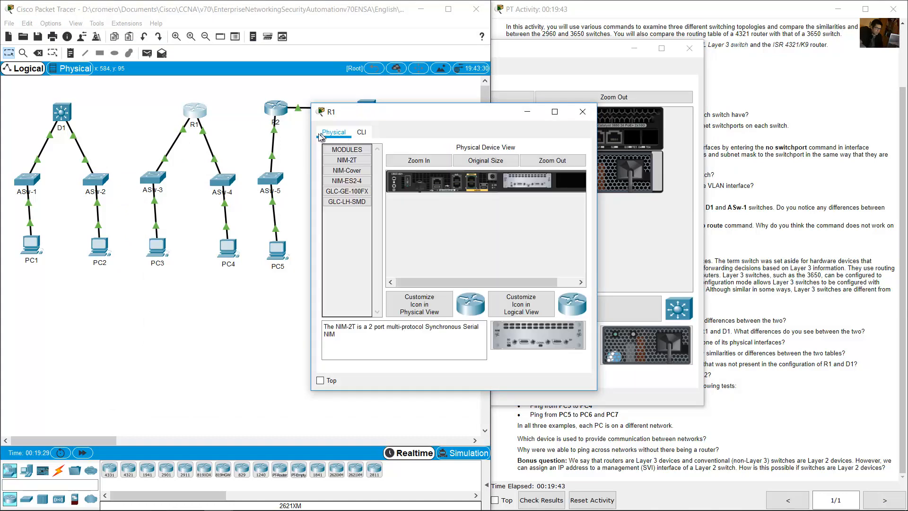
pyautogui.moveTo(311, 138); pyautogui.dragTo(21, 150)
pyautogui.click(183, 161)
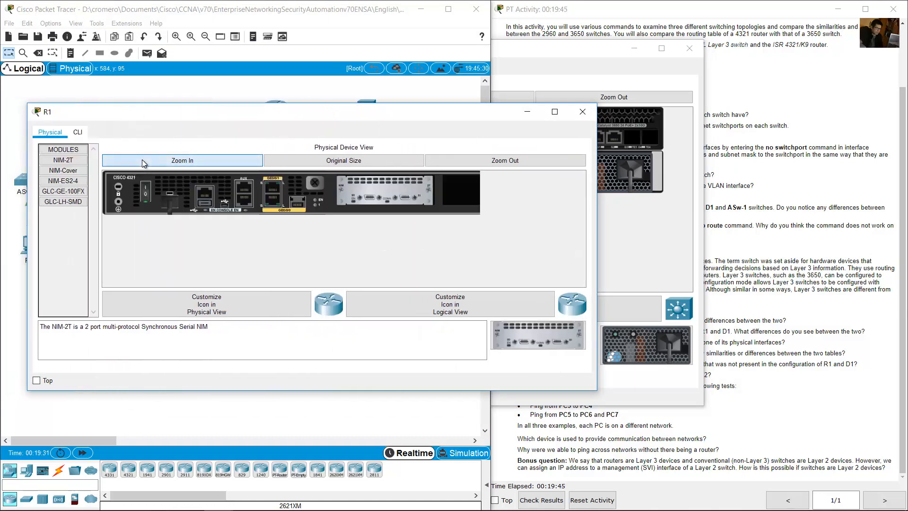
# Read the question on similarities and differences, and arrange the D1 and R1 physical views together to compare their hardware
pyautogui.click(840, 235)
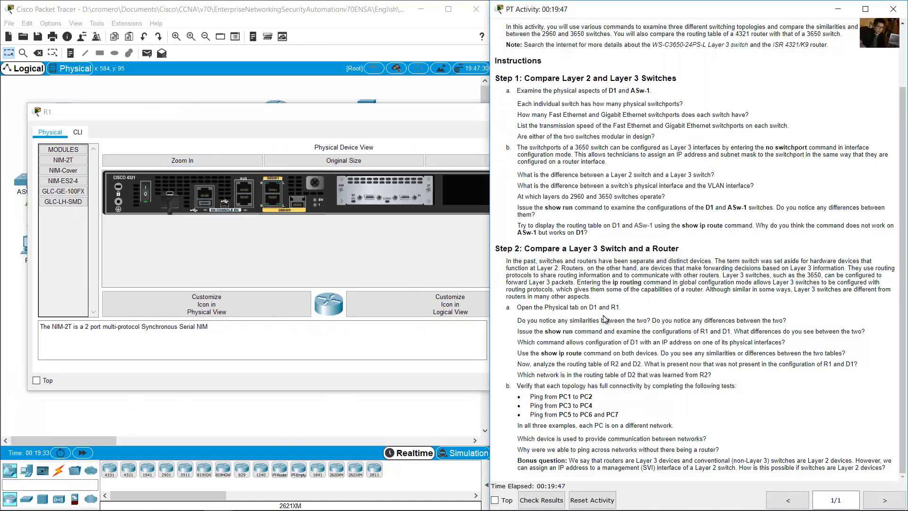
pyautogui.moveTo(518, 320); pyautogui.dragTo(788, 321)
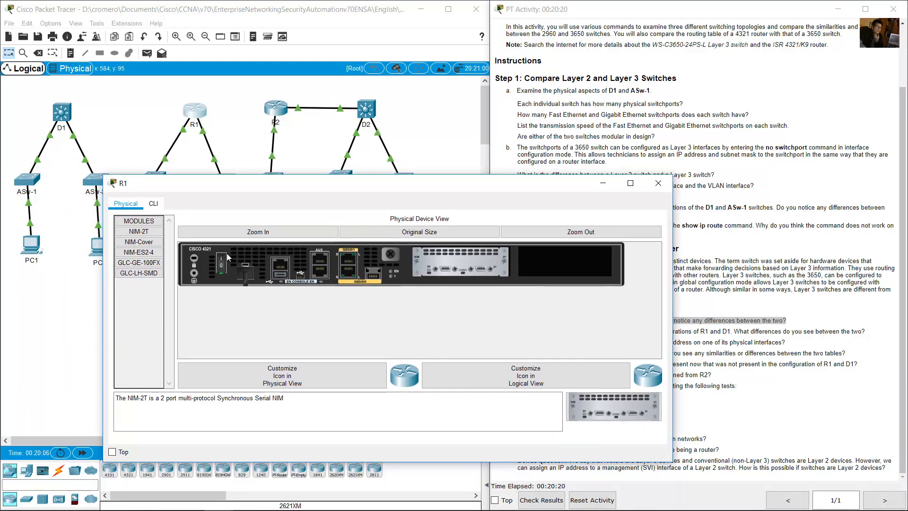
pyautogui.moveTo(265, 183); pyautogui.dragTo(240, 162)
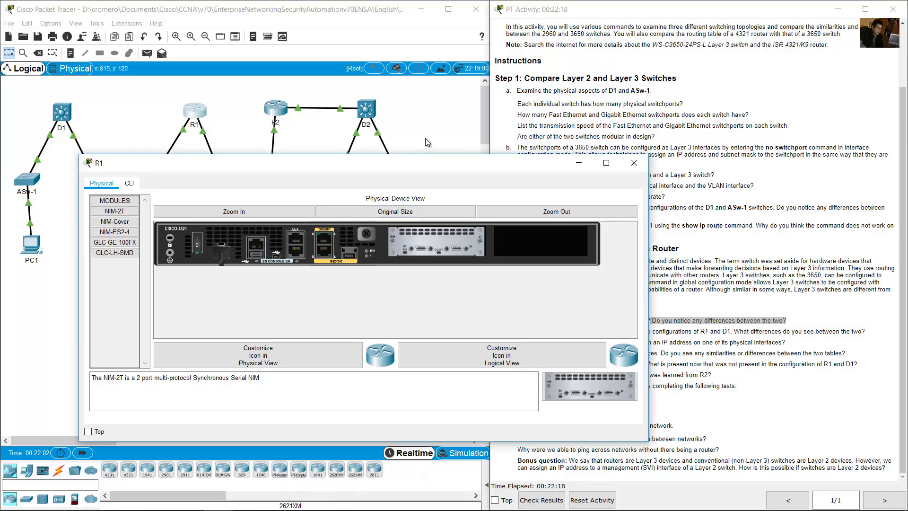
pyautogui.click(427, 142)
pyautogui.click(66, 113)
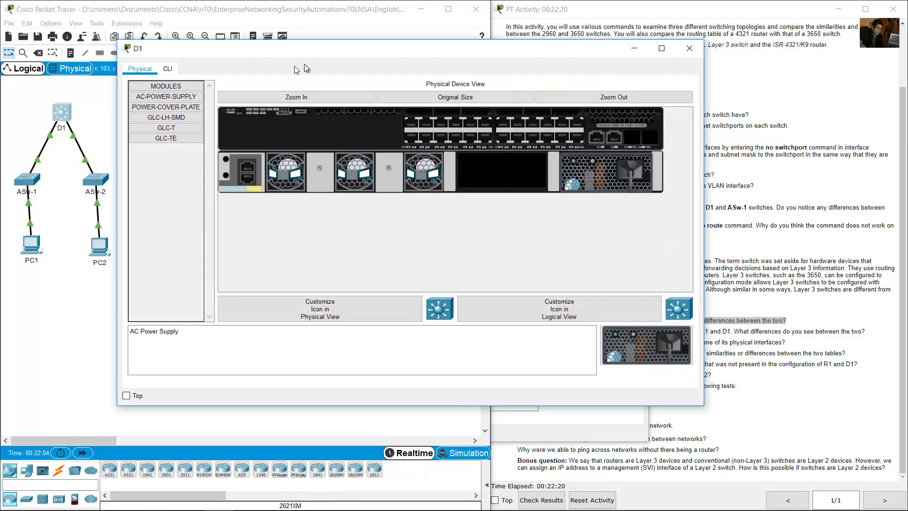
pyautogui.moveTo(333, 55); pyautogui.dragTo(309, 75)
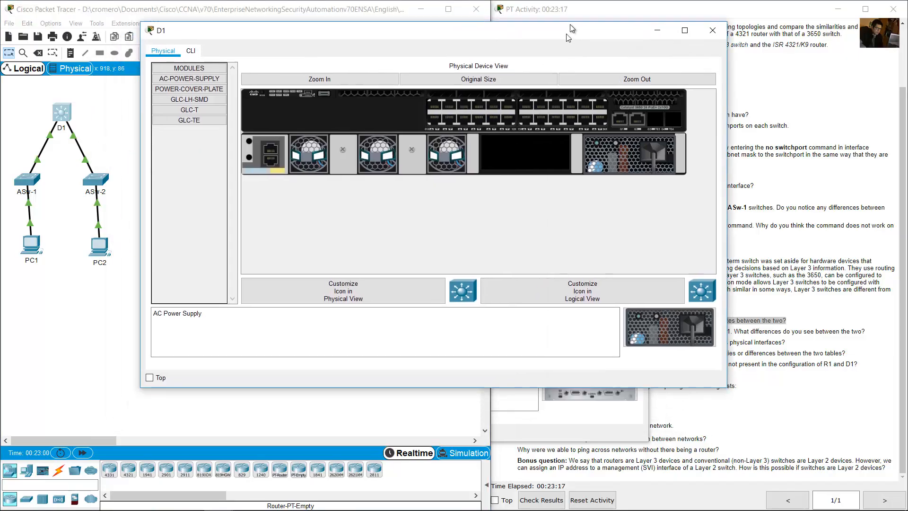
pyautogui.click(525, 420)
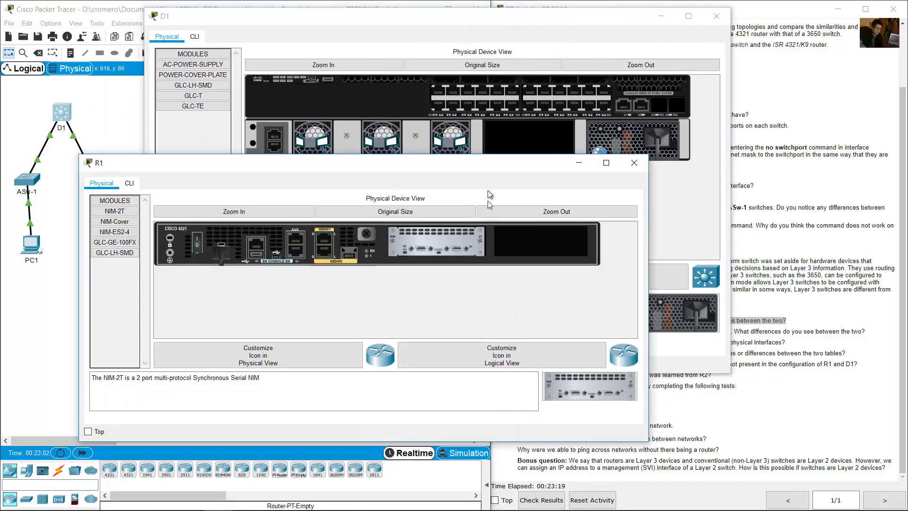
pyautogui.moveTo(494, 159); pyautogui.dragTo(559, 204)
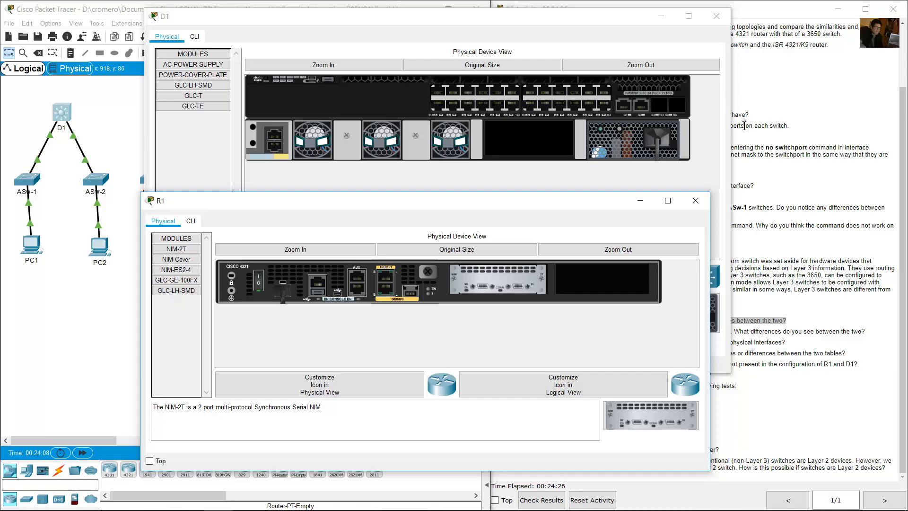
# Close the D1 and R1 device windows and review the instruction to examine both configurations with show run
pyautogui.click(717, 16)
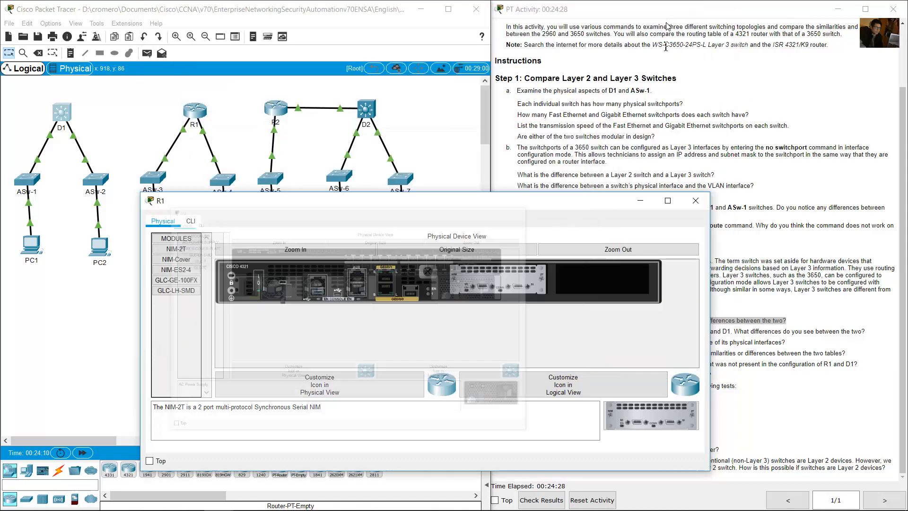
pyautogui.click(696, 201)
pyautogui.click(683, 209)
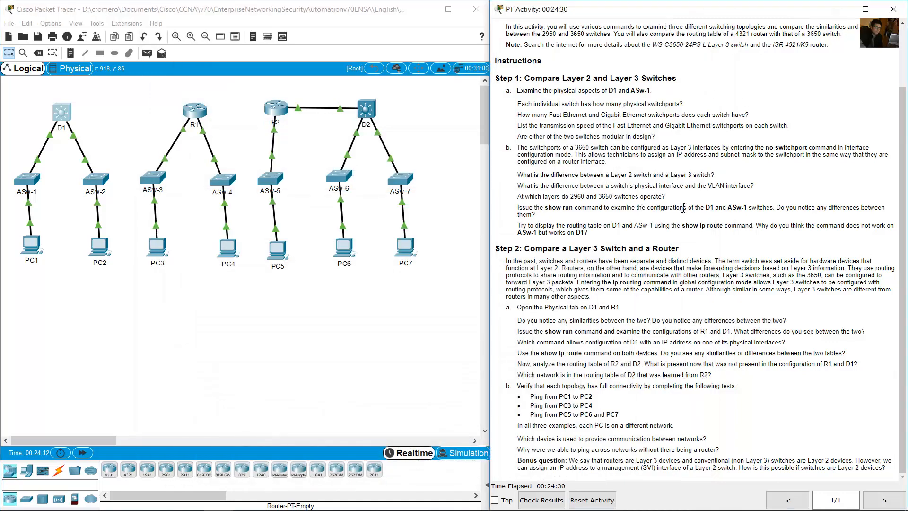
pyautogui.moveTo(519, 332); pyautogui.dragTo(735, 331)
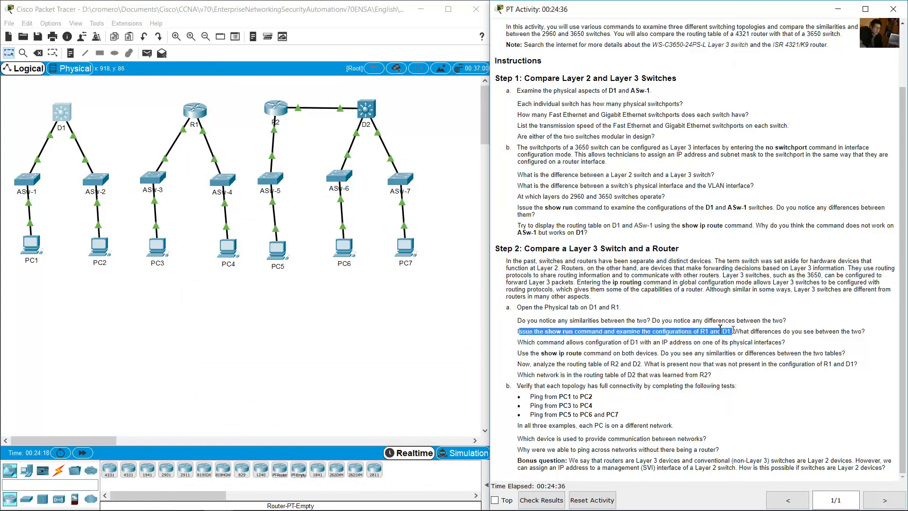
# Run show run on D1's command line and page through the running configuration to its end
pyautogui.click(62, 114)
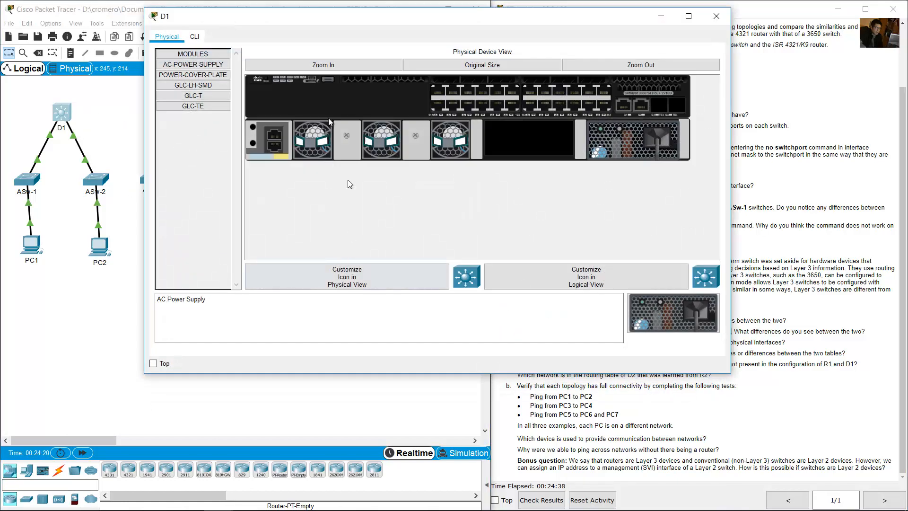
pyautogui.click(194, 36)
pyautogui.scroll(7, 475, 291)
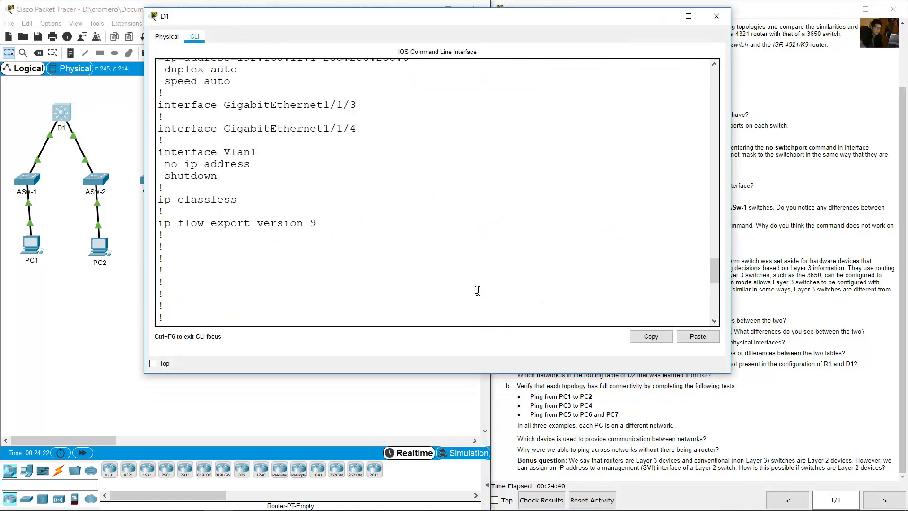
pyautogui.scroll(6, 409, 245)
pyautogui.scroll(-15, 407, 242)
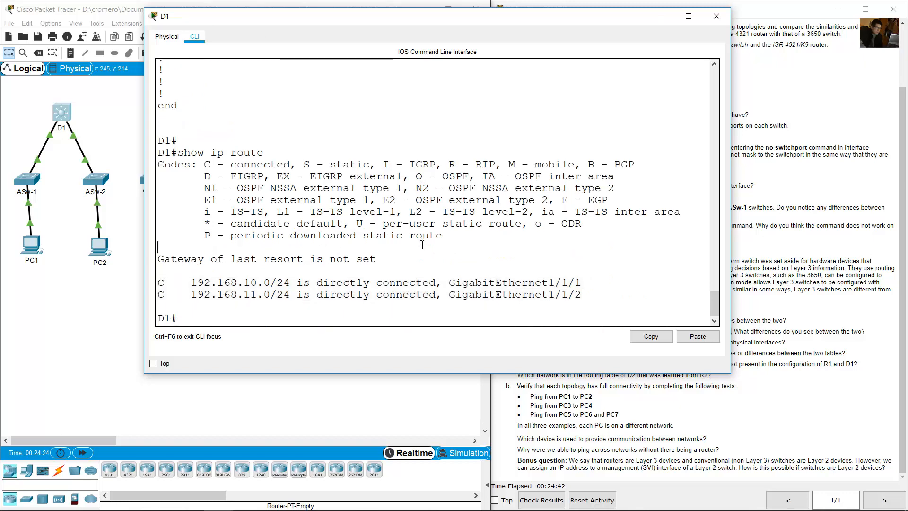
pyautogui.write('show run')
pyautogui.press('Return')
pyautogui.press('space')
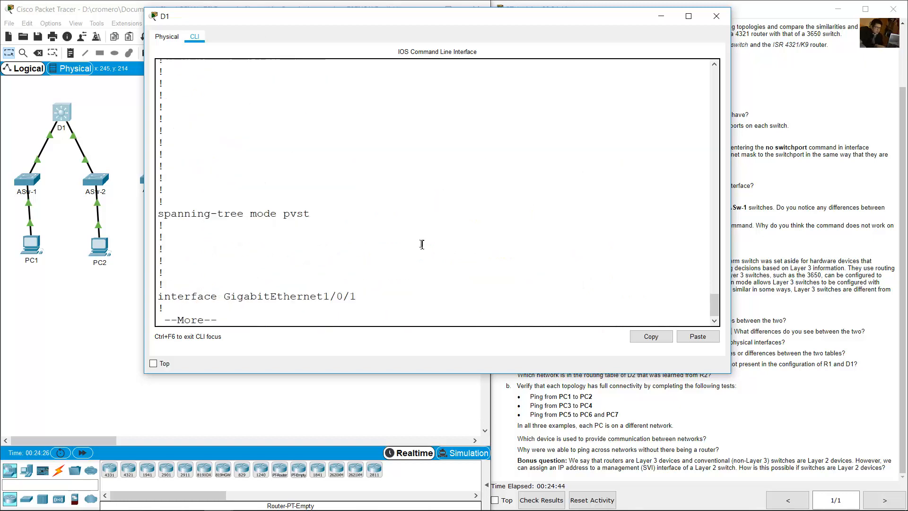
pyautogui.press('space')
pyautogui.press('space')
pyautogui.press('space')
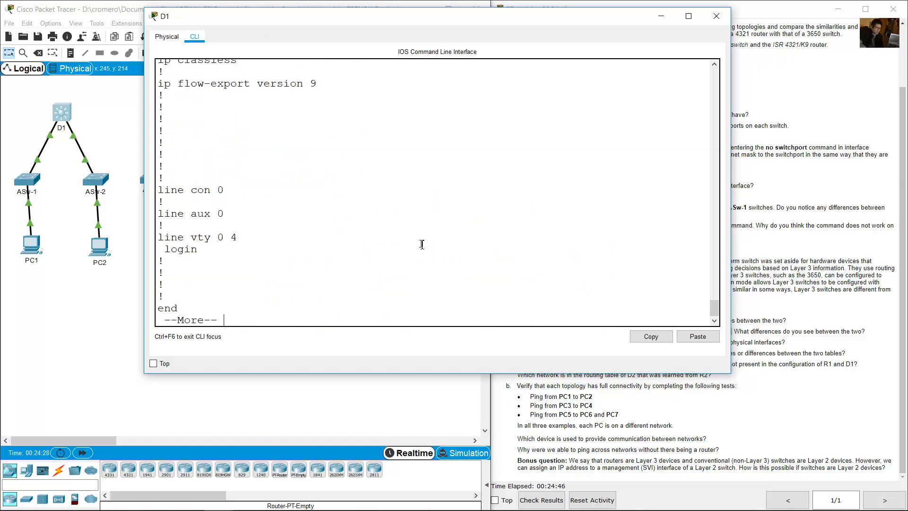
pyautogui.press('space')
# Open R1's command line in an enlarged window and enter privileged EXEC mode
pyautogui.click(242, 110)
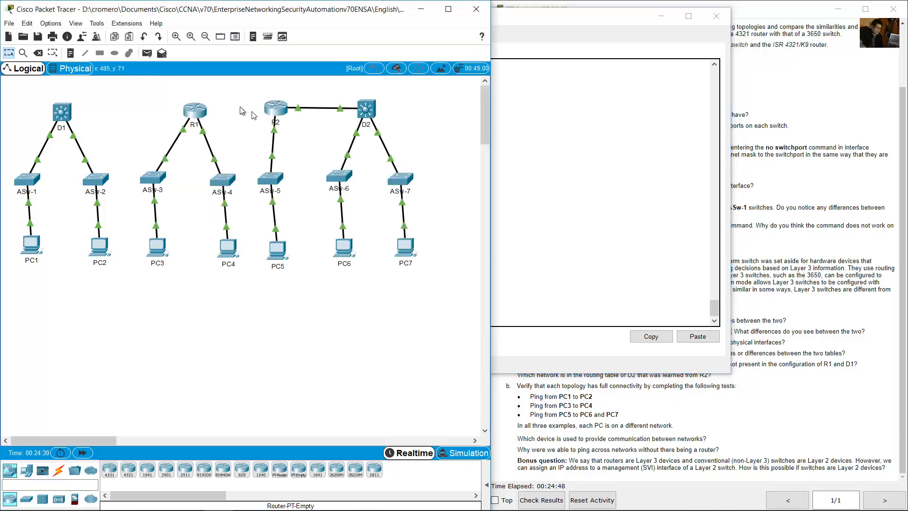
pyautogui.click(195, 111)
pyautogui.click(191, 220)
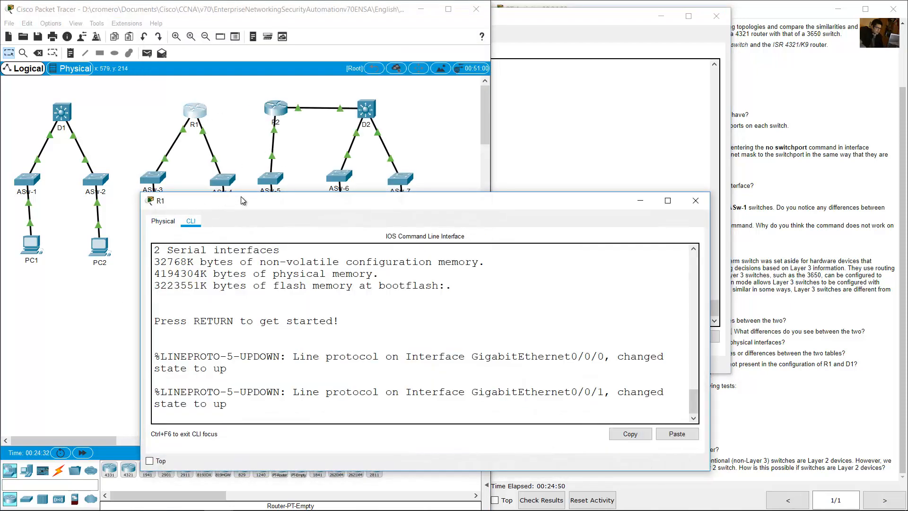
pyautogui.doubleClick(242, 193)
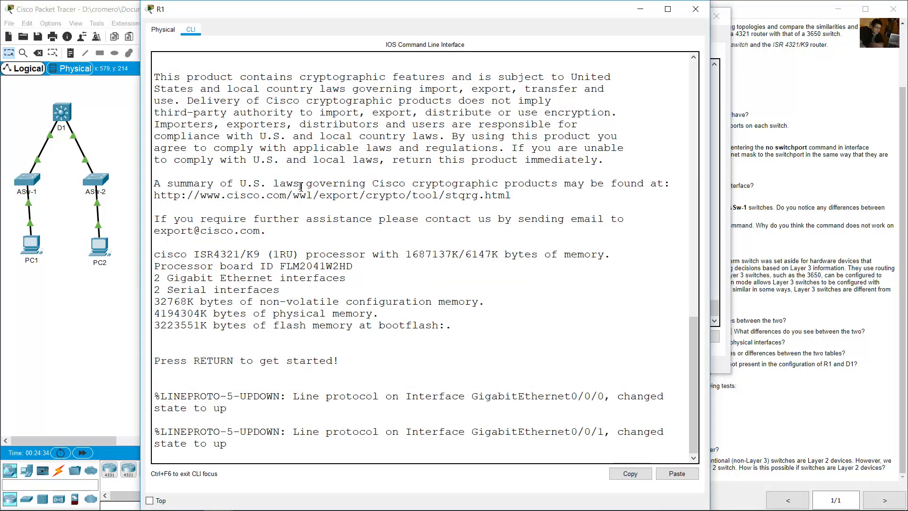
pyautogui.press('Return')
pyautogui.write('en')
pyautogui.press('Return')
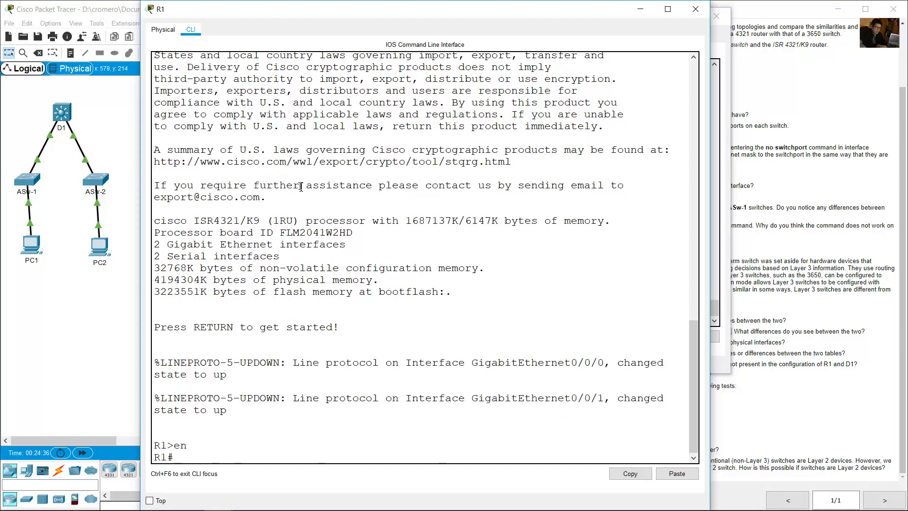
# Display R1's entire running configuration with show run, and return to the topology
pyautogui.write('show run')
pyautogui.press('Return')
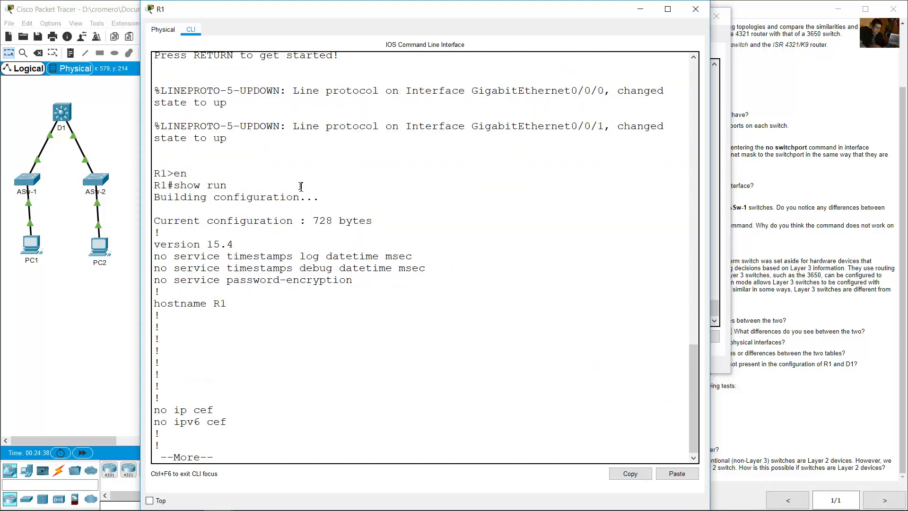
pyautogui.press('space')
pyautogui.press('space')
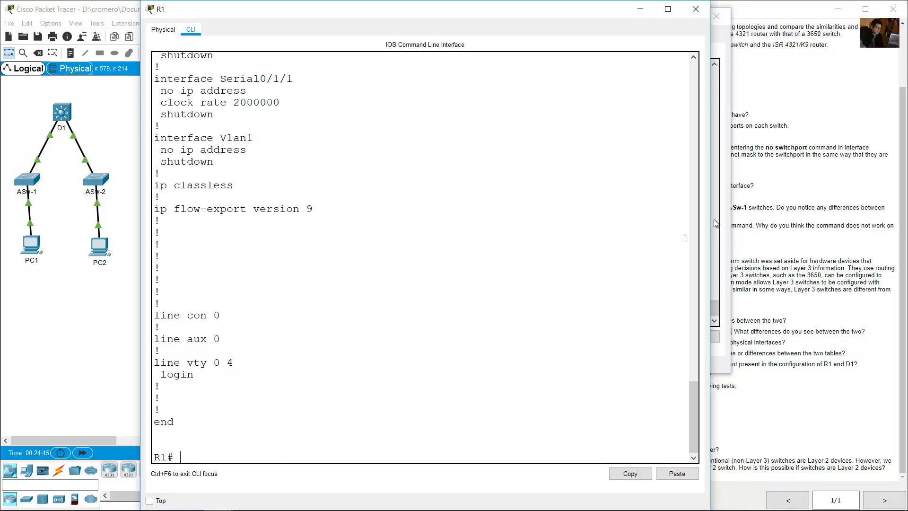
pyautogui.click(87, 112)
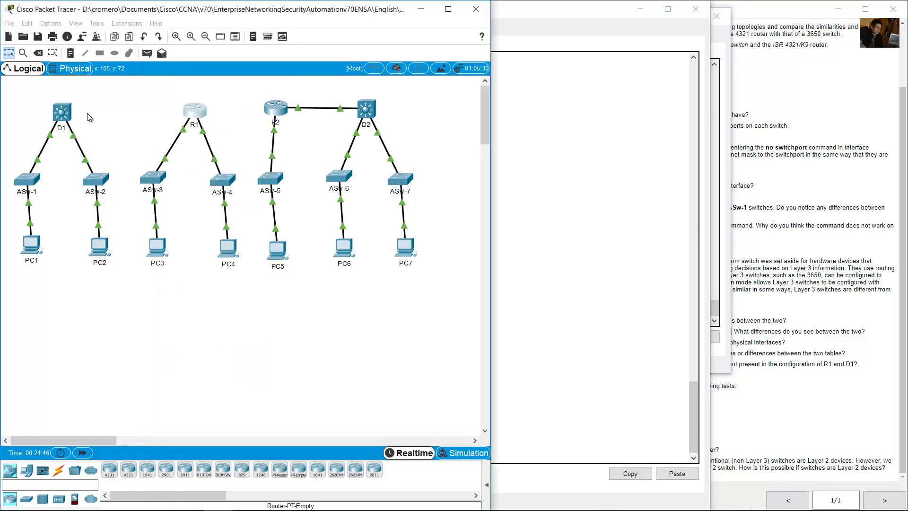
# Examine the IP address settings of GigabitEthernet1/1/1 and GigabitEthernet1/1/2 in D1's running configuration
pyautogui.click(62, 112)
pyautogui.scroll(7, 380, 204)
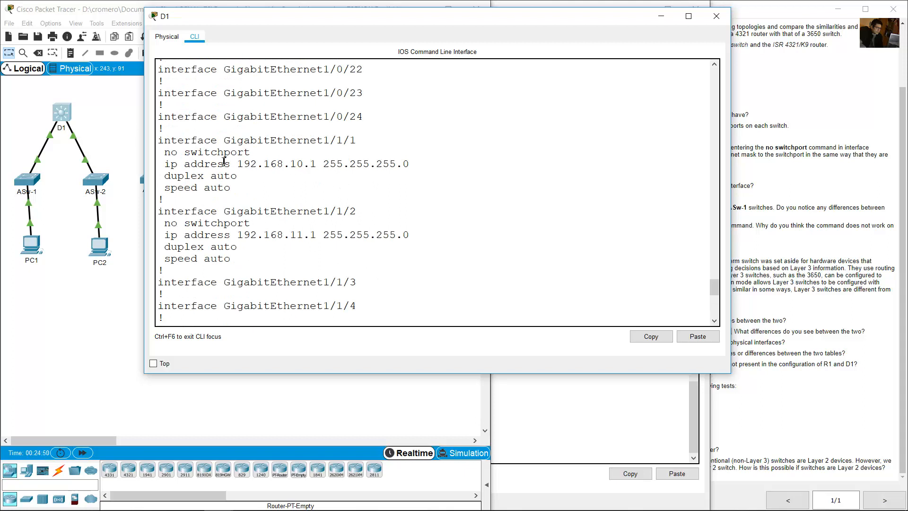
pyautogui.moveTo(165, 137); pyautogui.dragTo(366, 137)
pyautogui.moveTo(231, 163); pyautogui.dragTo(420, 163)
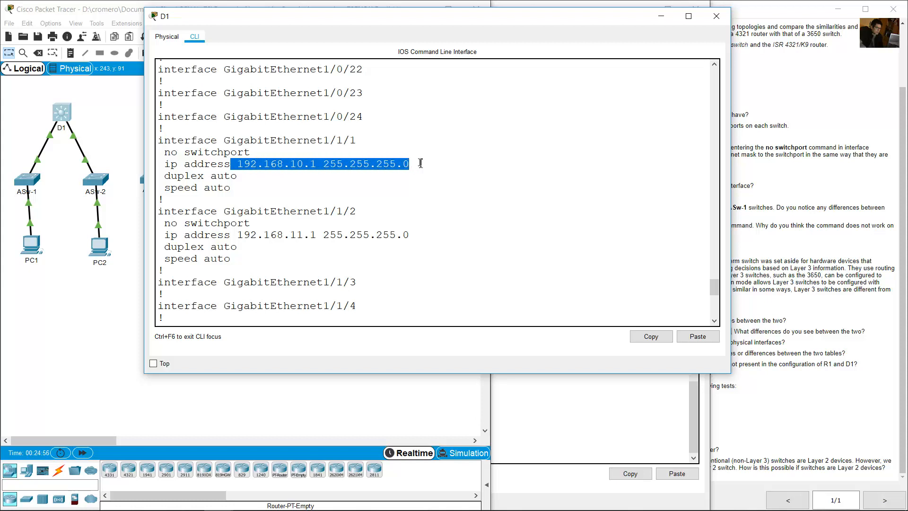
pyautogui.moveTo(230, 211); pyautogui.dragTo(358, 211)
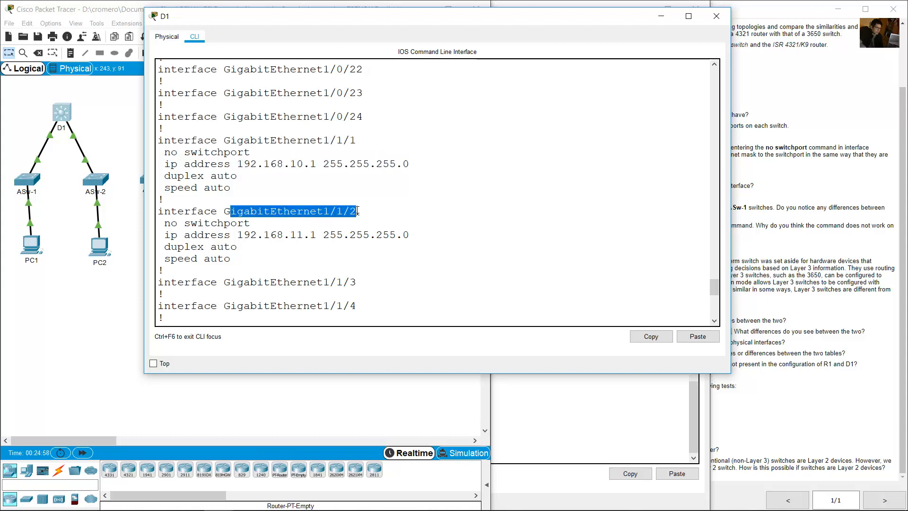
pyautogui.moveTo(231, 235); pyautogui.dragTo(426, 235)
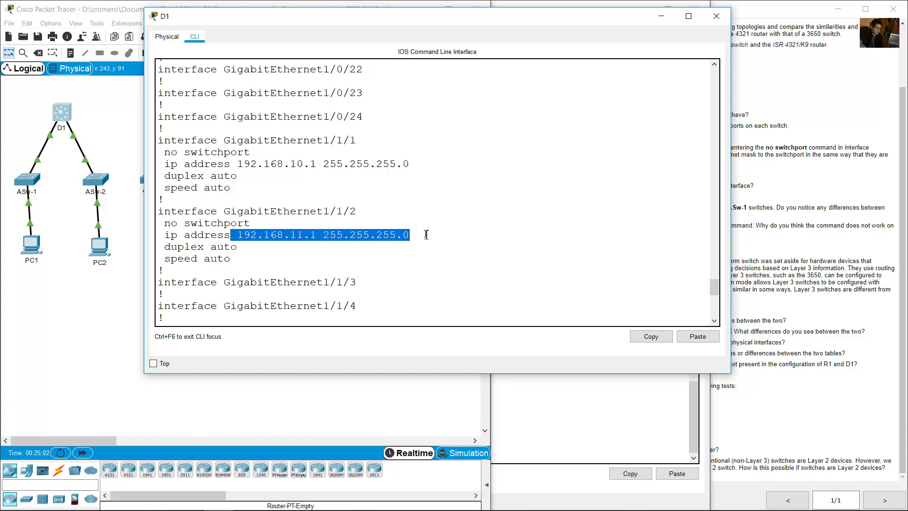
# Examine the IP address settings of GigabitEthernet0/0/0 and GigabitEthernet0/0/1 in R1's running configuration
pyautogui.click(126, 115)
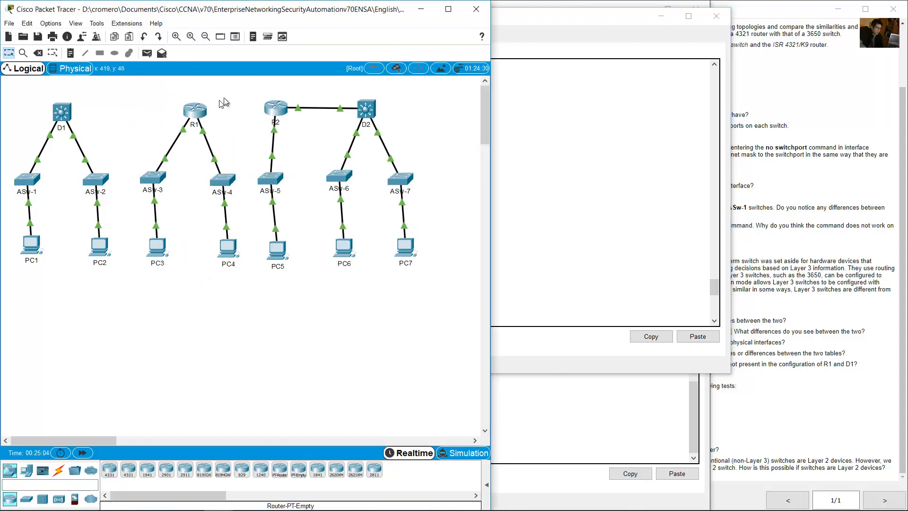
pyautogui.click(196, 113)
pyautogui.scroll(4, 262, 242)
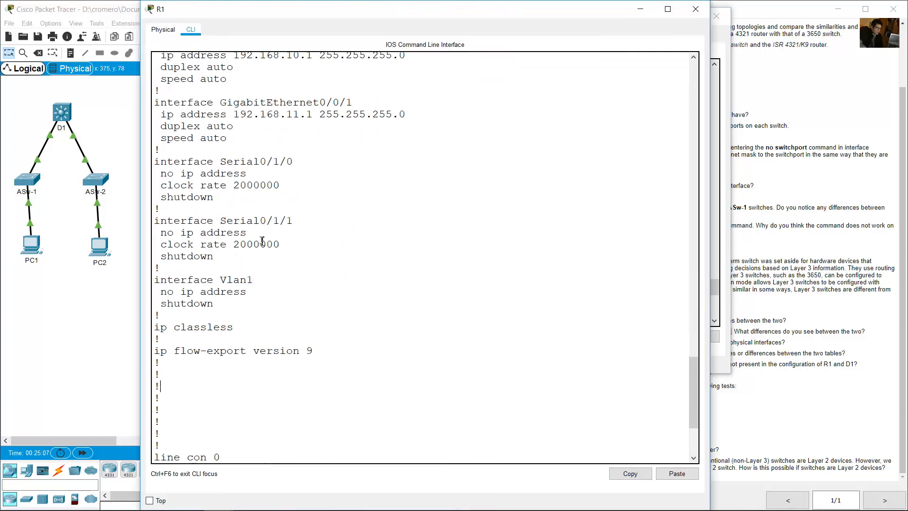
pyautogui.scroll(4, 262, 241)
pyautogui.moveTo(183, 186); pyautogui.dragTo(361, 185)
pyautogui.moveTo(193, 197); pyautogui.dragTo(420, 197)
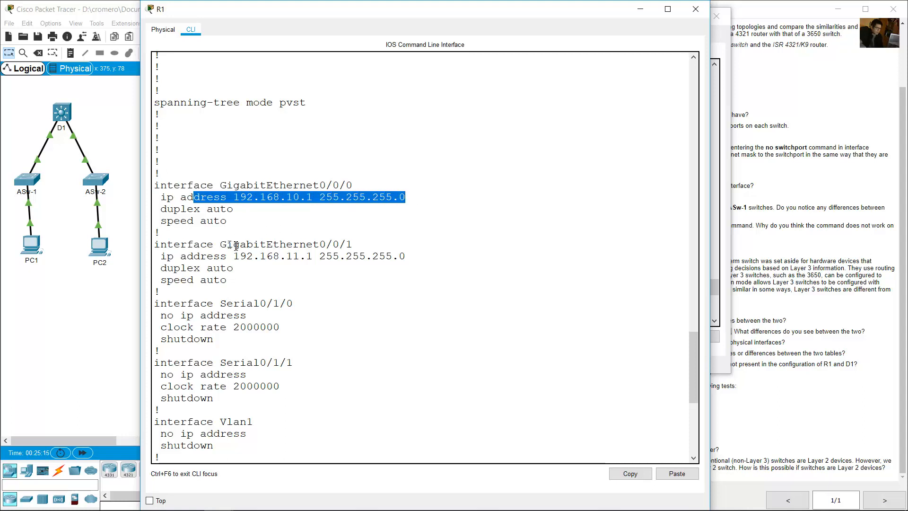
pyautogui.moveTo(229, 245); pyautogui.dragTo(379, 244)
pyautogui.moveTo(241, 256); pyautogui.dragTo(419, 257)
# Review the activity questions on configuration differences and physical interface addressing, and locate the no switchport line in D1's configuration
pyautogui.click(786, 239)
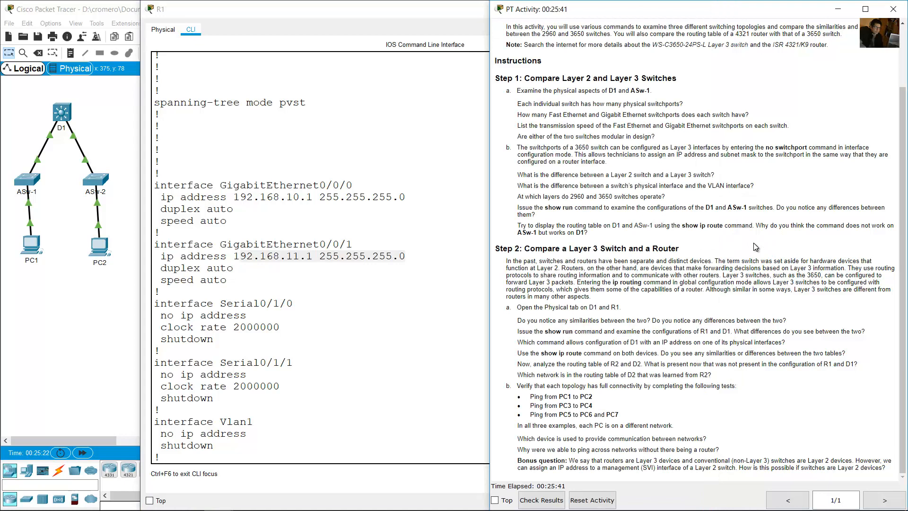
pyautogui.moveTo(739, 333); pyautogui.dragTo(868, 335)
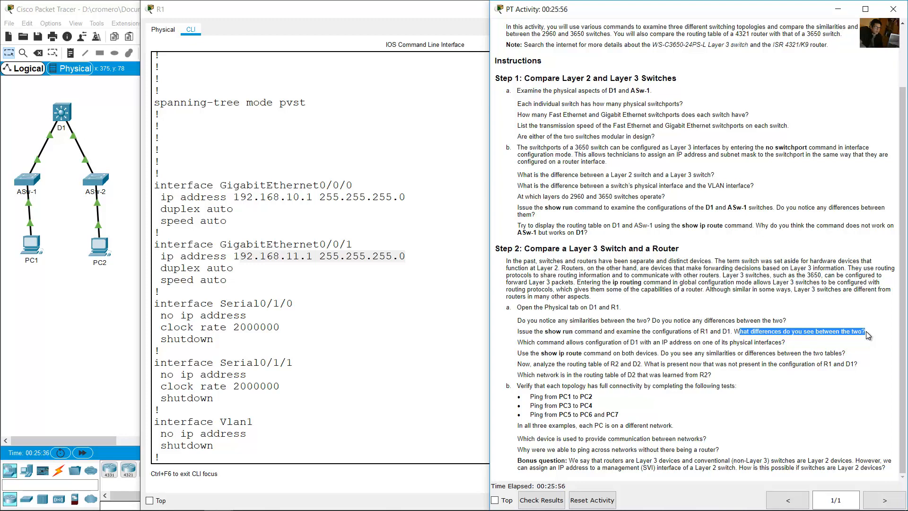
pyautogui.moveTo(517, 342); pyautogui.dragTo(789, 348)
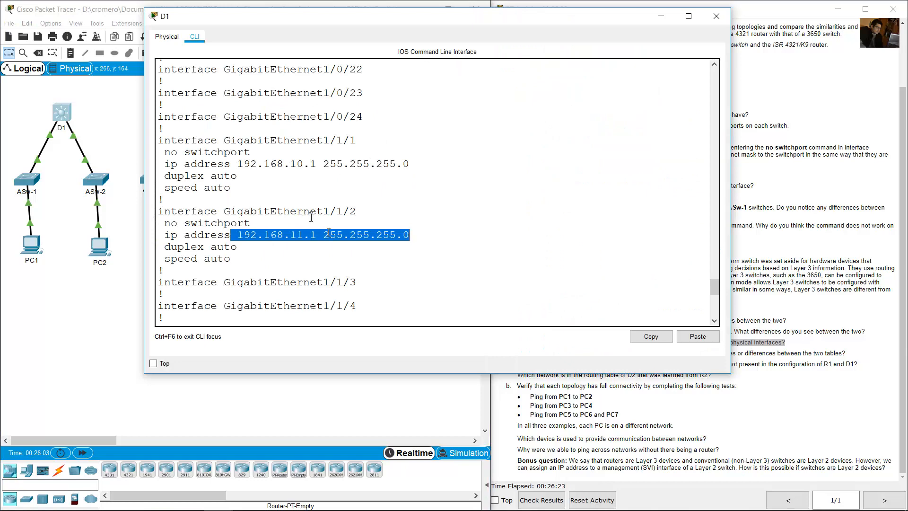
pyautogui.moveTo(251, 152); pyautogui.dragTo(162, 155)
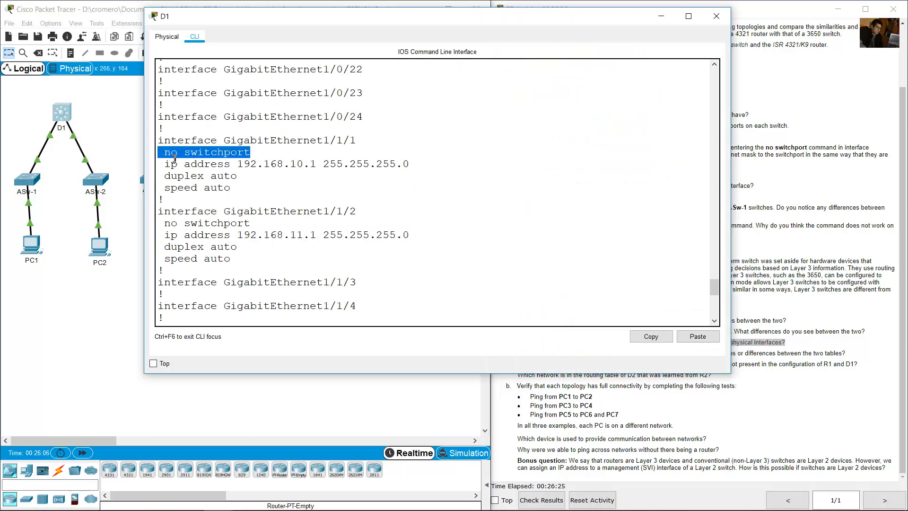
# Follow the routing table instruction by running show ip route on D1, and highlight its connected routes
pyautogui.click(800, 244)
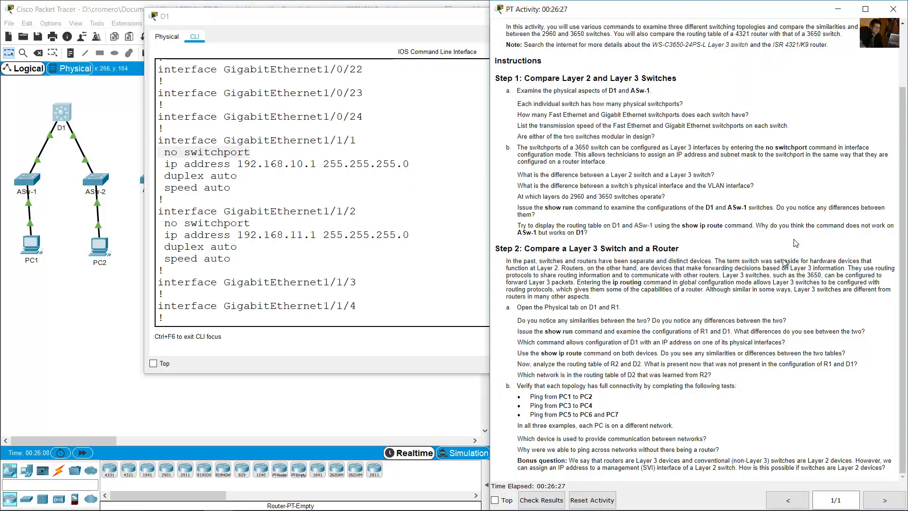
pyautogui.moveTo(517, 353); pyautogui.dragTo(659, 354)
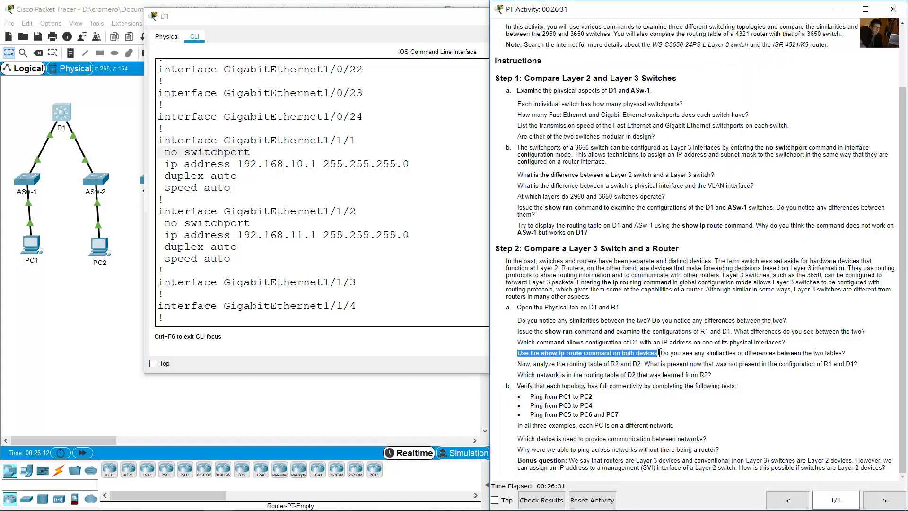
pyautogui.click(308, 272)
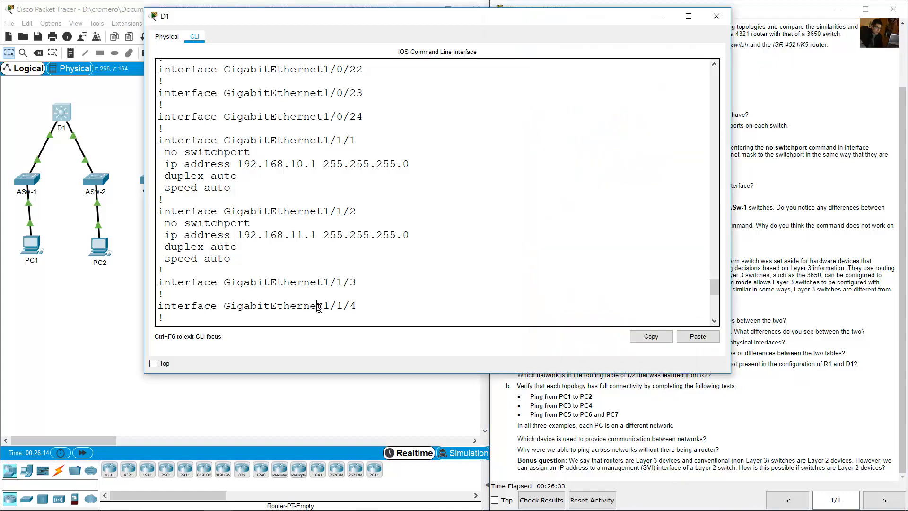
pyautogui.press('Return')
pyautogui.write('show ip route')
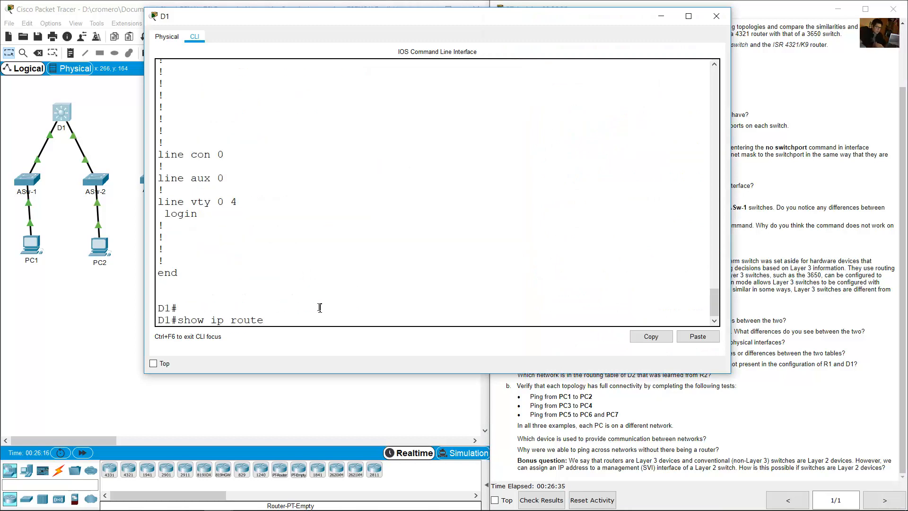
pyautogui.press('Return')
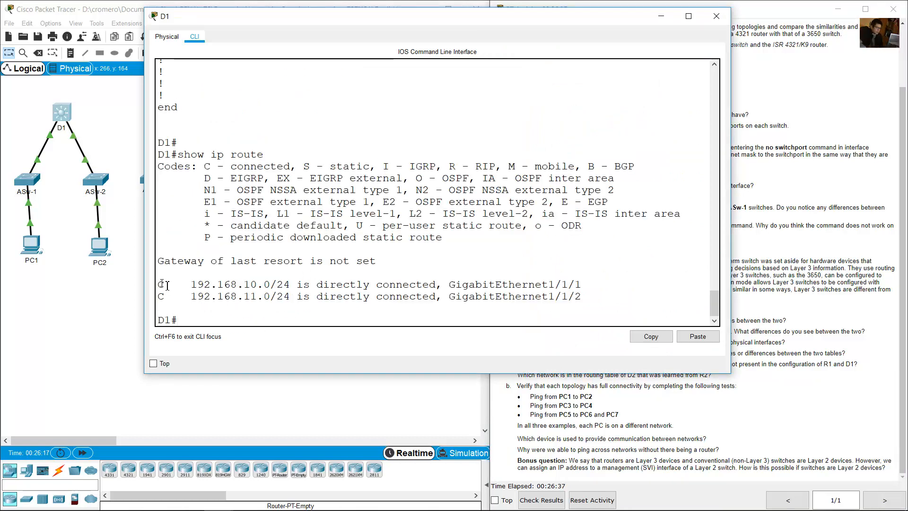
pyautogui.moveTo(167, 286); pyautogui.dragTo(588, 297)
# Run show ip route on R1's command line and highlight the listed routes
pyautogui.click(104, 303)
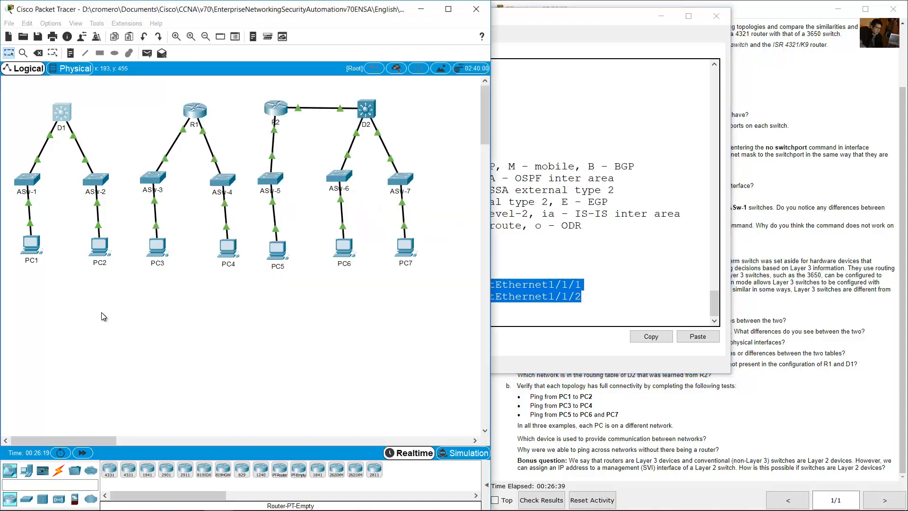
pyautogui.click(199, 112)
pyautogui.click(337, 262)
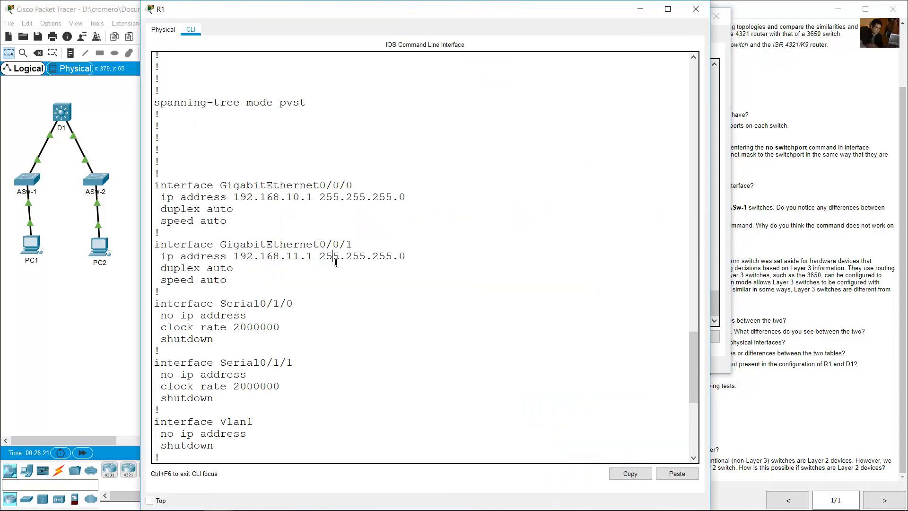
pyautogui.write('show ip route')
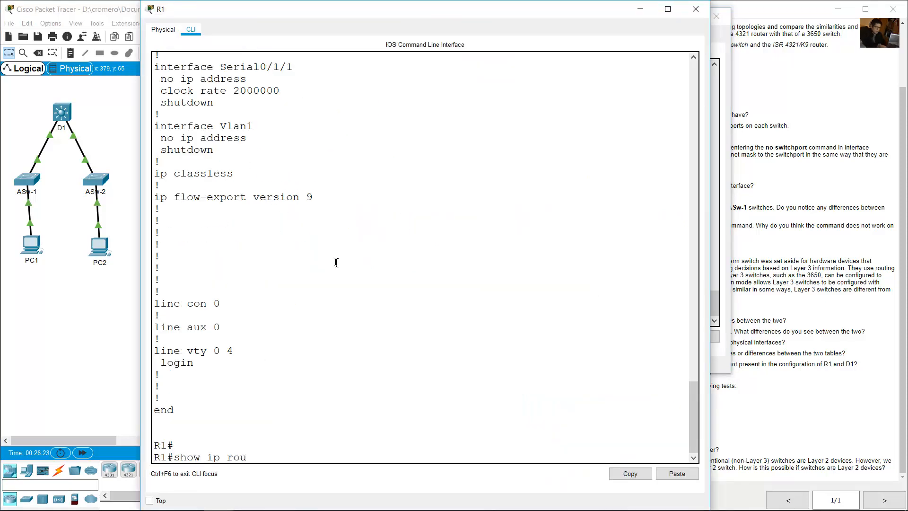
pyautogui.press('Return')
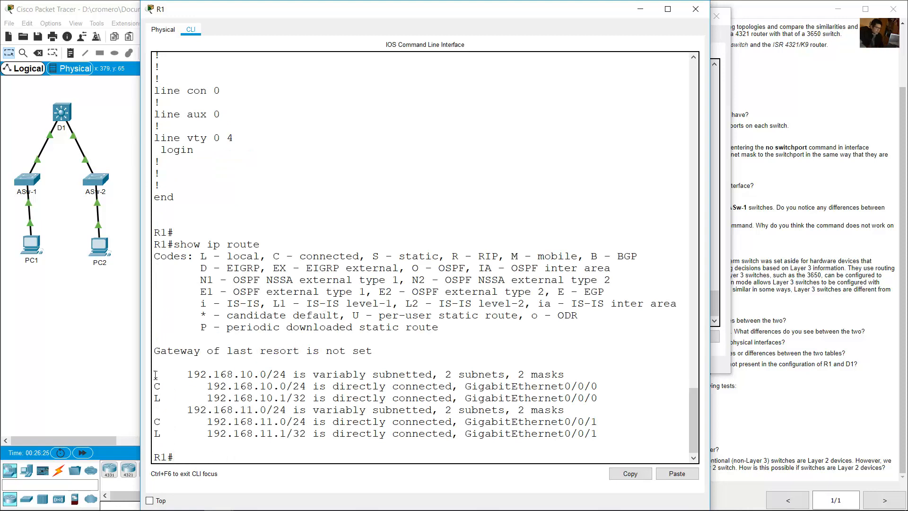
pyautogui.moveTo(154, 374); pyautogui.dragTo(598, 436)
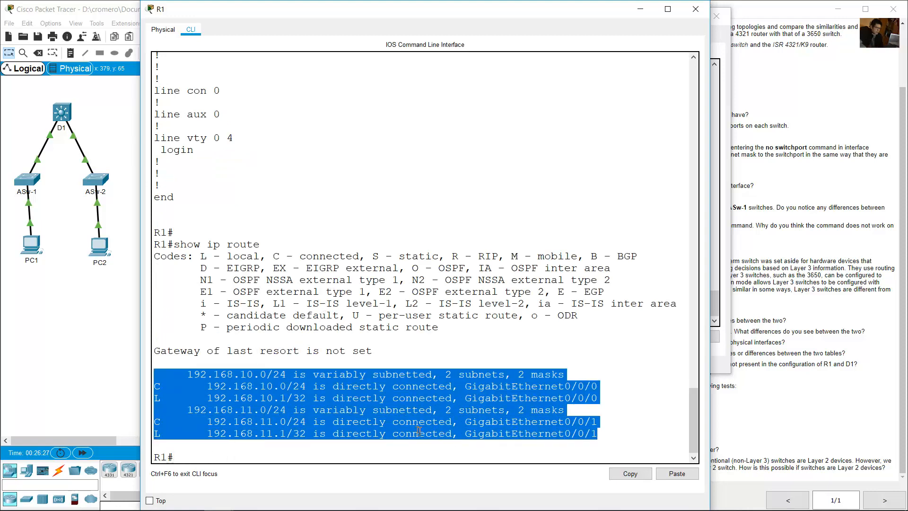
# Examine the two local (L) route entries in R1's routing table
pyautogui.click(185, 413)
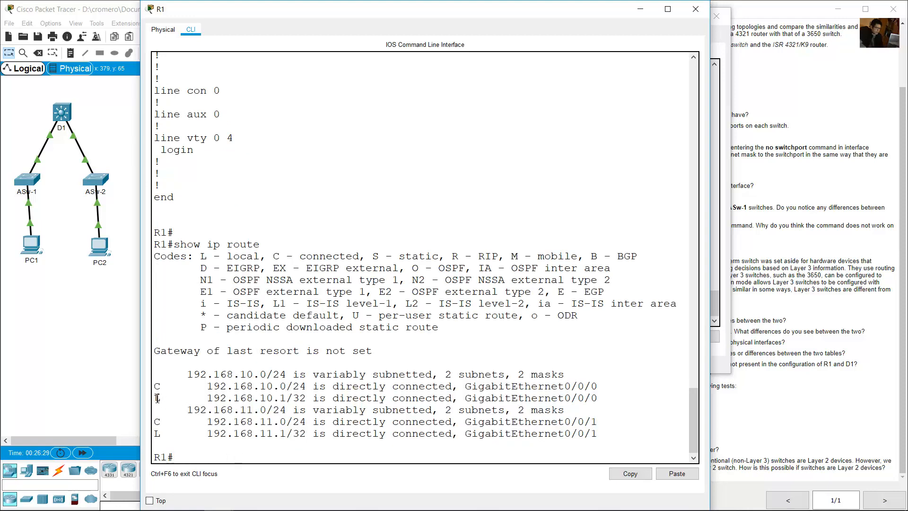
pyautogui.moveTo(158, 398); pyautogui.dragTo(301, 398)
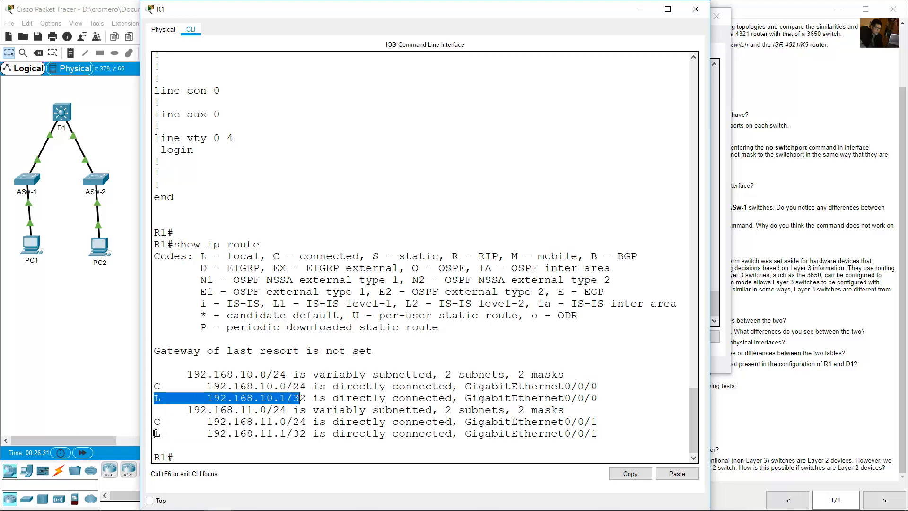
pyautogui.moveTo(154, 433); pyautogui.dragTo(307, 433)
pyautogui.moveTo(155, 398); pyautogui.dragTo(294, 399)
pyautogui.moveTo(155, 433); pyautogui.dragTo(307, 434)
# Review the question on similarities between the two tables and arrange the D1 and R1 command-line windows side by side
pyautogui.click(762, 379)
pyautogui.moveTo(661, 354); pyautogui.dragTo(854, 354)
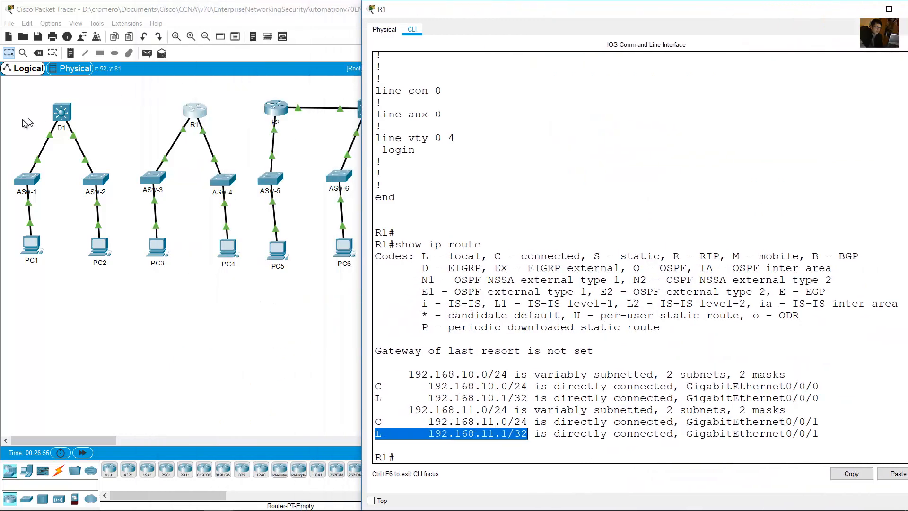
pyautogui.click(60, 119)
pyautogui.moveTo(351, 20); pyautogui.dragTo(246, 23)
pyautogui.moveTo(694, 13); pyautogui.dragTo(701, 12)
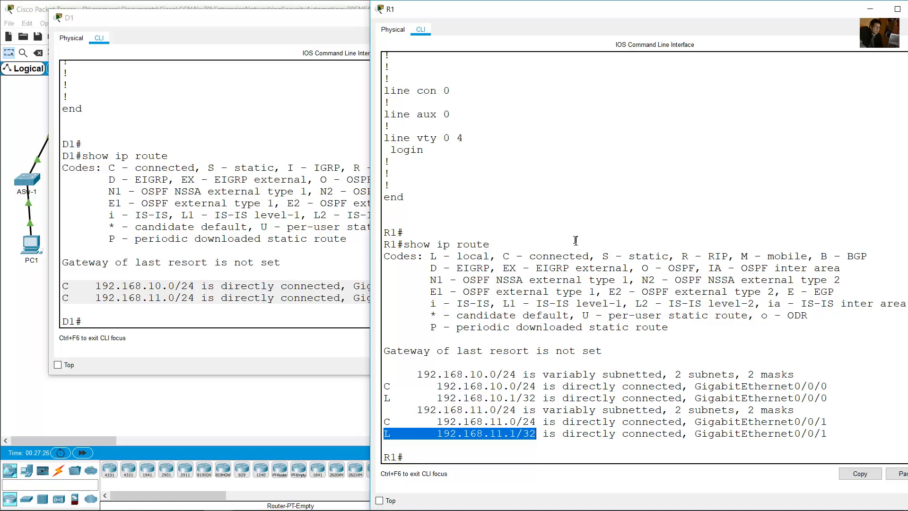
# Compare the directly connected networks in D1's routing table with those in R1's routing table
pyautogui.click(585, 313)
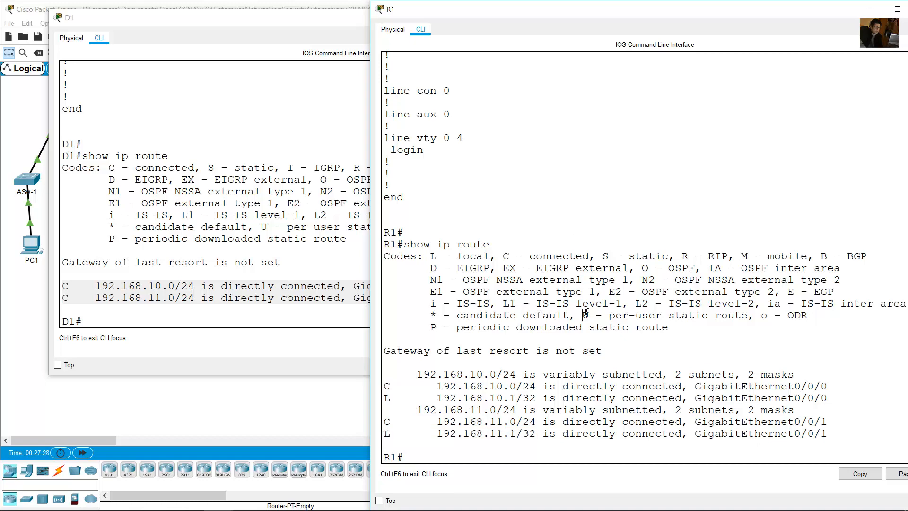
pyautogui.click(228, 332)
pyautogui.click(97, 286)
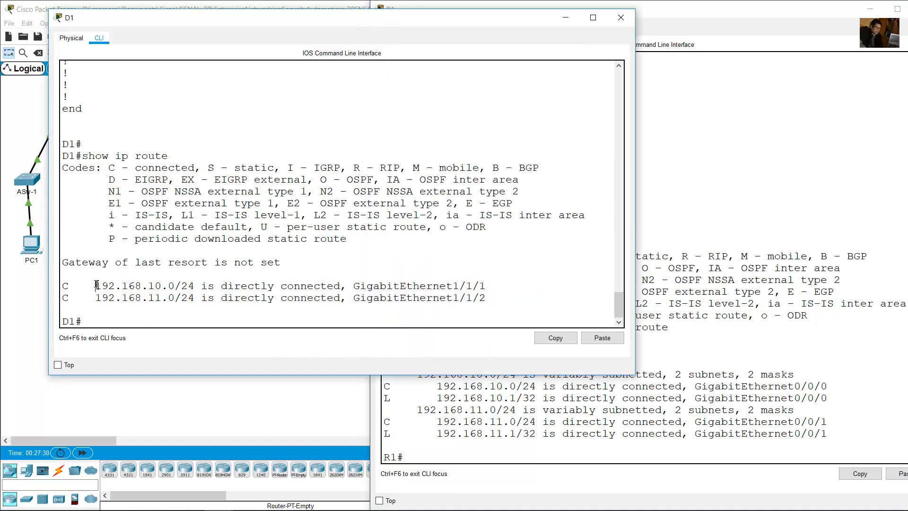
pyautogui.moveTo(104, 282); pyautogui.dragTo(176, 283)
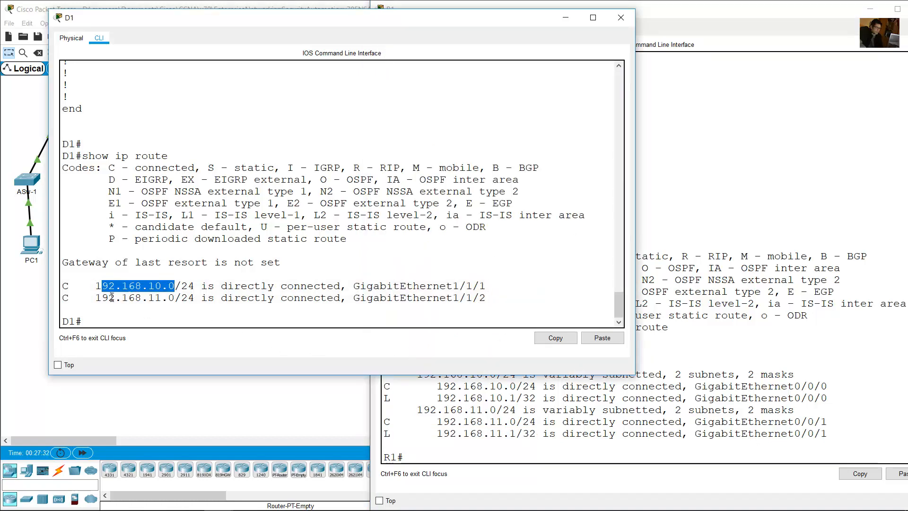
pyautogui.moveTo(96, 298); pyautogui.dragTo(176, 300)
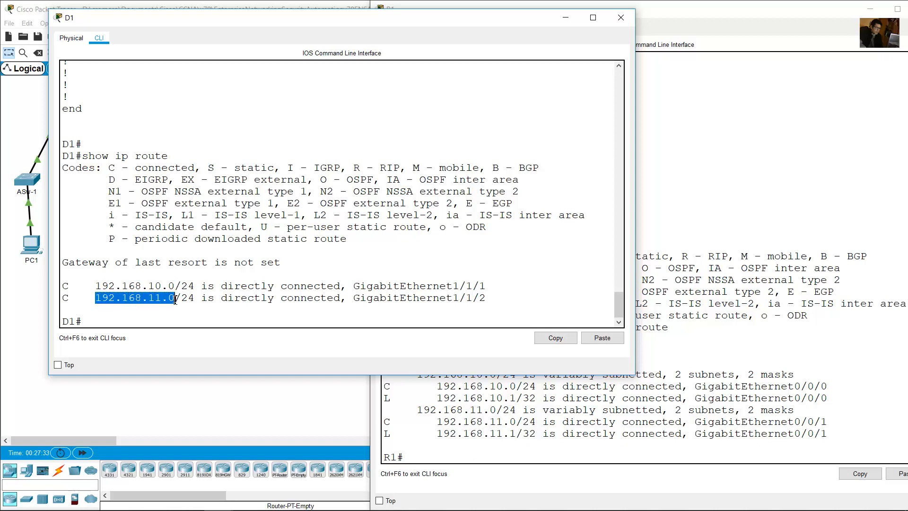
pyautogui.click(548, 422)
pyautogui.moveTo(437, 386); pyautogui.dragTo(516, 387)
pyautogui.moveTo(438, 421); pyautogui.dragTo(519, 419)
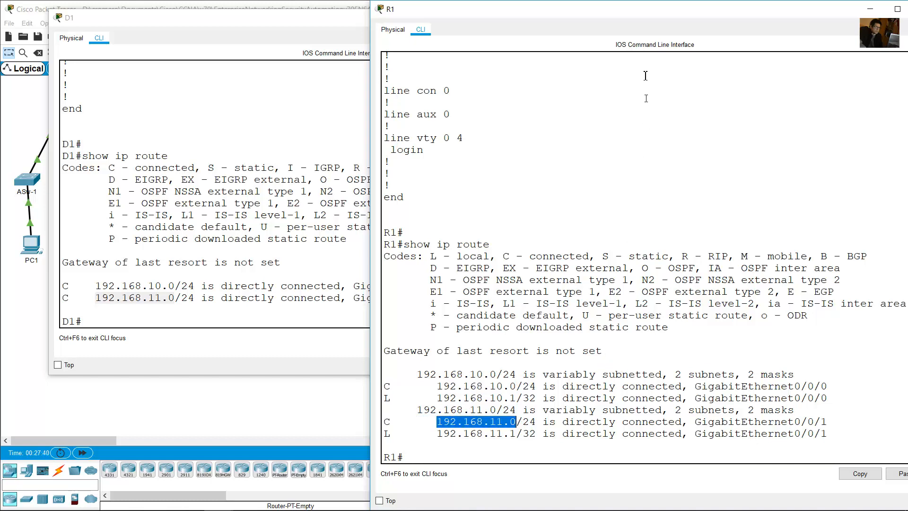
# Move R1's window off the activity instructions and read the item on analyzing the routing tables of R2 and D2
pyautogui.moveTo(577, 15); pyautogui.dragTo(481, 46)
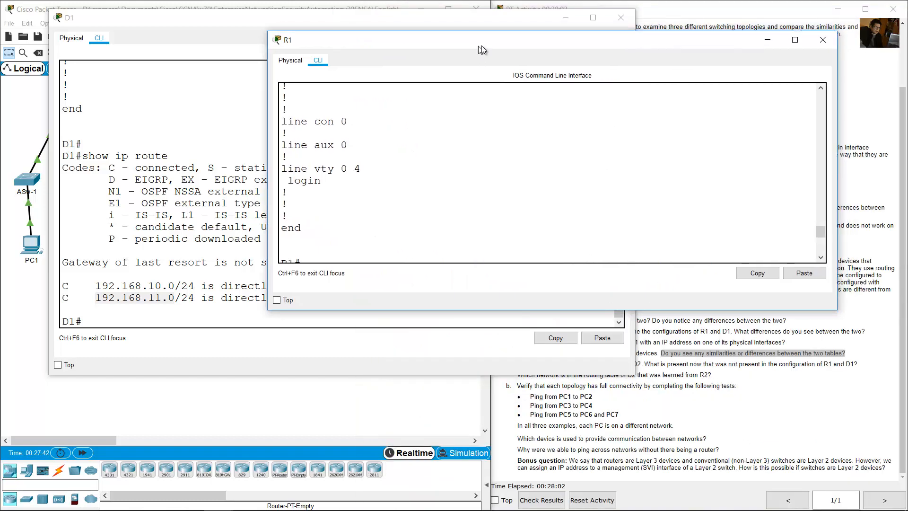
pyautogui.click(681, 17)
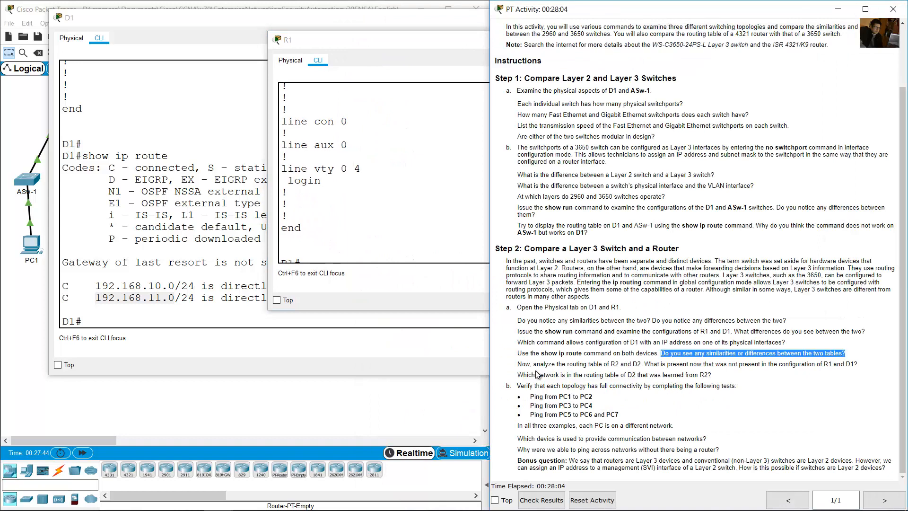
pyautogui.moveTo(519, 365); pyautogui.dragTo(548, 366)
pyautogui.moveTo(585, 364); pyautogui.dragTo(856, 366)
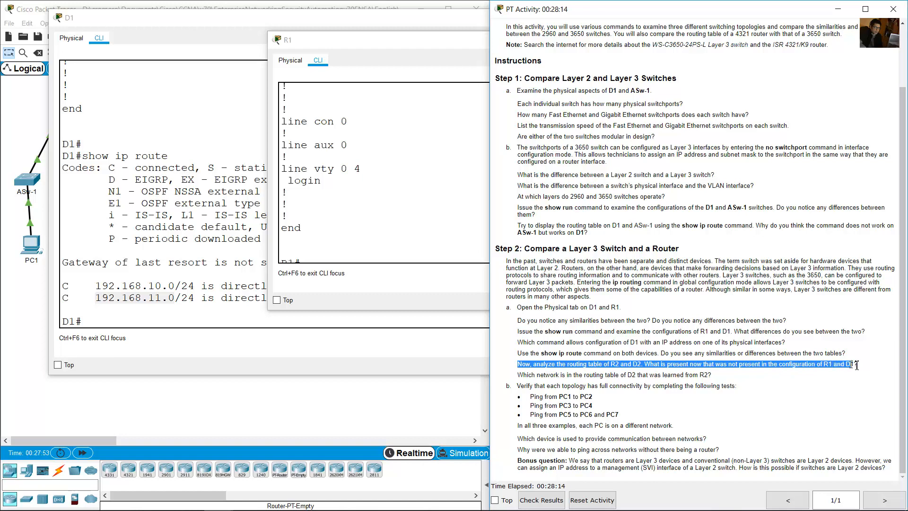
# Return to the topology, open D2's command line, and position its window clear of the devices
pyautogui.click(232, 8)
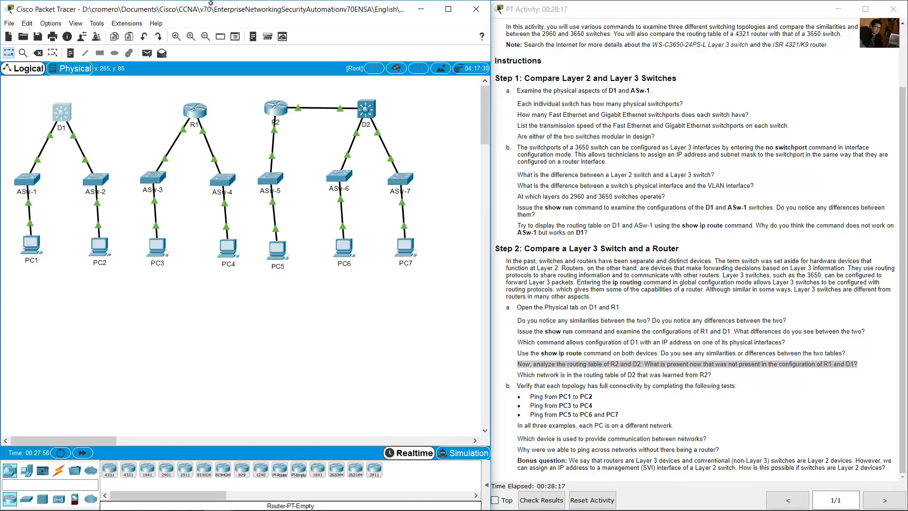
pyautogui.click(370, 109)
pyautogui.moveTo(373, 111); pyautogui.dragTo(506, 30)
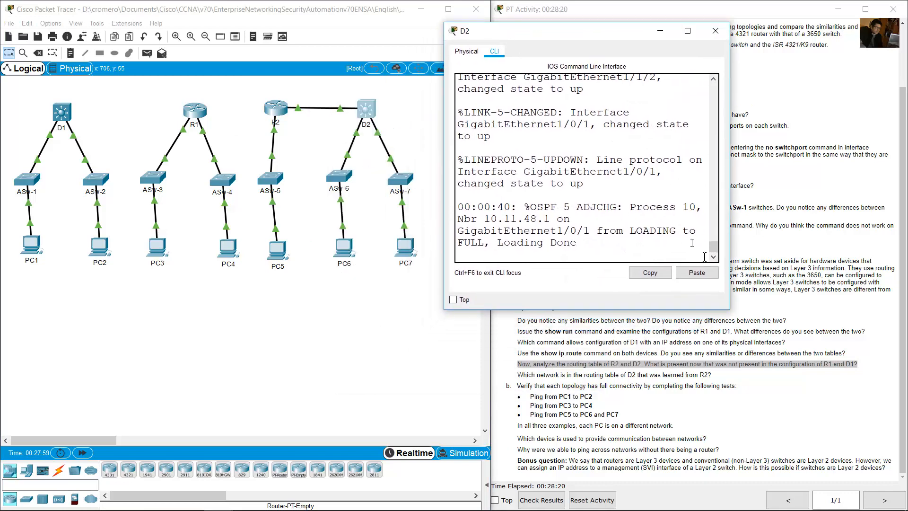
# Enlarge D2's command-line window, enter privileged mode with en, and display the routing table with show ip route
pyautogui.moveTo(727, 311); pyautogui.dragTo(899, 422)
pyautogui.press('Return')
pyautogui.write('en')
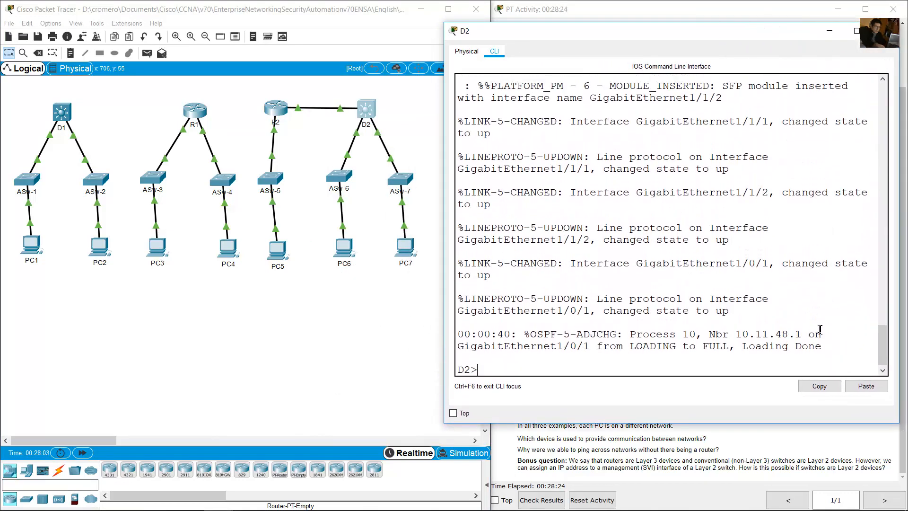
pyautogui.press('Return')
pyautogui.write('show ip rou')
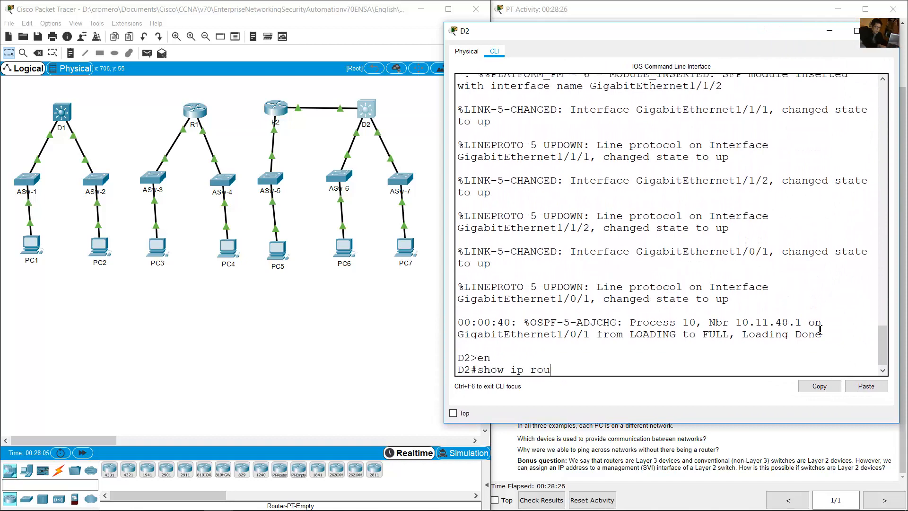
pyautogui.write('te')
pyautogui.press('Return')
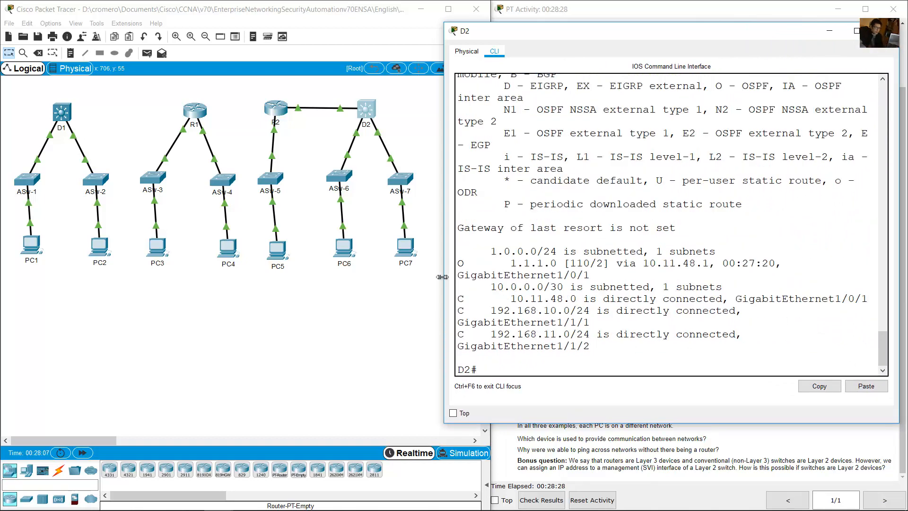
pyautogui.moveTo(442, 277); pyautogui.dragTo(352, 285)
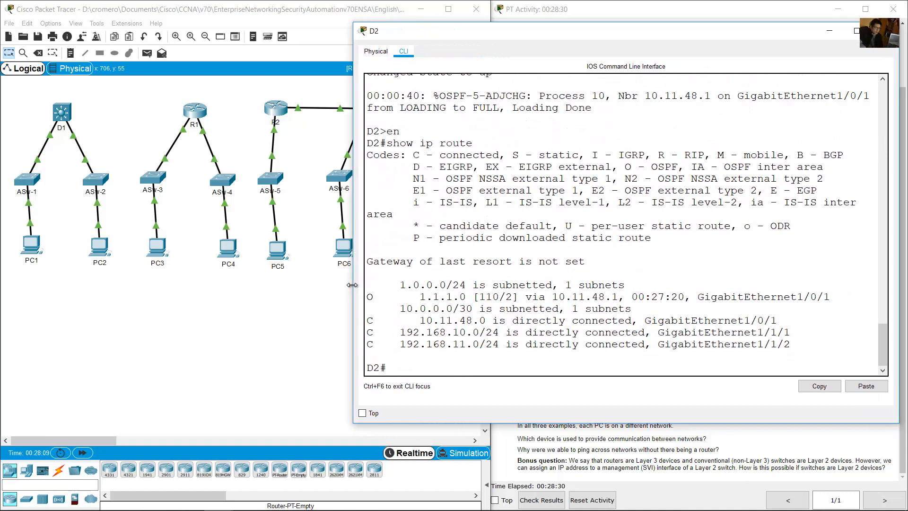
# Open router R2's command line from the topology and enlarge its window beside D2's
pyautogui.click(301, 287)
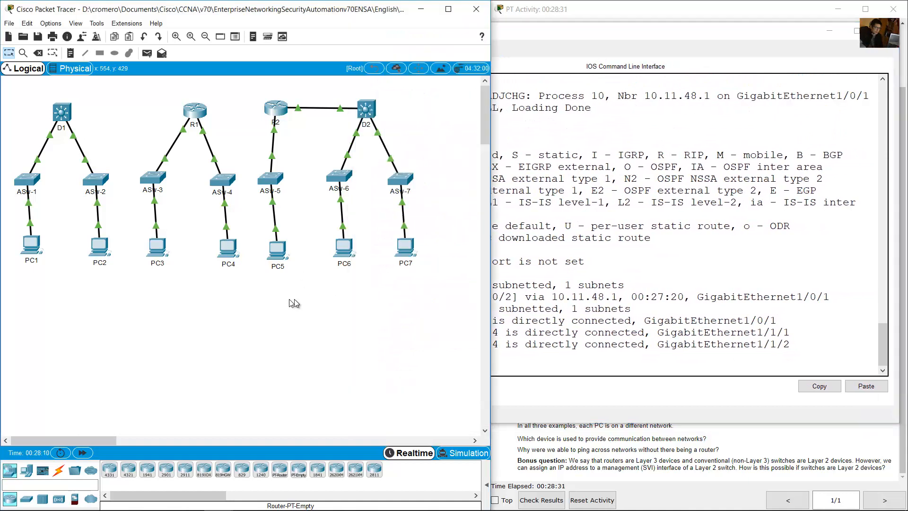
pyautogui.click(273, 108)
pyautogui.moveTo(308, 104); pyautogui.dragTo(80, 30)
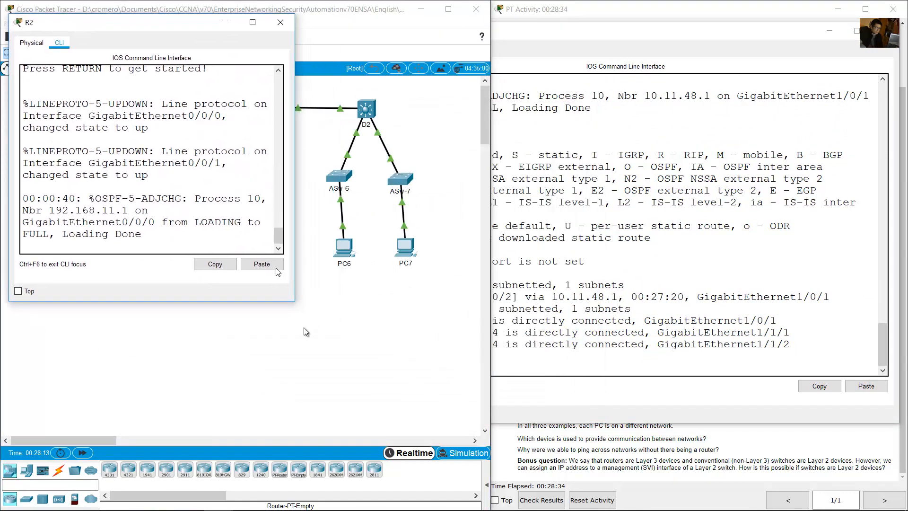
pyautogui.moveTo(294, 300); pyautogui.dragTo(509, 426)
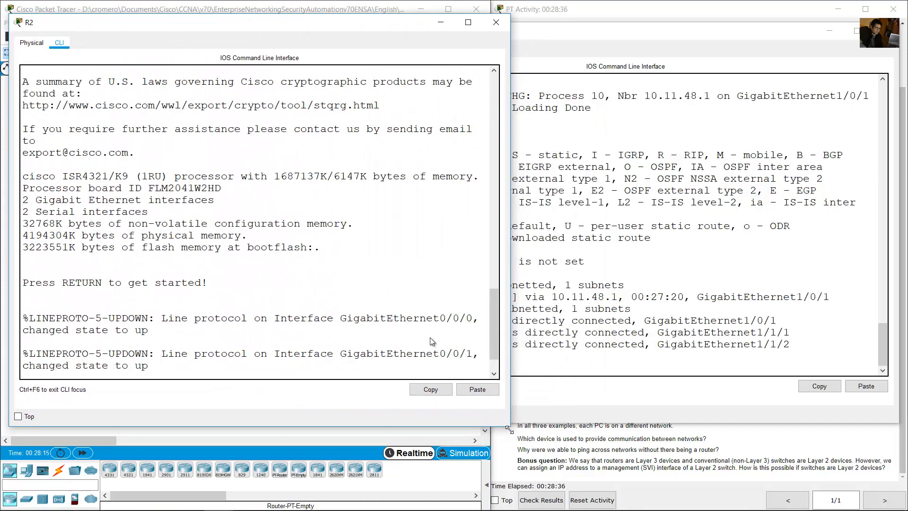
# Enter privileged mode on R2, run show ip route, and widen the window so each route fits on one line
pyautogui.press('Return')
pyautogui.write('en')
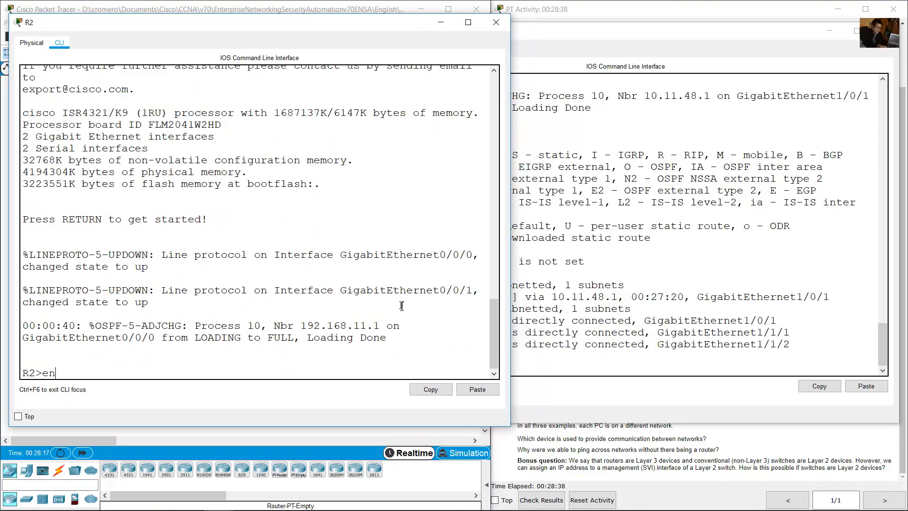
pyautogui.press('Return')
pyautogui.write('show ip rou')
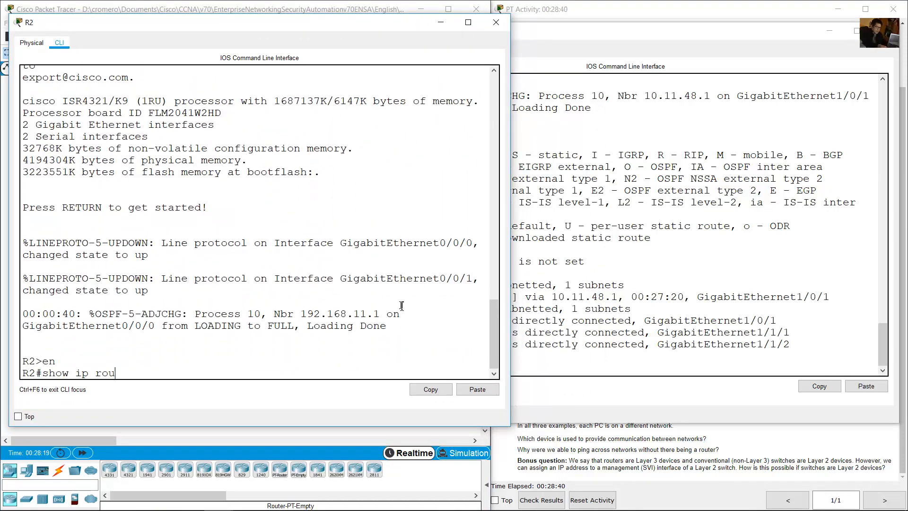
pyautogui.write('te')
pyautogui.press('Return')
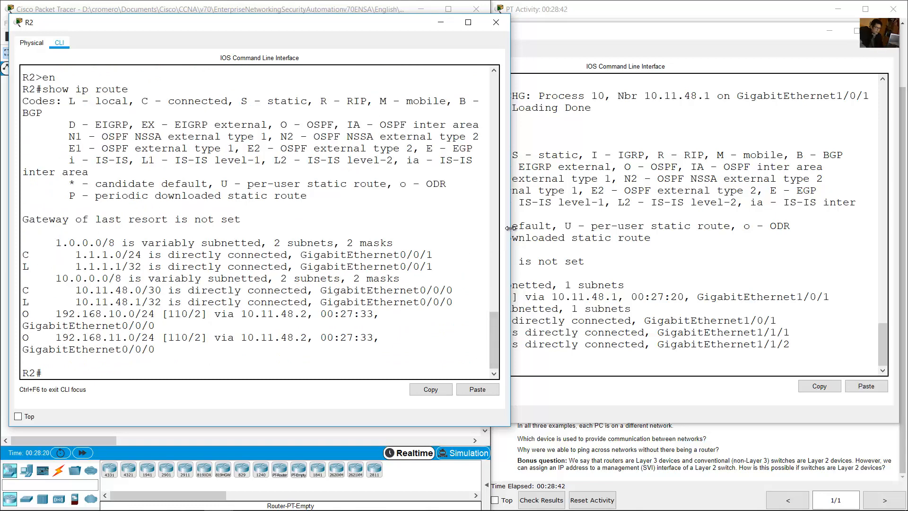
pyautogui.moveTo(511, 228); pyautogui.dragTo(577, 228)
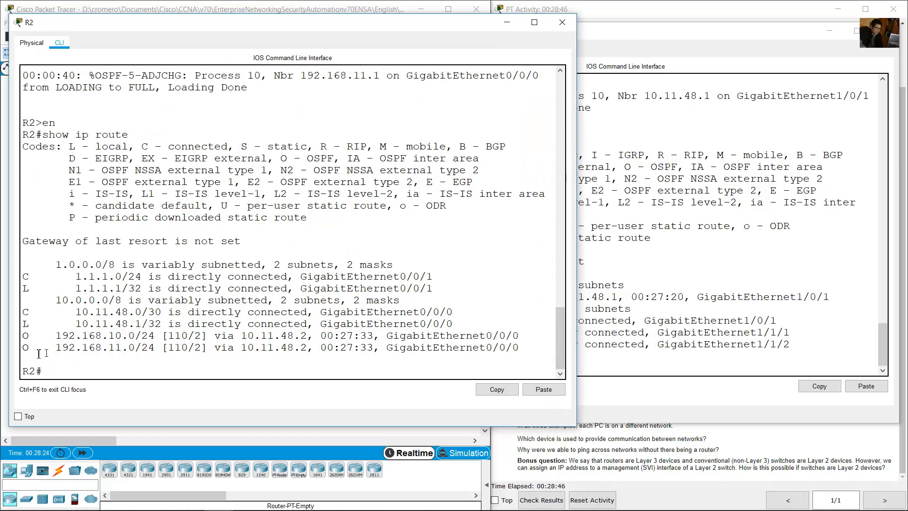
# Compare the OSPF-learned routes in R2's routing table with the OSPF-learned route in D2's table
pyautogui.moveTo(22, 336); pyautogui.dragTo(506, 348)
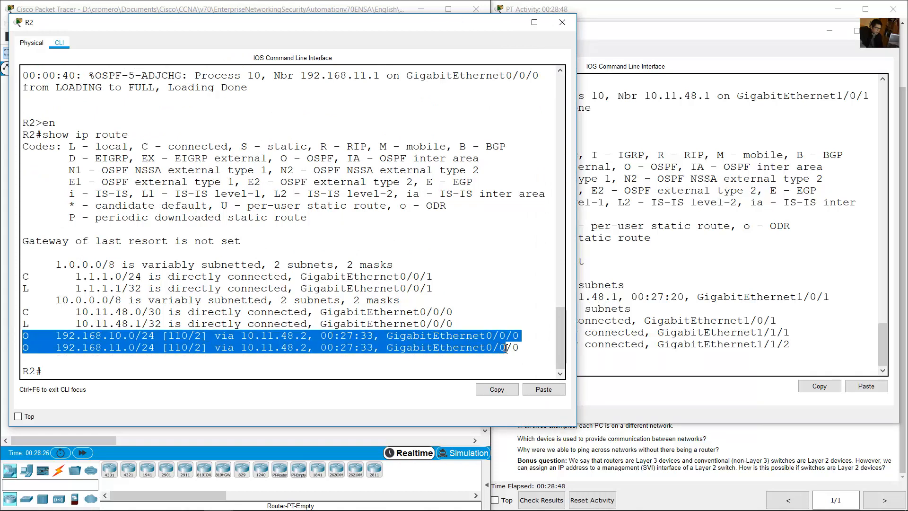
pyautogui.click(654, 235)
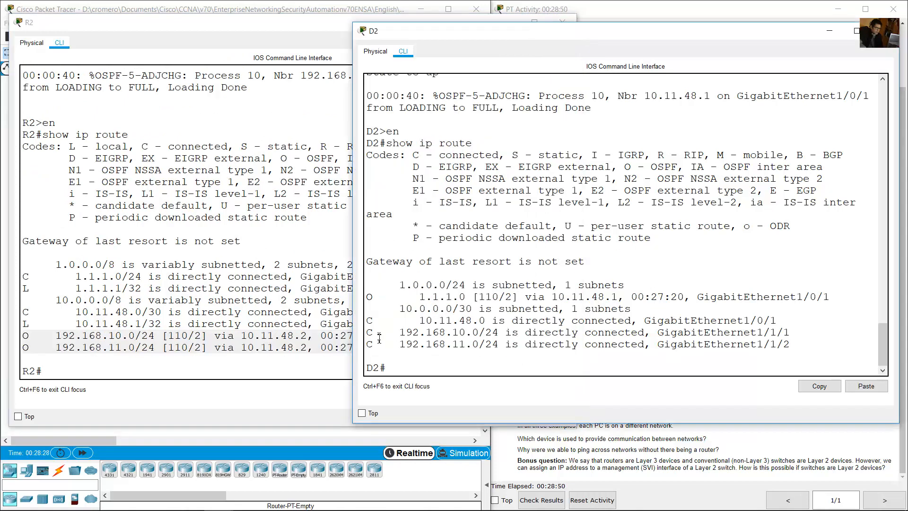
pyautogui.moveTo(369, 297); pyautogui.dragTo(800, 308)
# Reread the question on what is present now that R1 and D1 lacked, and examine the R2–D2 link in the topology
pyautogui.click(683, 437)
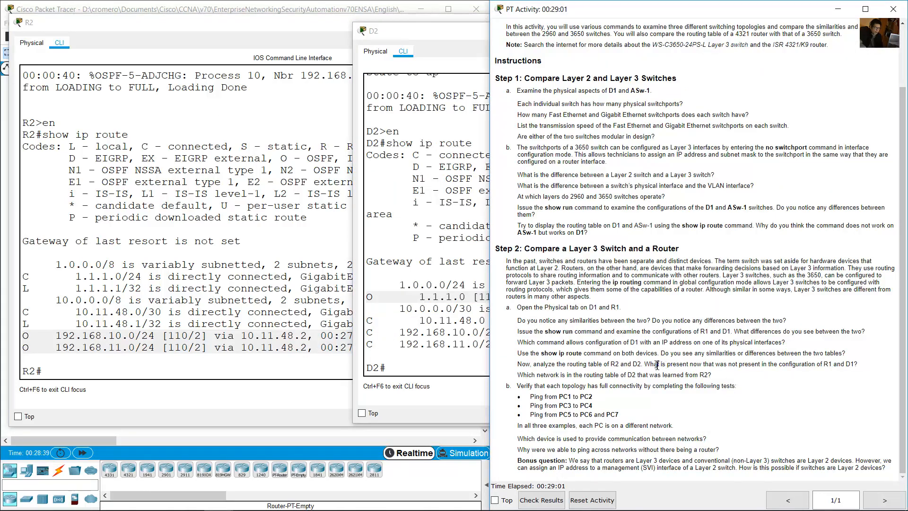
pyautogui.moveTo(652, 364); pyautogui.dragTo(860, 368)
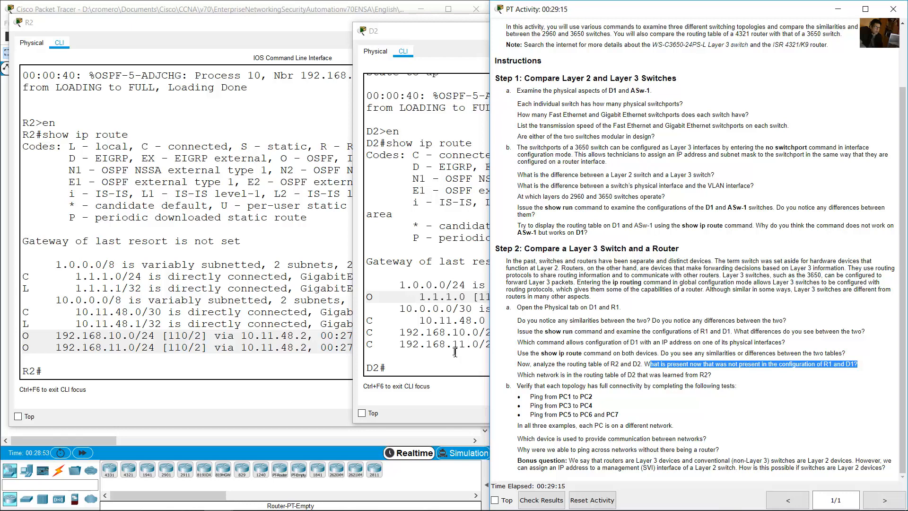
pyautogui.click(168, 9)
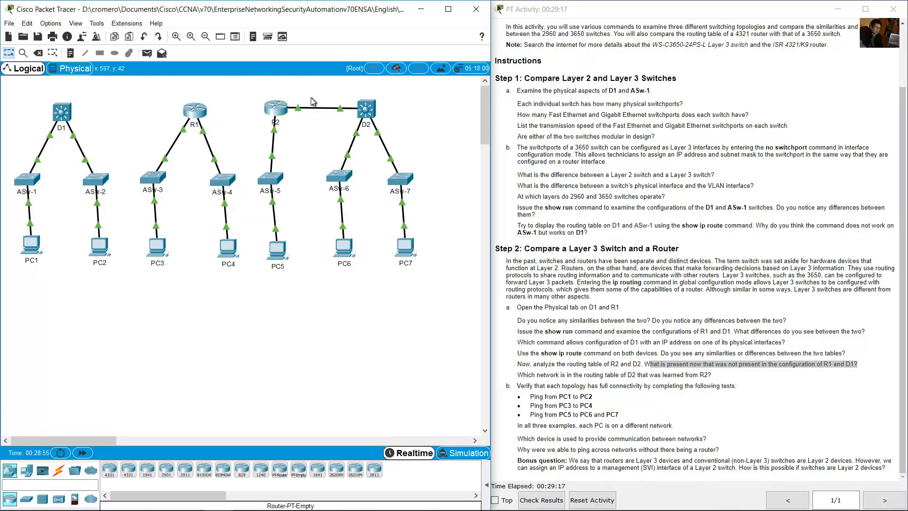
pyautogui.moveTo(275, 93); pyautogui.dragTo(376, 125)
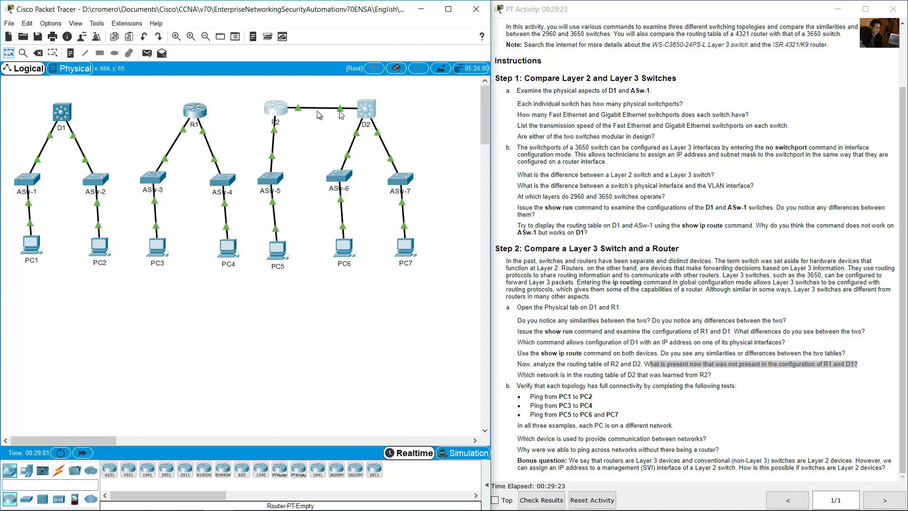
# Read the question about the network D2 learned from R2 and locate the OSPF entry in D2's routing table
pyautogui.click(701, 283)
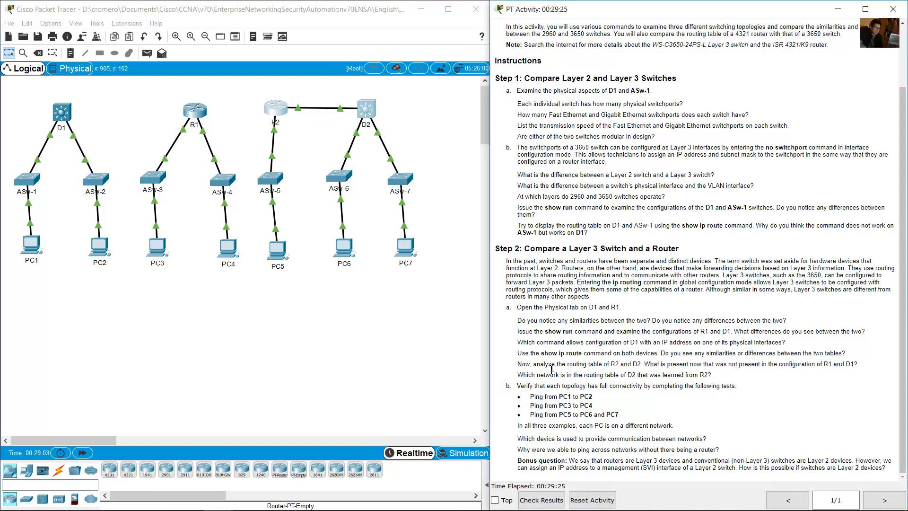
pyautogui.moveTo(523, 375); pyautogui.dragTo(719, 378)
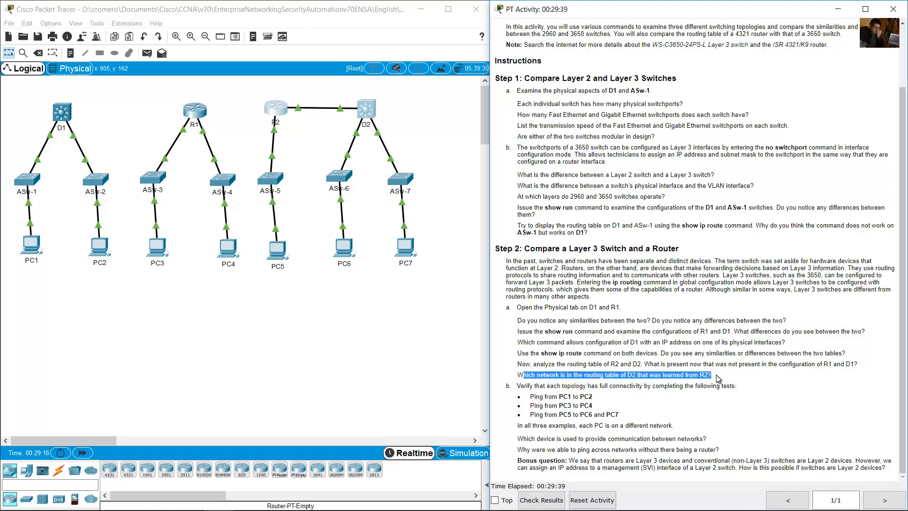
pyautogui.click(434, 143)
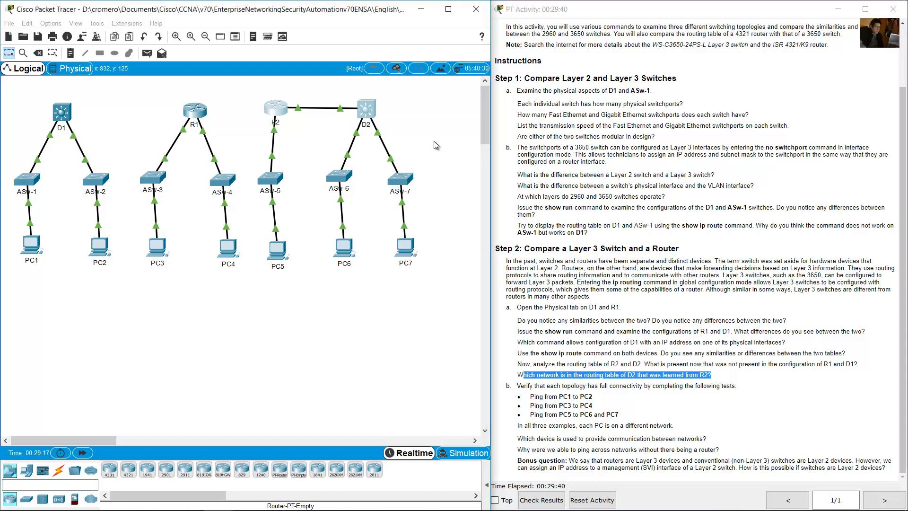
pyautogui.click(369, 111)
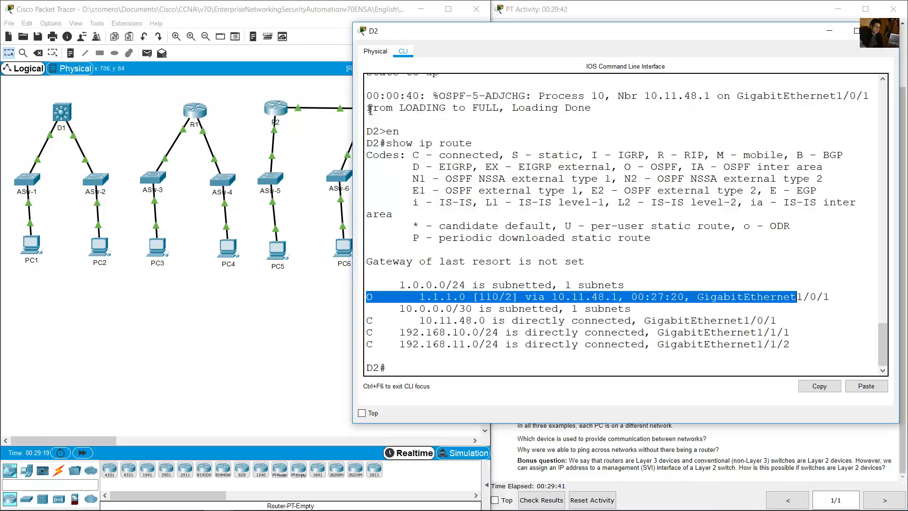
pyautogui.click(526, 293)
pyautogui.moveTo(368, 296); pyautogui.dragTo(829, 294)
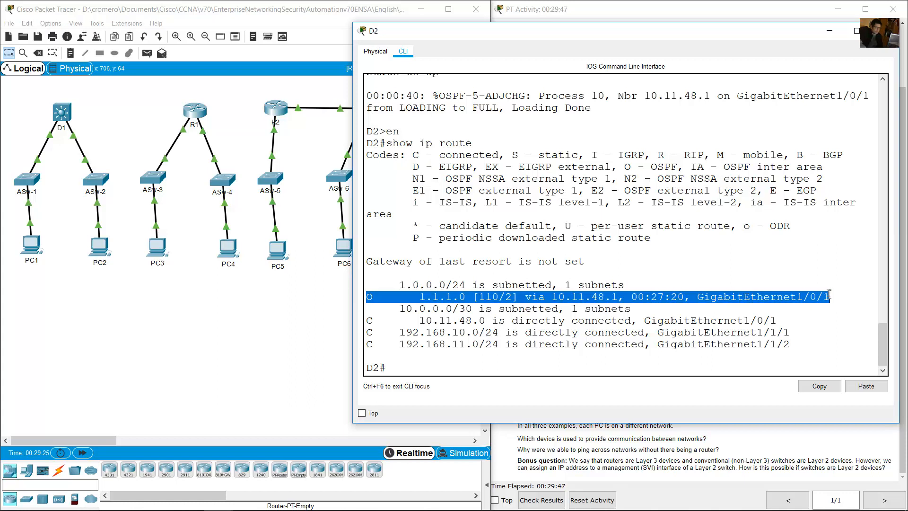
# Identify the ASw-5 and PC5 segment behind R2, and check the OSPF route's network address and prefix length in D2's table
pyautogui.click(292, 287)
pyautogui.moveTo(296, 298); pyautogui.dragTo(256, 149)
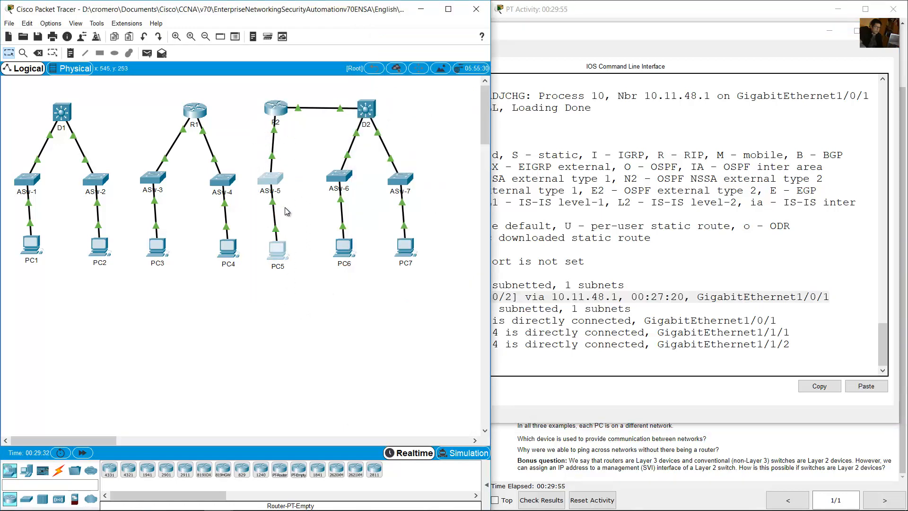
pyautogui.click(737, 309)
pyautogui.moveTo(415, 292); pyautogui.dragTo(463, 295)
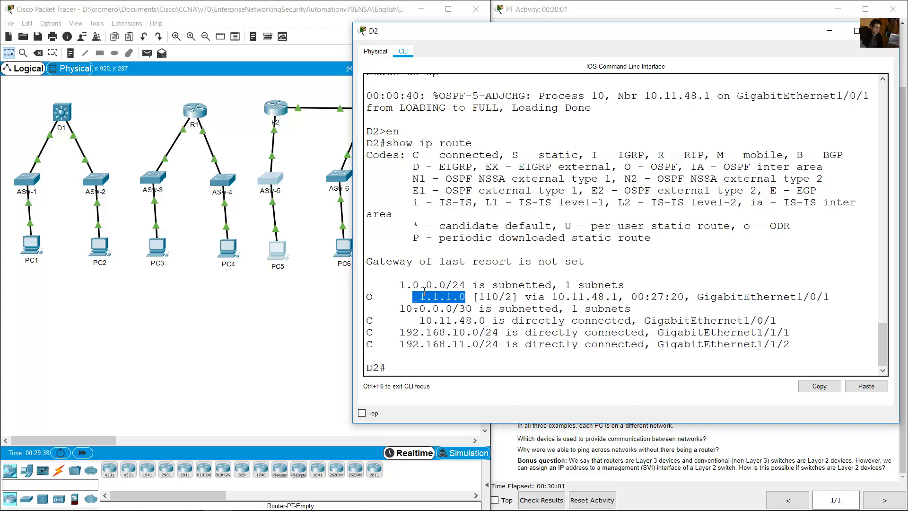
pyautogui.moveTo(445, 285); pyautogui.dragTo(467, 283)
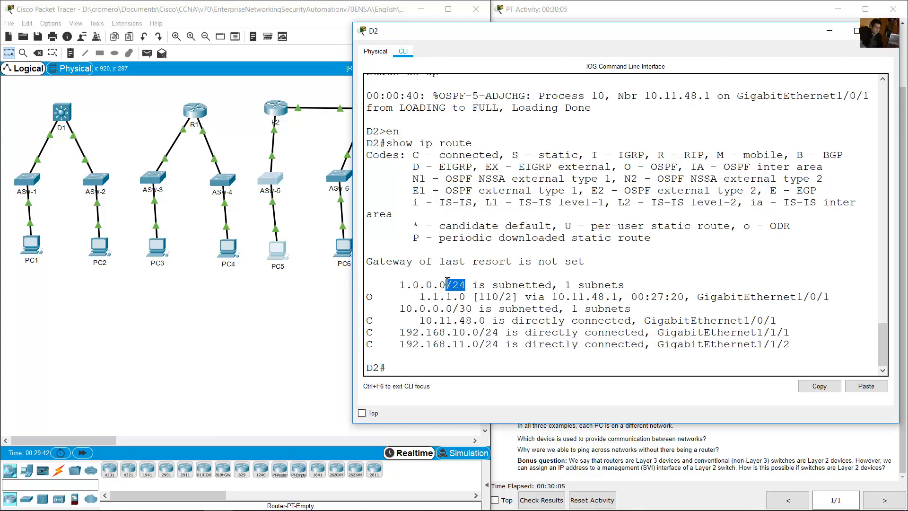
# Examine D2's directly connected routes and match them to the ASw-6, ASw-7, and R2 links in the topology
pyautogui.click(431, 308)
pyautogui.moveTo(380, 368); pyautogui.dragTo(367, 371)
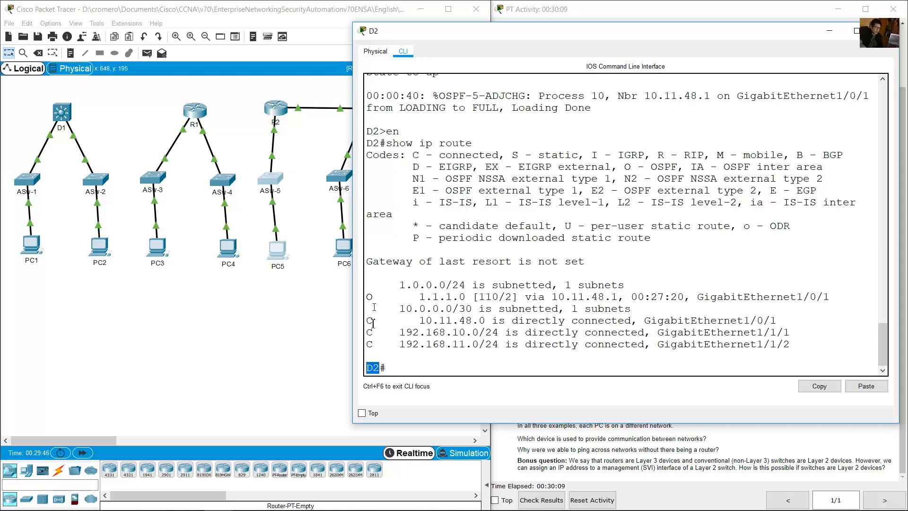
pyautogui.moveTo(374, 323); pyautogui.dragTo(806, 339)
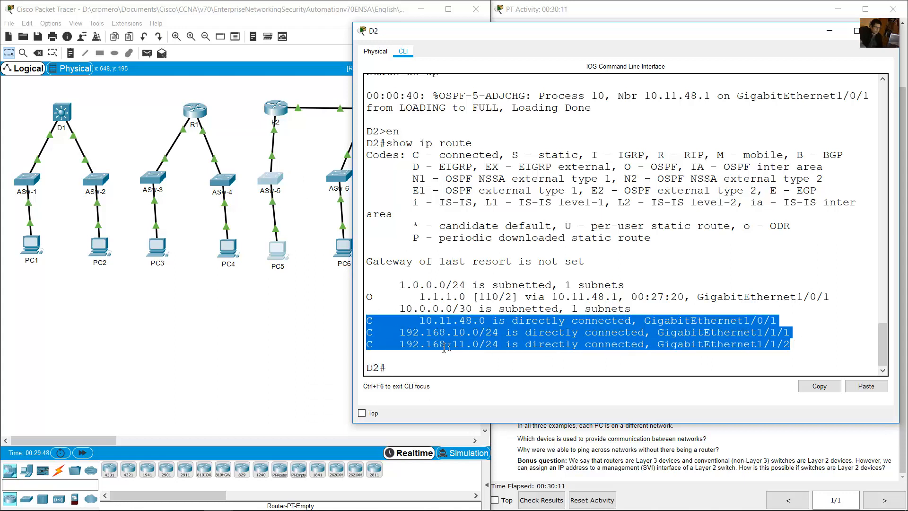
pyautogui.click(289, 311)
pyautogui.moveTo(433, 132); pyautogui.dragTo(395, 224)
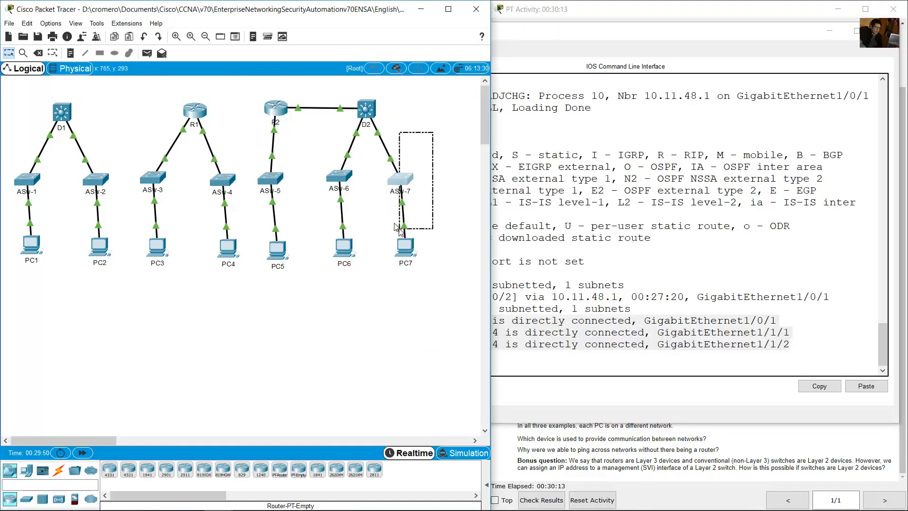
pyautogui.moveTo(369, 261); pyautogui.dragTo(325, 148)
pyautogui.moveTo(319, 82); pyautogui.dragTo(351, 140)
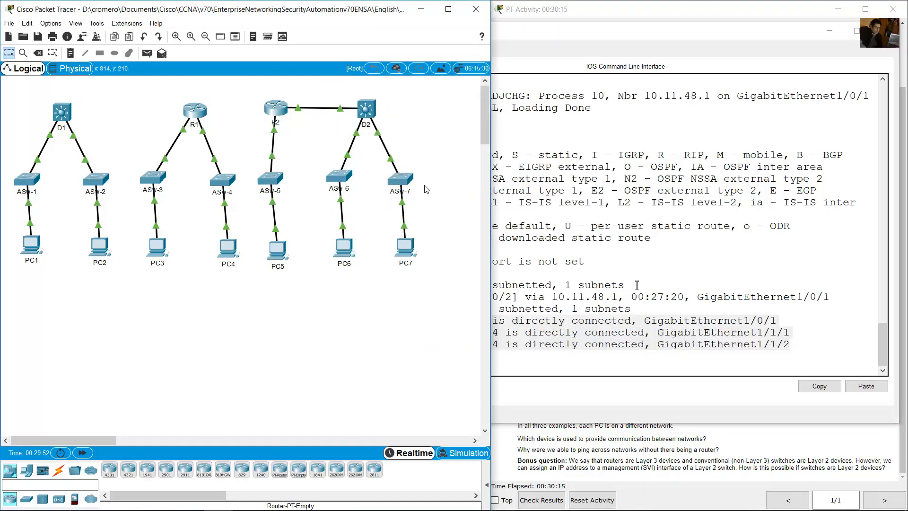
# Recheck D2's OSPF route and trace it through R2 to the ASw-5 and PC5 segment in the topology
pyautogui.click(497, 317)
pyautogui.moveTo(373, 298); pyautogui.dragTo(488, 299)
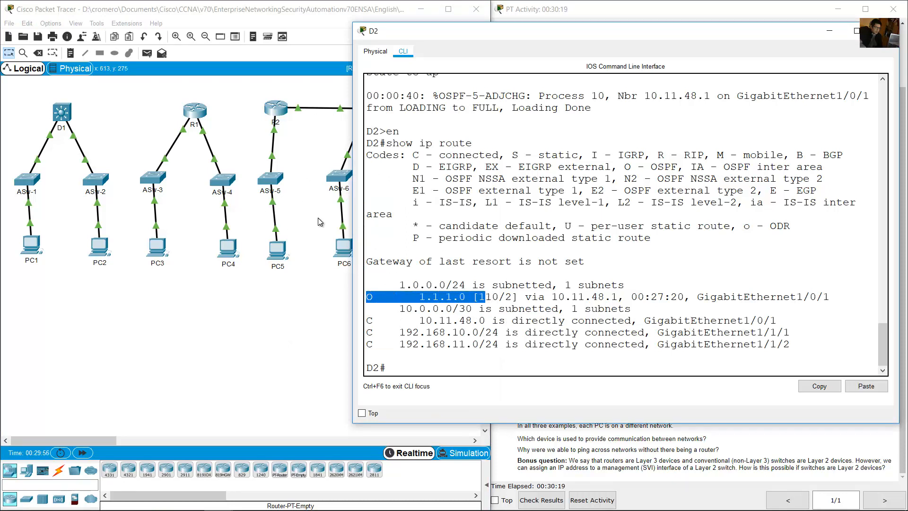
pyautogui.click(318, 219)
pyautogui.moveTo(300, 260); pyautogui.dragTo(258, 153)
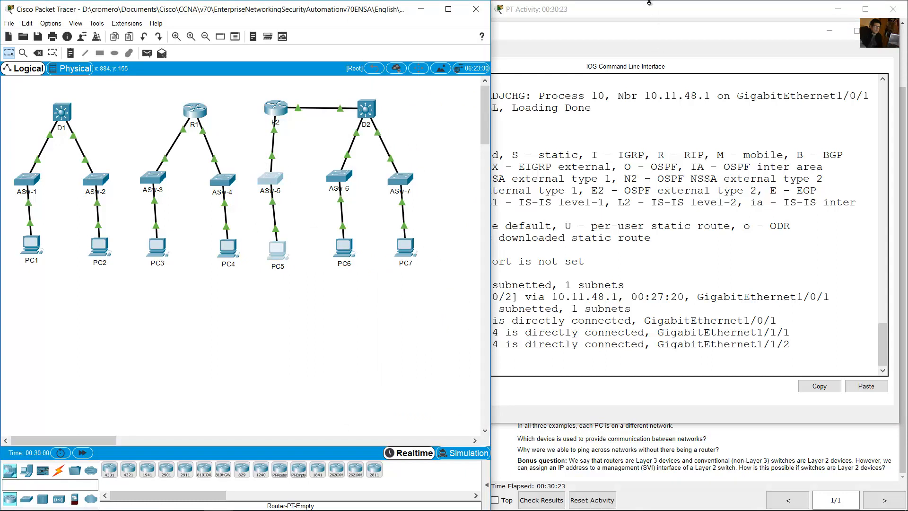
pyautogui.click(292, 140)
pyautogui.moveTo(292, 138); pyautogui.dragTo(263, 256)
pyautogui.moveTo(256, 88); pyautogui.dragTo(289, 133)
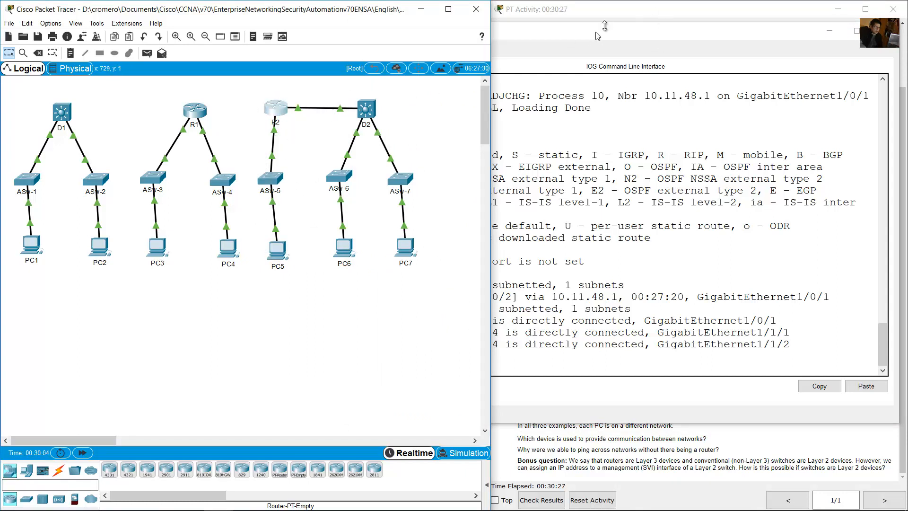
# Return to the activity instructions, read the connectivity test item with the PC1 to PC2 ping, and locate PC1 in the topology
pyautogui.click(629, 4)
pyautogui.click(701, 367)
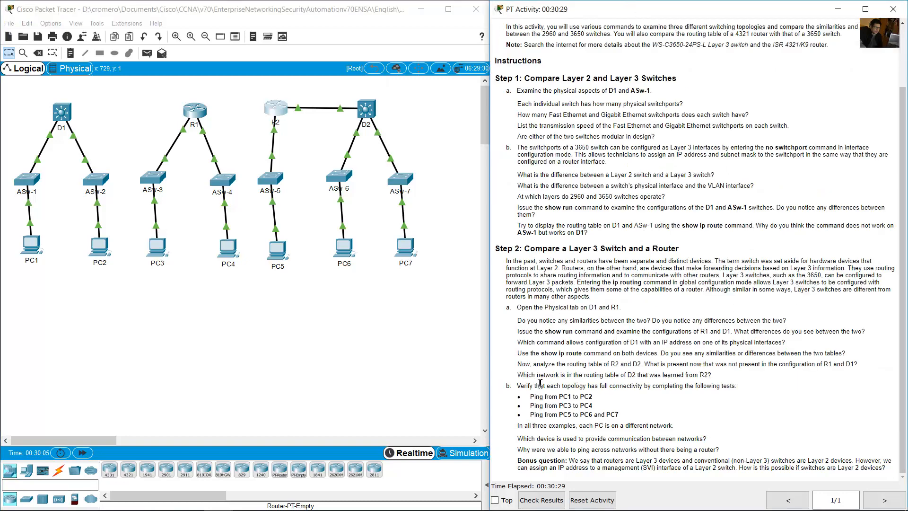
pyautogui.moveTo(522, 386); pyautogui.dragTo(747, 390)
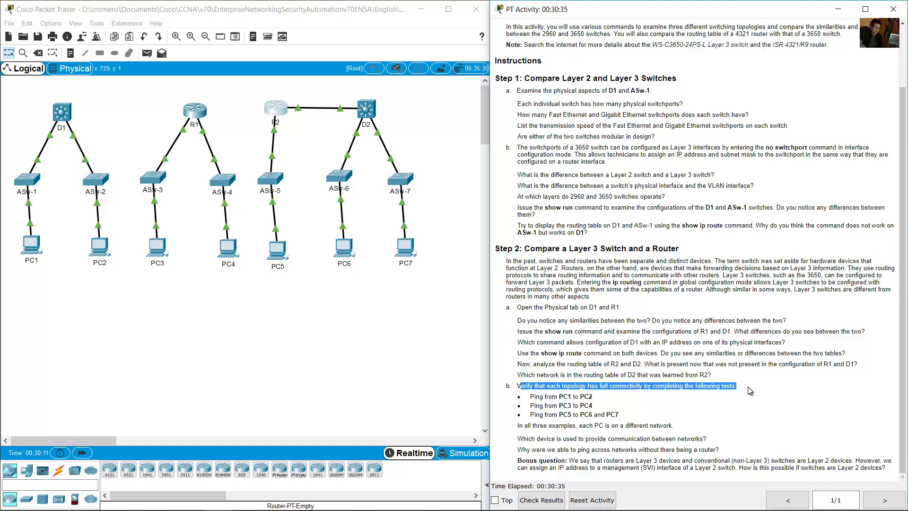
pyautogui.moveTo(530, 398); pyautogui.dragTo(593, 396)
pyautogui.click(27, 263)
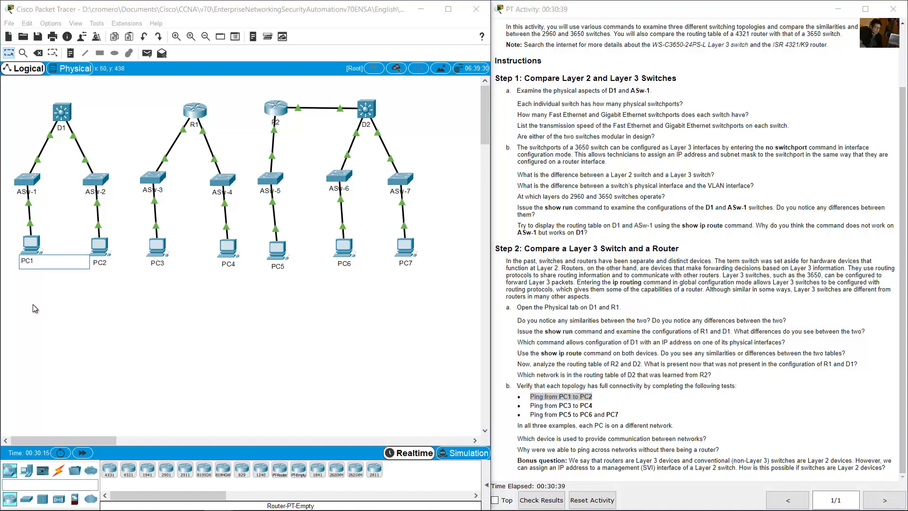
# Open the command prompt on PC1, enlarge its window, and begin a ping command
pyautogui.click(31, 244)
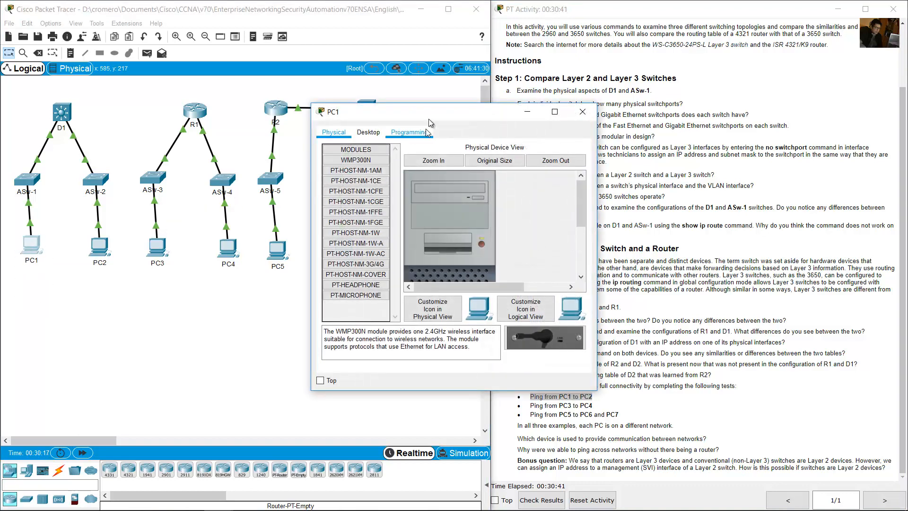
pyautogui.moveTo(433, 112); pyautogui.dragTo(381, 195)
pyautogui.click(317, 214)
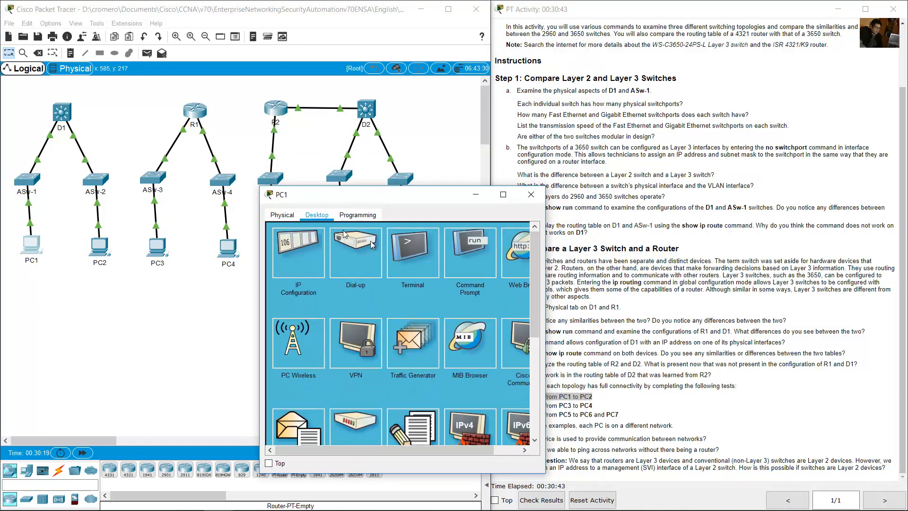
pyautogui.click(470, 251)
pyautogui.moveTo(545, 245); pyautogui.dragTo(737, 246)
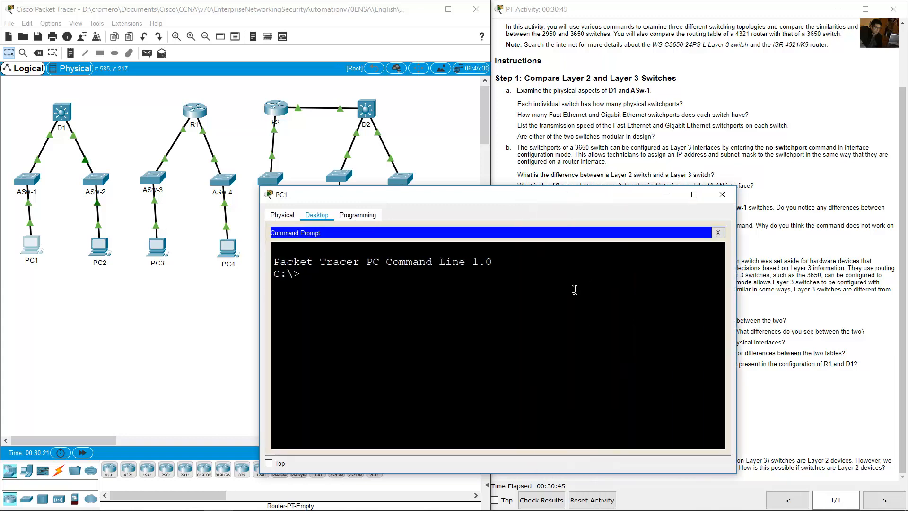
pyautogui.write('ping')
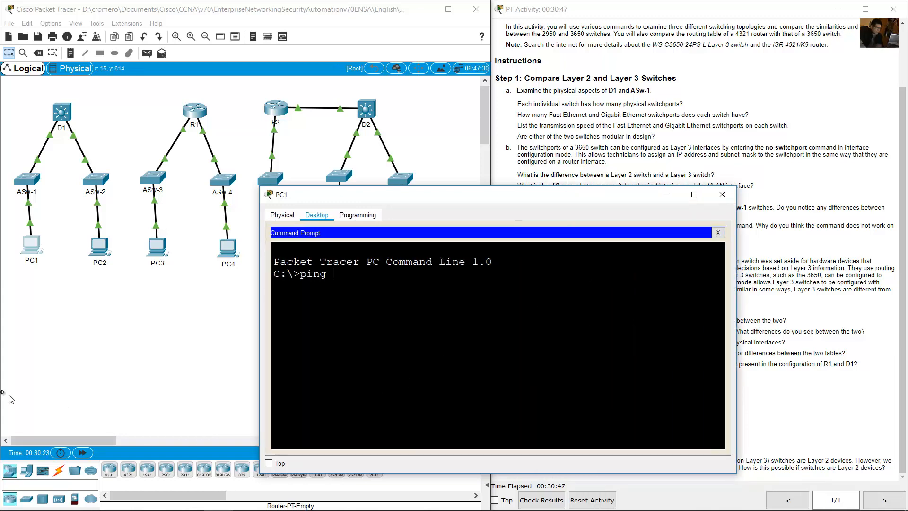
# Look up PC2's IPv4 address in its IP configuration
pyautogui.click(84, 331)
pyautogui.click(99, 246)
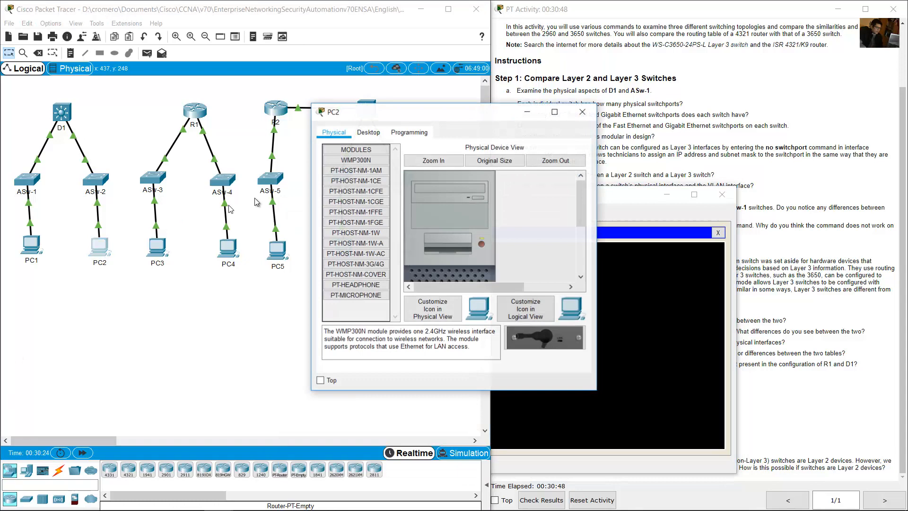
pyautogui.click(368, 133)
pyautogui.click(357, 181)
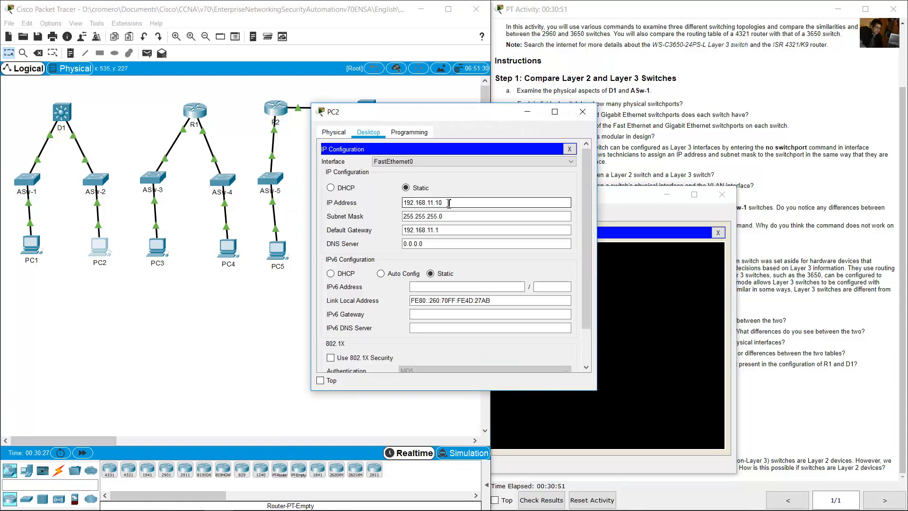
pyautogui.moveTo(448, 203); pyautogui.dragTo(398, 198)
# Complete and run the ping from PC1 to PC2 at 192.168.11.10
pyautogui.click(632, 274)
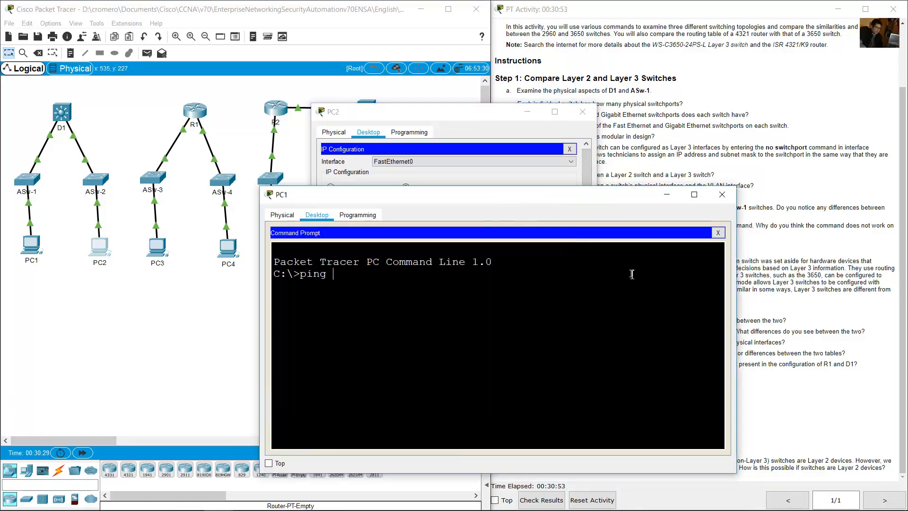
pyautogui.write('192.168.11')
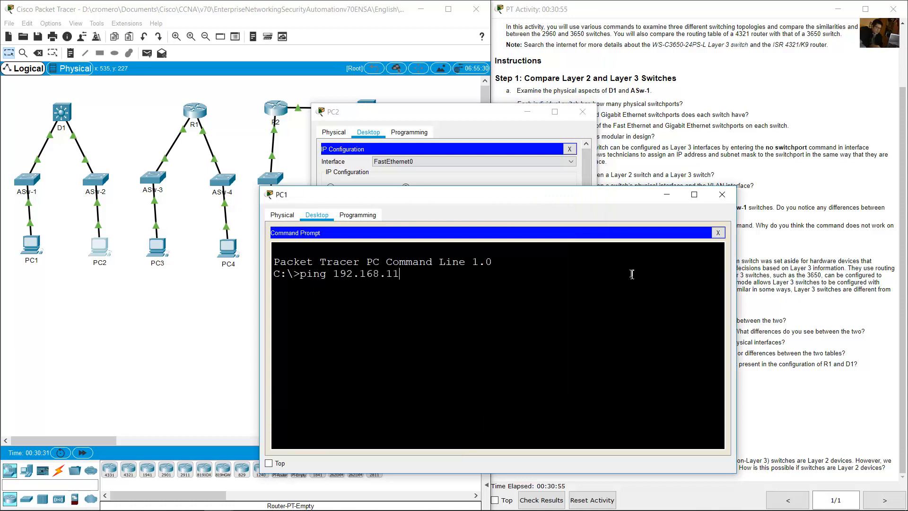
pyautogui.write('.10')
pyautogui.press('Return')
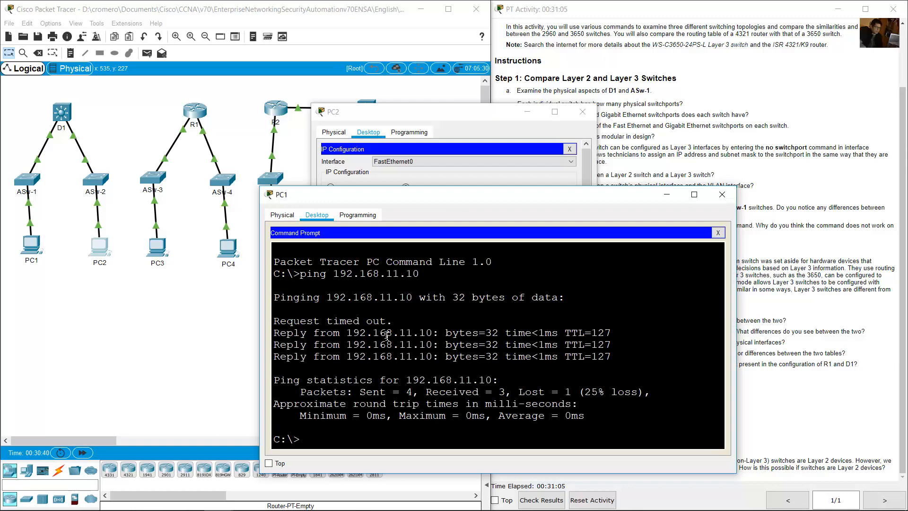
# Find the PC3 to PC4 test in the instructions and begin a ping command in PC3's command prompt
pyautogui.click(887, 258)
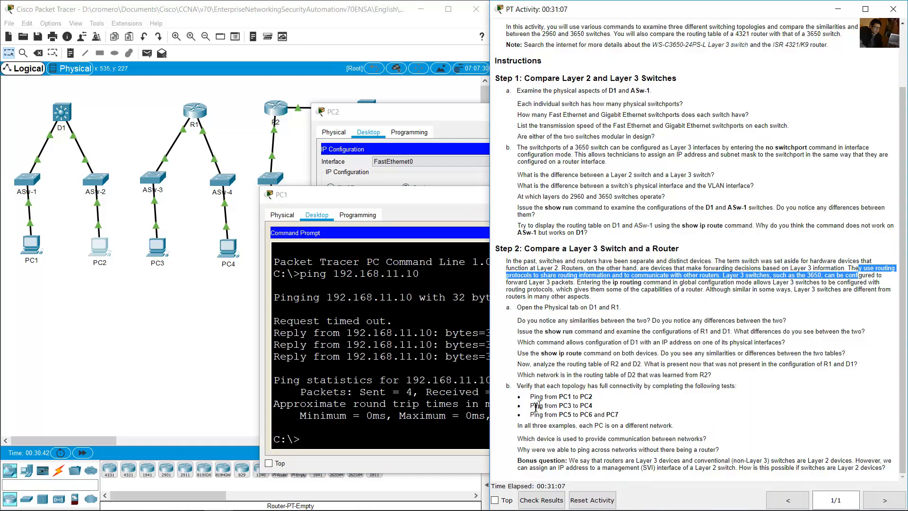
pyautogui.moveTo(534, 406); pyautogui.dragTo(601, 410)
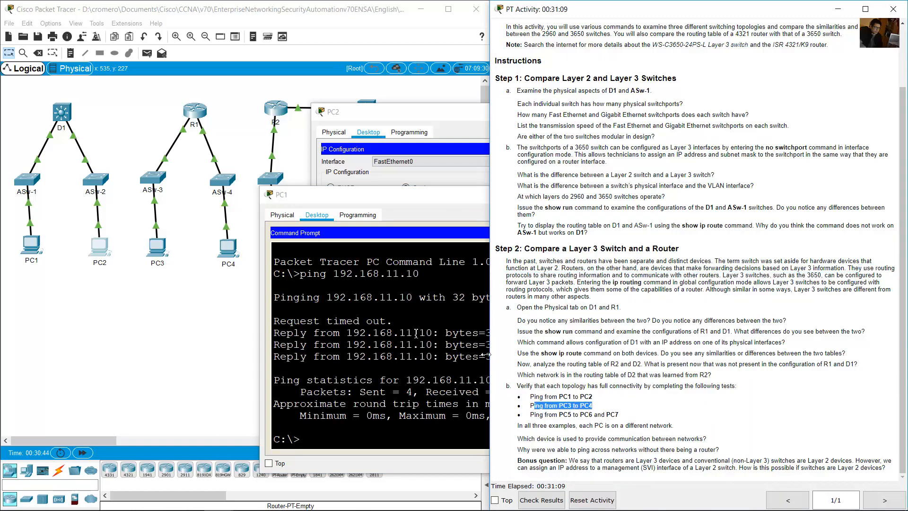
pyautogui.click(187, 289)
pyautogui.click(161, 250)
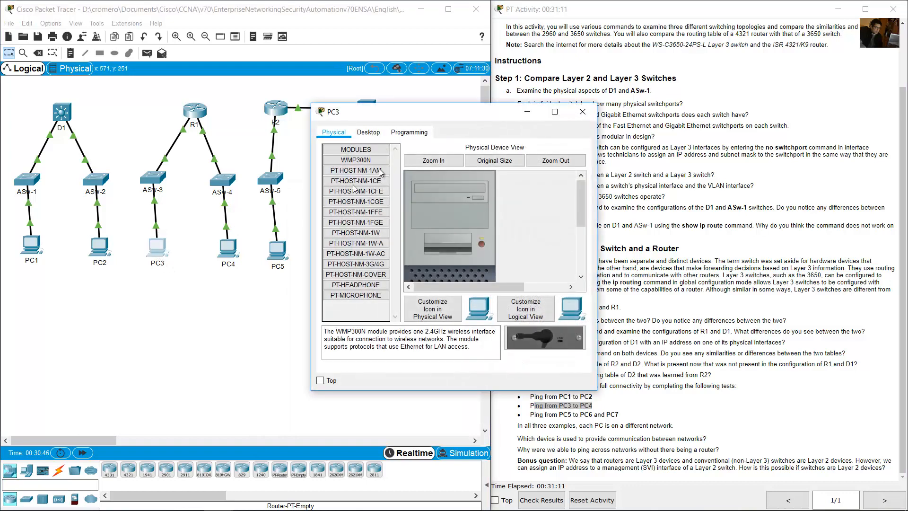
pyautogui.click(376, 132)
pyautogui.click(482, 162)
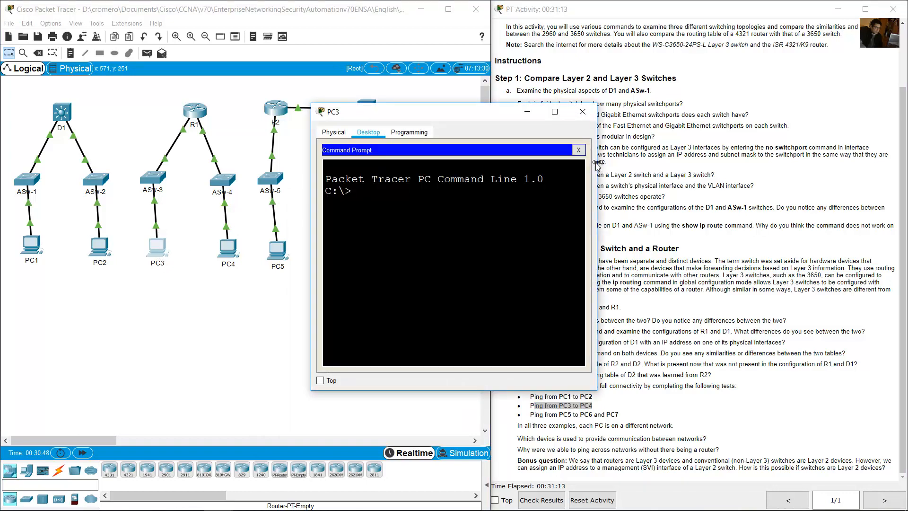
pyautogui.moveTo(597, 165); pyautogui.dragTo(735, 166)
pyautogui.write('ping')
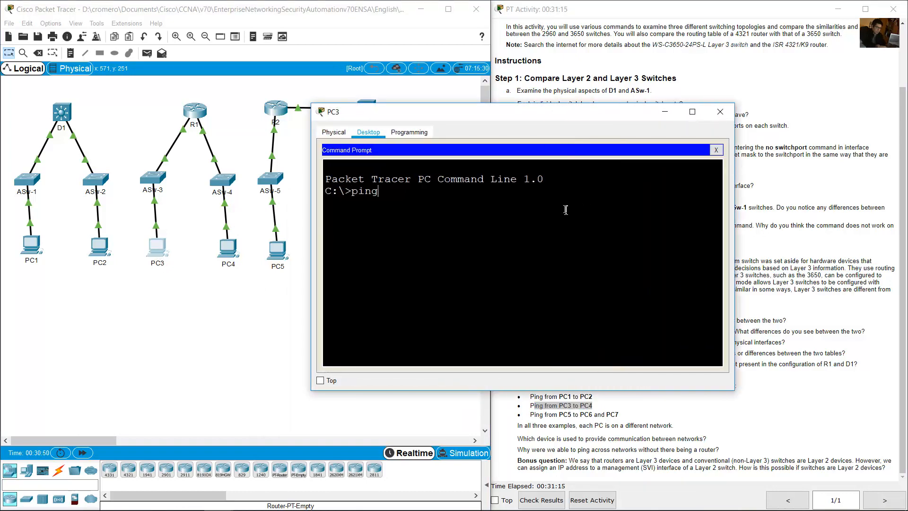
# Look up PC4's IPv4 address in its IP configuration, and close the PC4 window
pyautogui.click(227, 247)
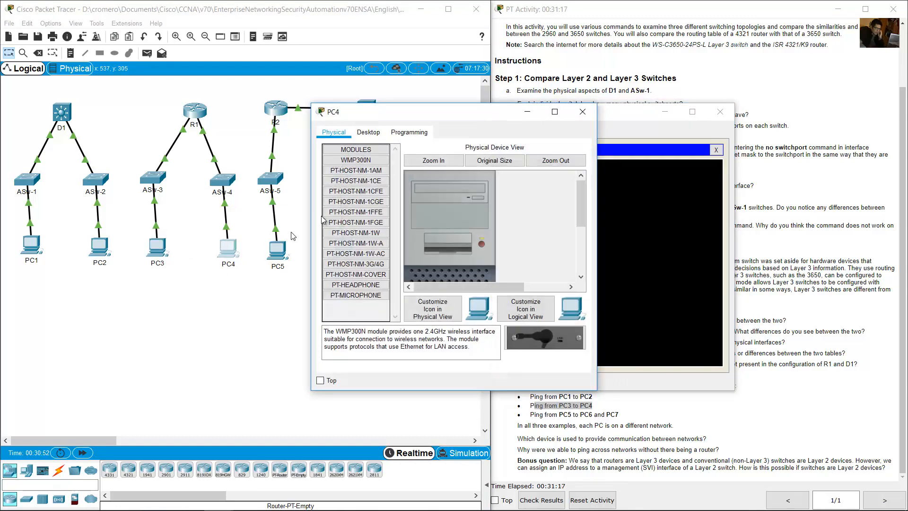
pyautogui.click(368, 132)
pyautogui.click(339, 168)
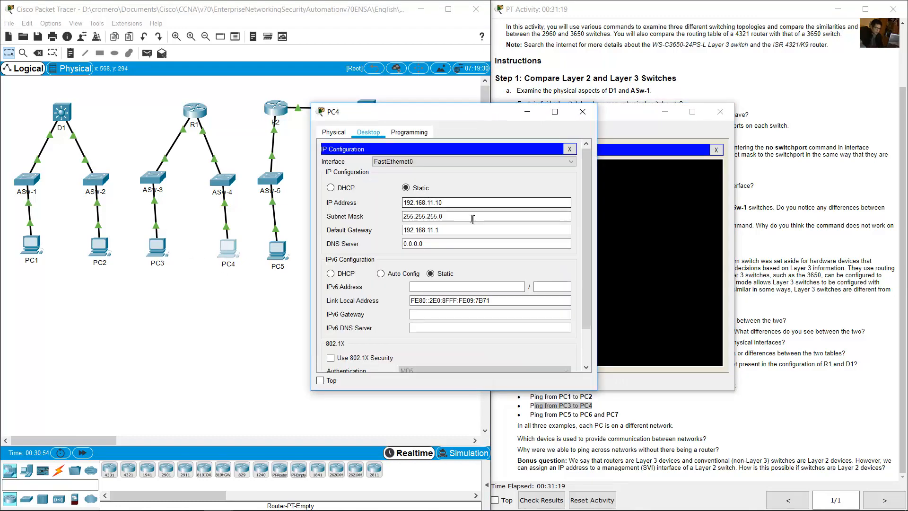
pyautogui.doubleClick(455, 204)
pyautogui.click(582, 112)
# Complete and run the ping from PC3 to PC4 at 192.168.11.10
pyautogui.click(591, 183)
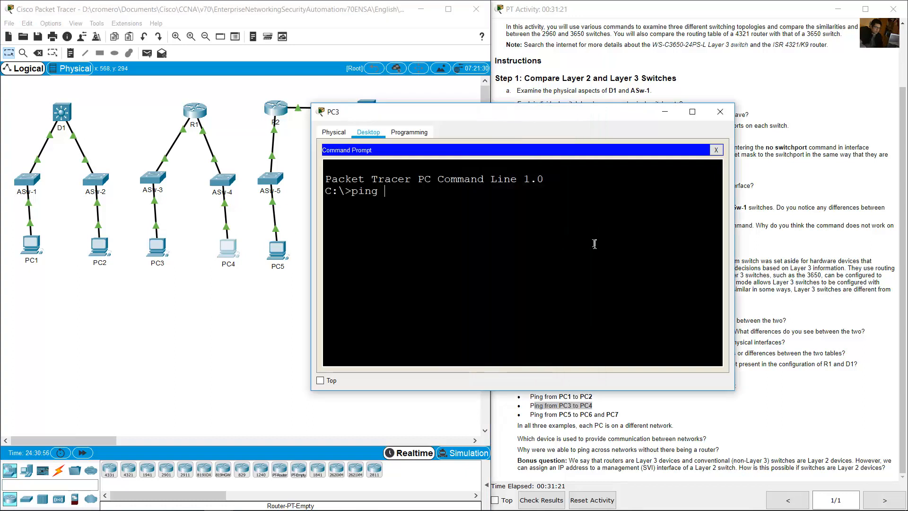
pyautogui.write('192.168.11.10')
pyautogui.press('Return')
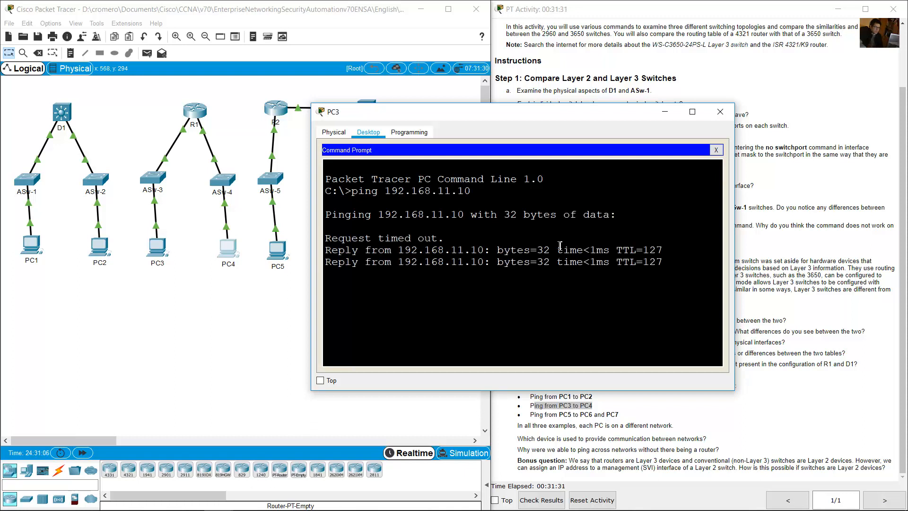
# Find the PC5 to PC6 and PC7 test in the instructions and begin a ping command in PC5's command prompt
pyautogui.click(786, 277)
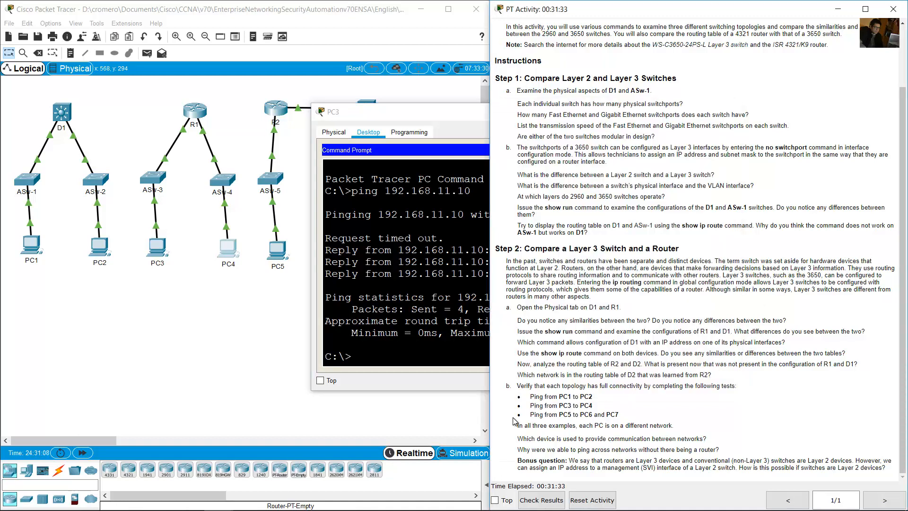
pyautogui.moveTo(524, 417); pyautogui.dragTo(622, 419)
pyautogui.click(263, 327)
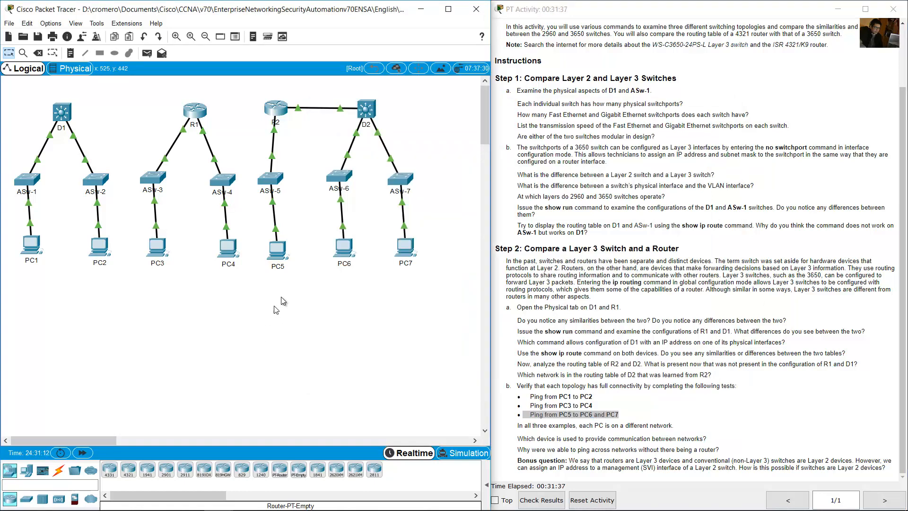
pyautogui.click(277, 249)
pyautogui.moveTo(418, 111); pyautogui.dragTo(535, 30)
pyautogui.click(485, 51)
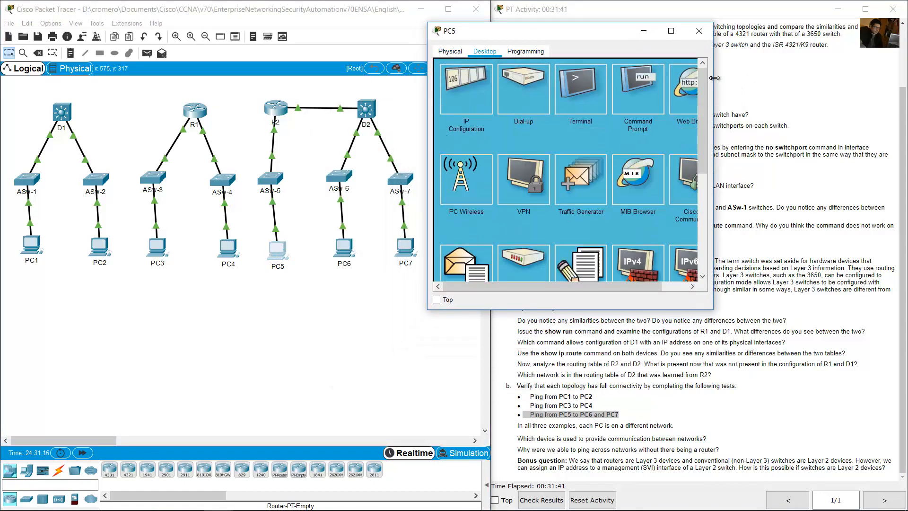
pyautogui.moveTo(713, 79); pyautogui.dragTo(837, 79)
pyautogui.click(684, 81)
pyautogui.write('ping')
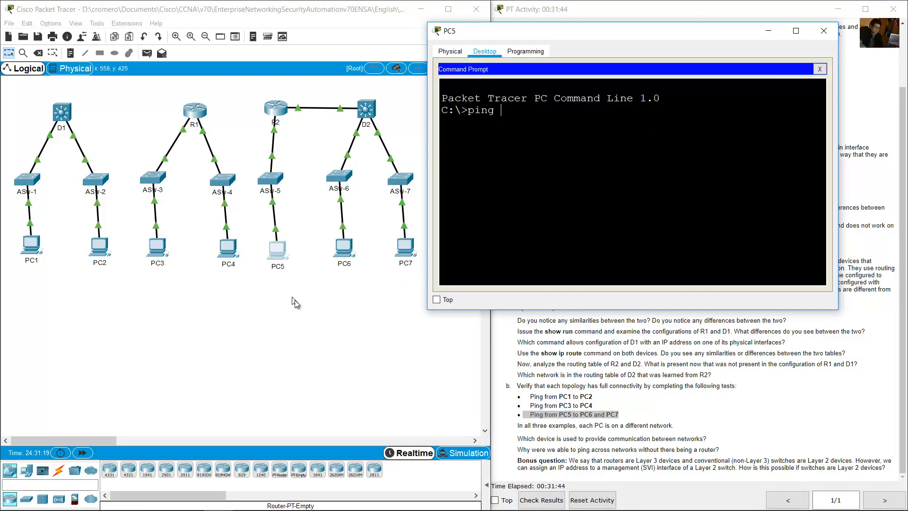
# Look up PC6's IPv4 address in its IP configuration
pyautogui.moveTo(364, 308); pyautogui.dragTo(335, 257)
pyautogui.click(339, 245)
pyautogui.click(367, 132)
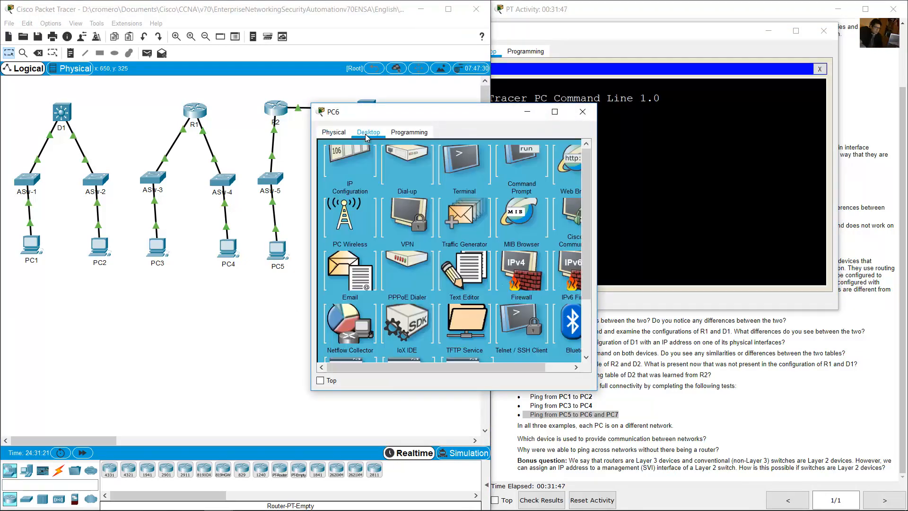
pyautogui.click(348, 165)
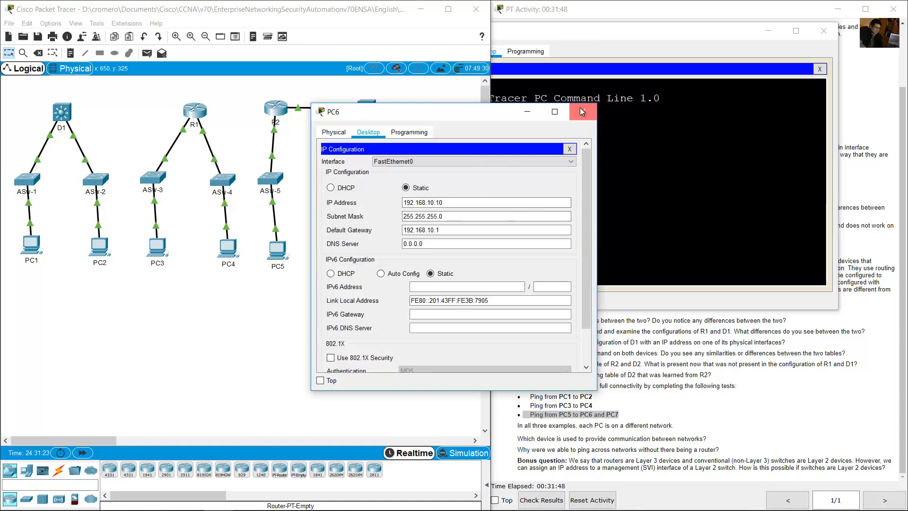
# Complete and run the ping from PC5 to PC6 at 192.168.10.10
pyautogui.click(655, 166)
pyautogui.write('192.168')
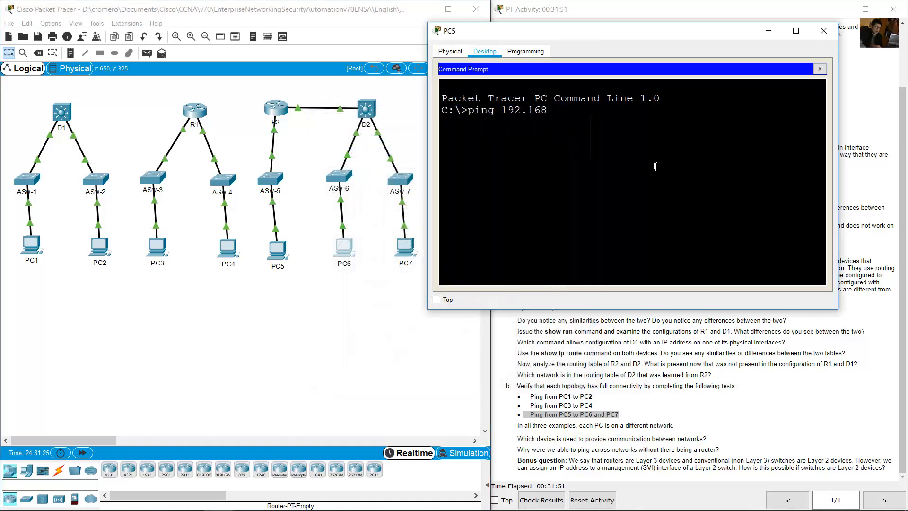
pyautogui.write('.10.10')
pyautogui.press('Return')
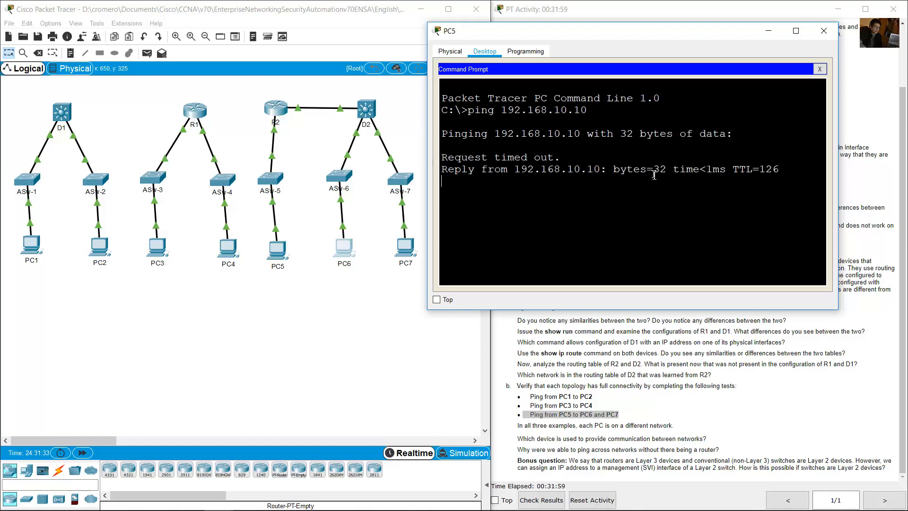
# Look up PC7's IPv4 address in its IP configuration, and close the PC7 window
pyautogui.click(424, 279)
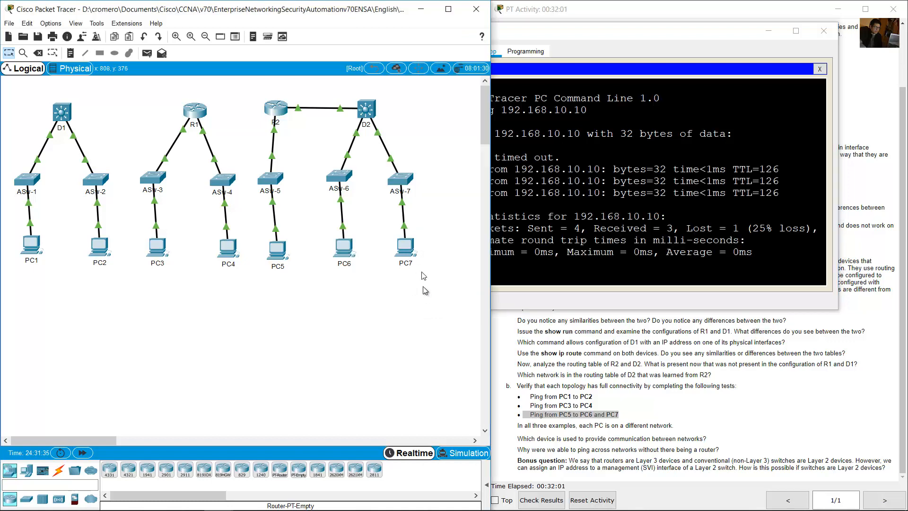
pyautogui.click(405, 248)
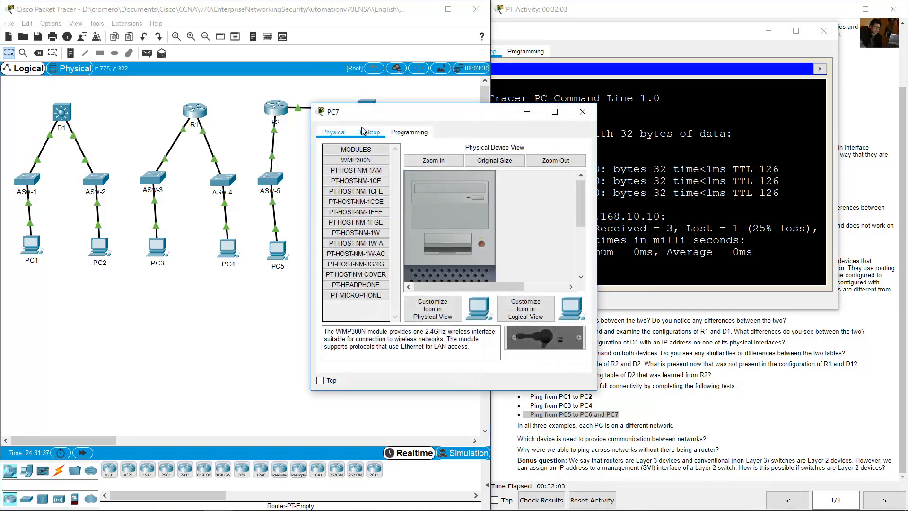
pyautogui.click(363, 132)
pyautogui.click(345, 166)
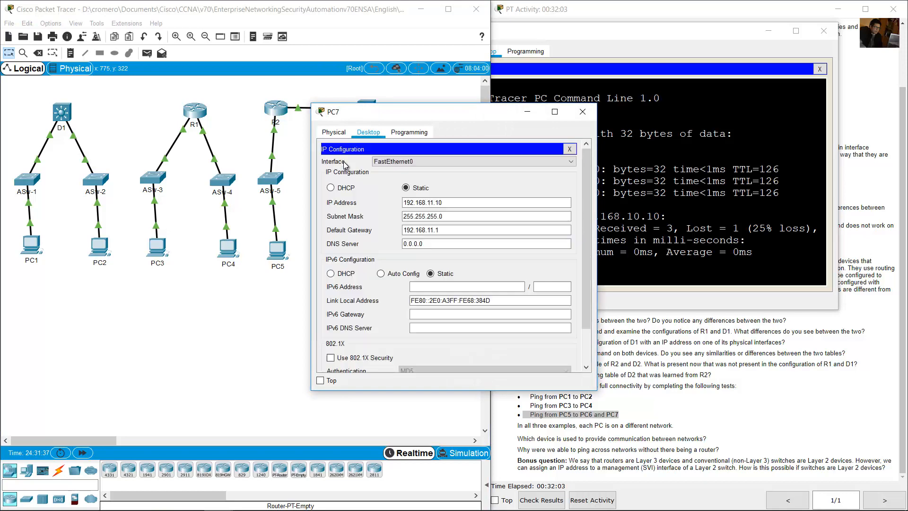
pyautogui.click(583, 111)
# Recall the previous ping on PC5, change its target to PC7's address 192.168.11.10, and run it
pyautogui.press('Up')
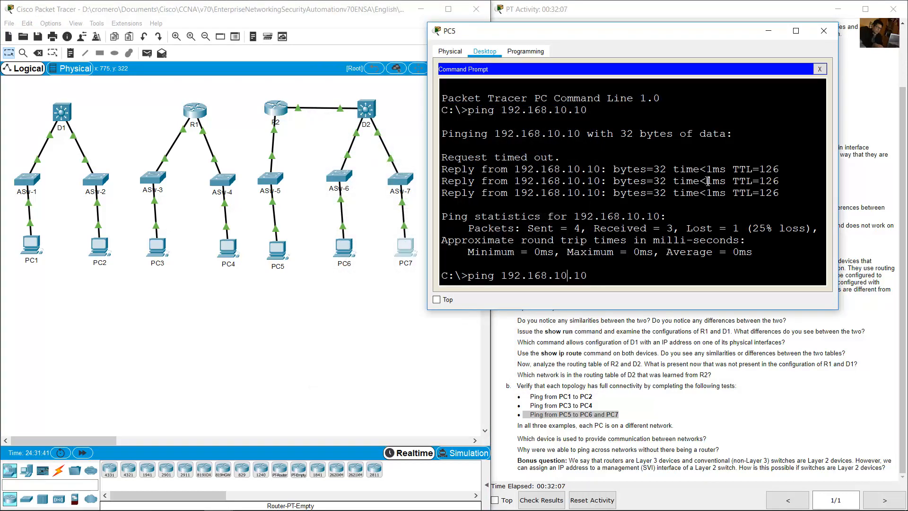
pyautogui.press('BackSpace')
pyautogui.write('1')
pyautogui.press('Return')
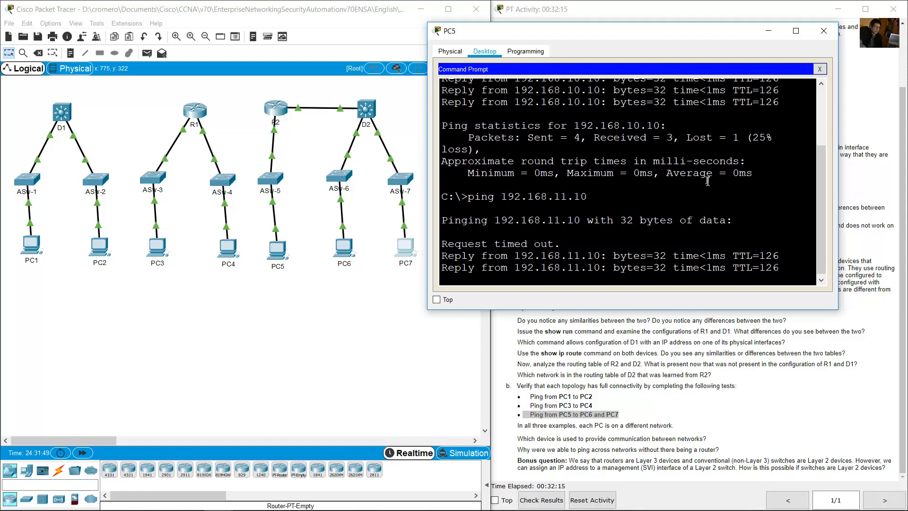
# Read the question about which device provides communication between networks, and examine the topology for the devices linking the PCs' networks
pyautogui.click(679, 361)
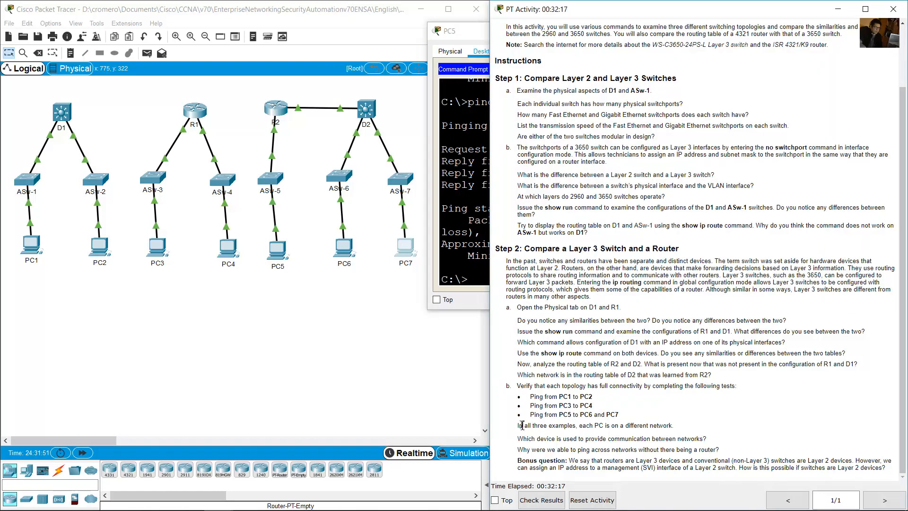
pyautogui.moveTo(518, 426); pyautogui.dragTo(674, 426)
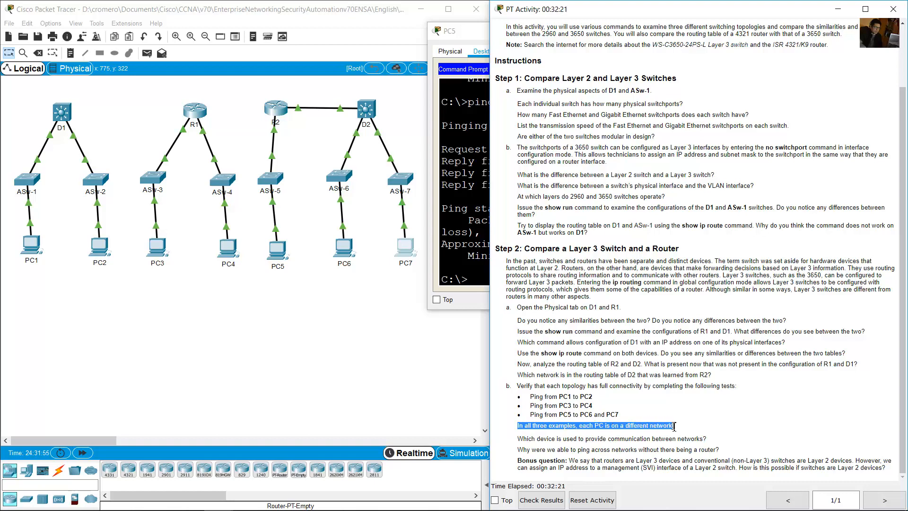
pyautogui.moveTo(524, 439); pyautogui.dragTo(708, 439)
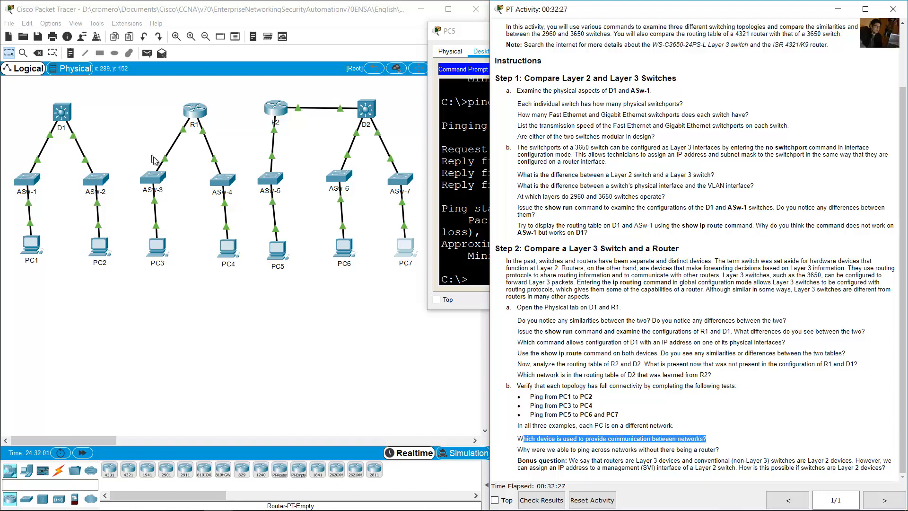
pyautogui.click(104, 118)
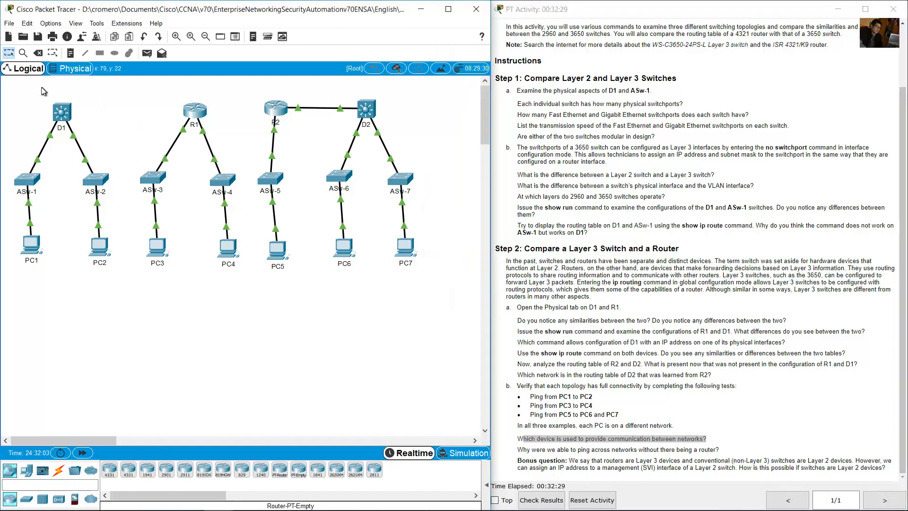
# Select D1, R1, and the R2–D2 pair in turn in the topology to point out the devices linking each set of networks
pyautogui.moveTo(42, 87); pyautogui.dragTo(83, 124)
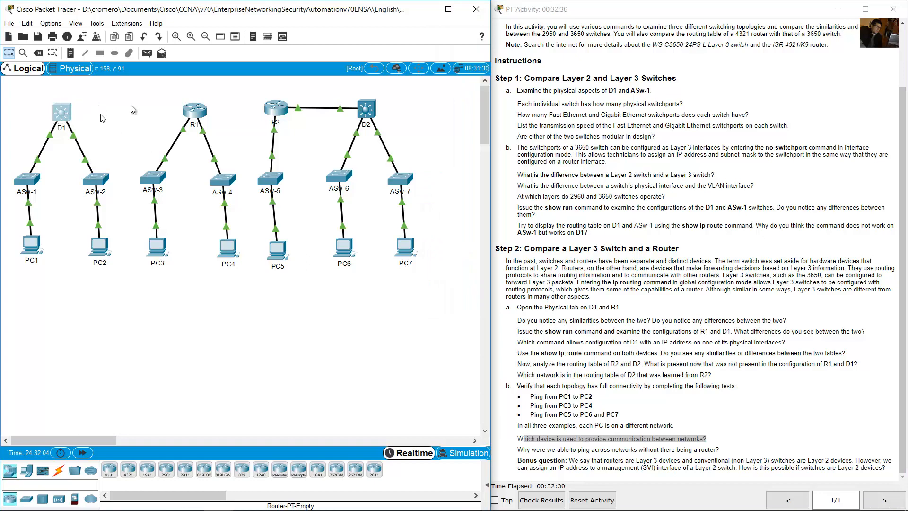
pyautogui.moveTo(155, 95); pyautogui.dragTo(216, 127)
pyautogui.moveTo(251, 89); pyautogui.dragTo(405, 134)
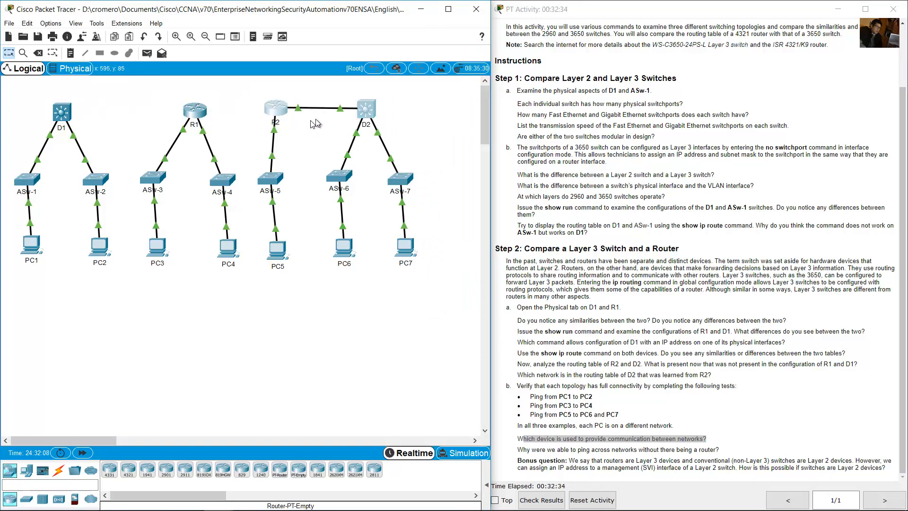
# Highlight and read the question about pinging across networks without a router and the bonus question about a Layer 2 switch's SVI address
pyautogui.click(550, 448)
pyautogui.moveTo(518, 449); pyautogui.dragTo(728, 450)
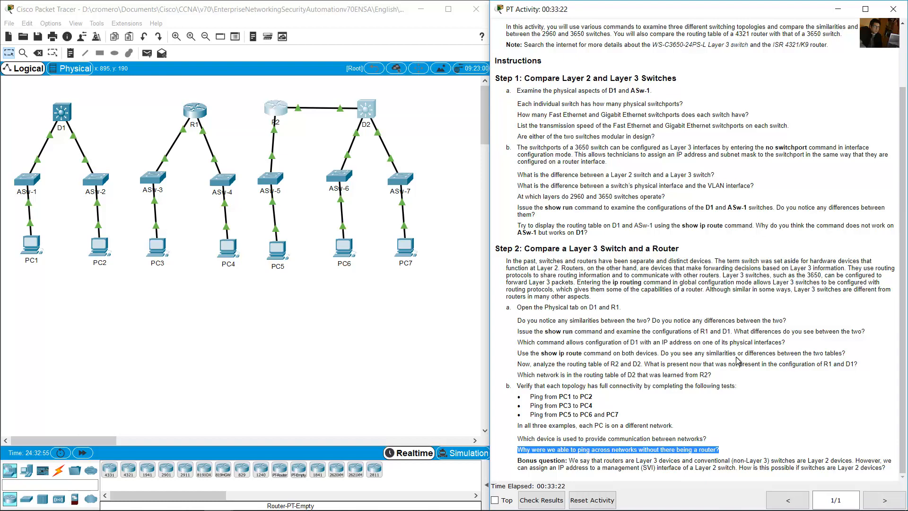
pyautogui.click(570, 460)
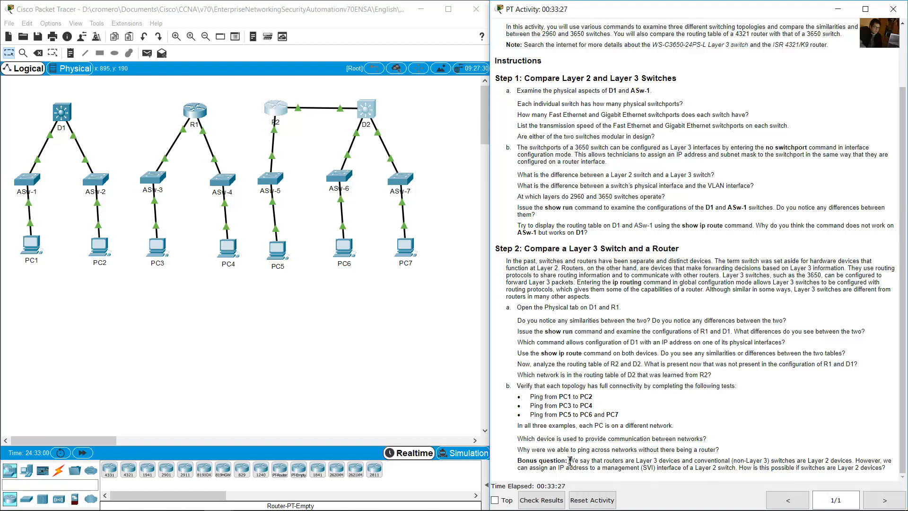
pyautogui.moveTo(574, 461); pyautogui.dragTo(893, 471)
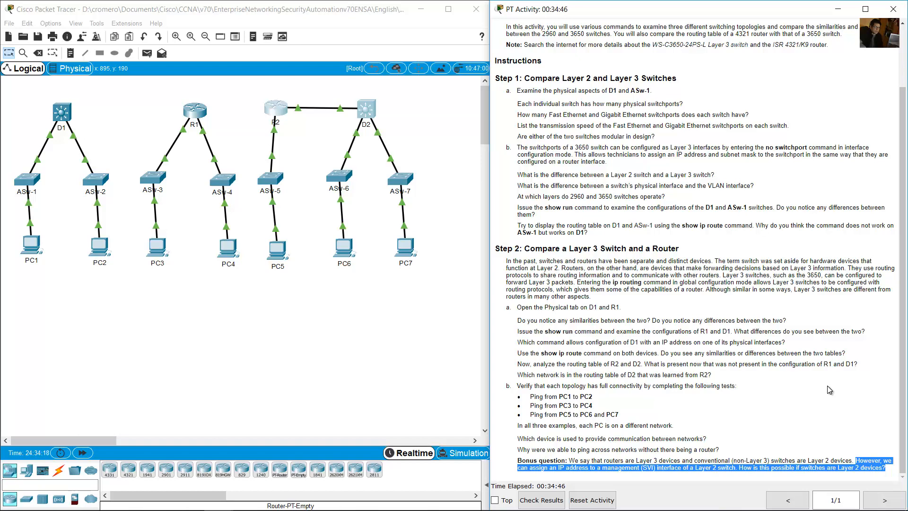
pyautogui.click(828, 386)
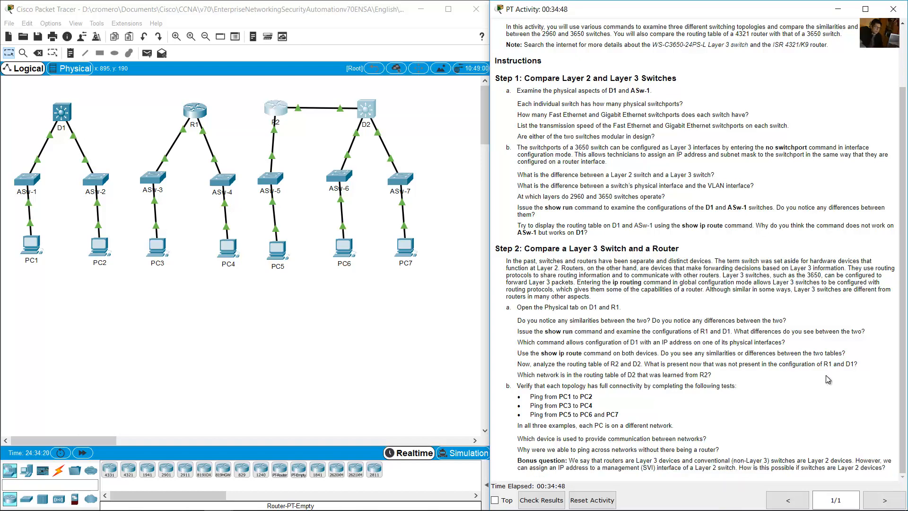